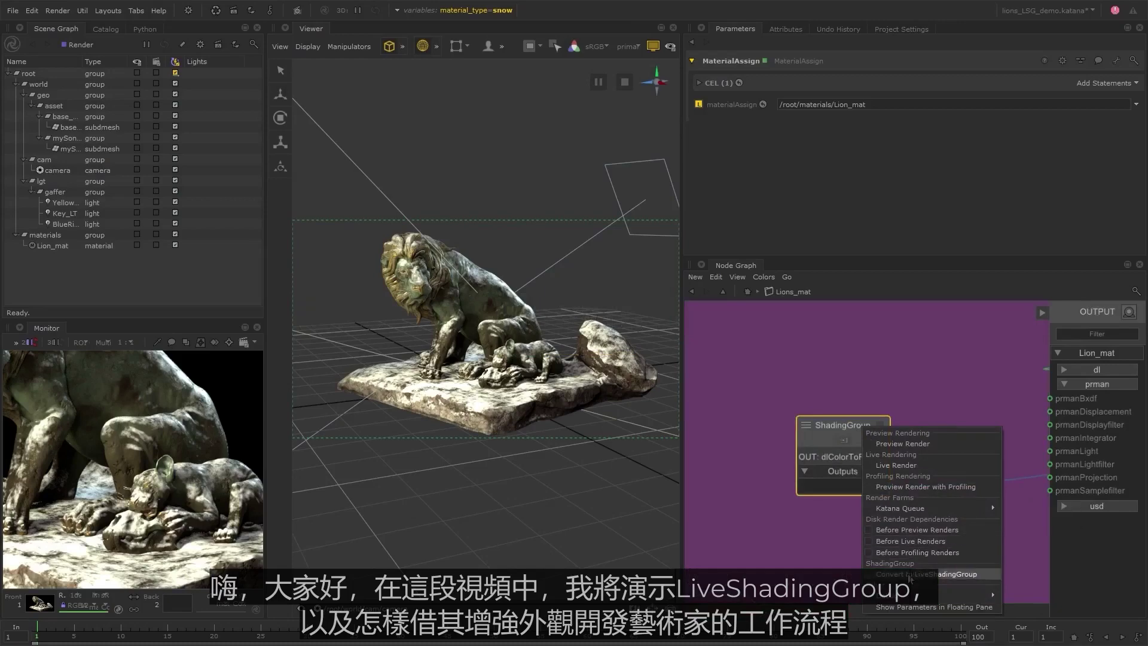
# Convert the ShadingGroup in the Lions_mat network to a LiveShadingGroup, then publish it and finish editing its contents.
pyautogui.click(988, 577)
pyautogui.press('f')
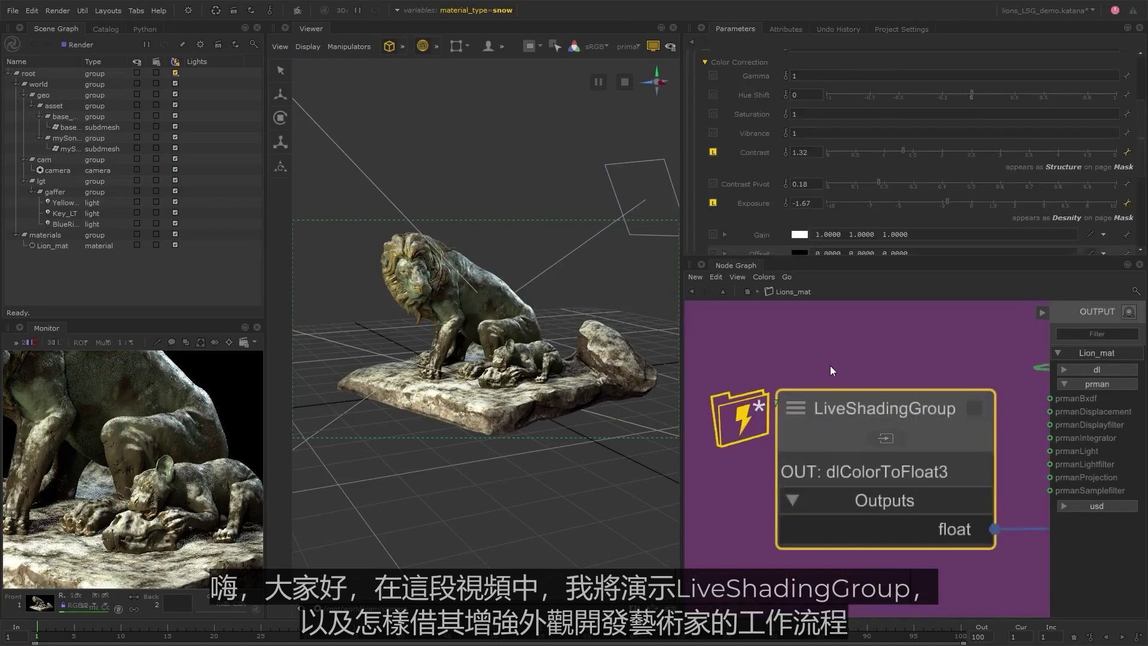
pyautogui.rightClick(934, 407)
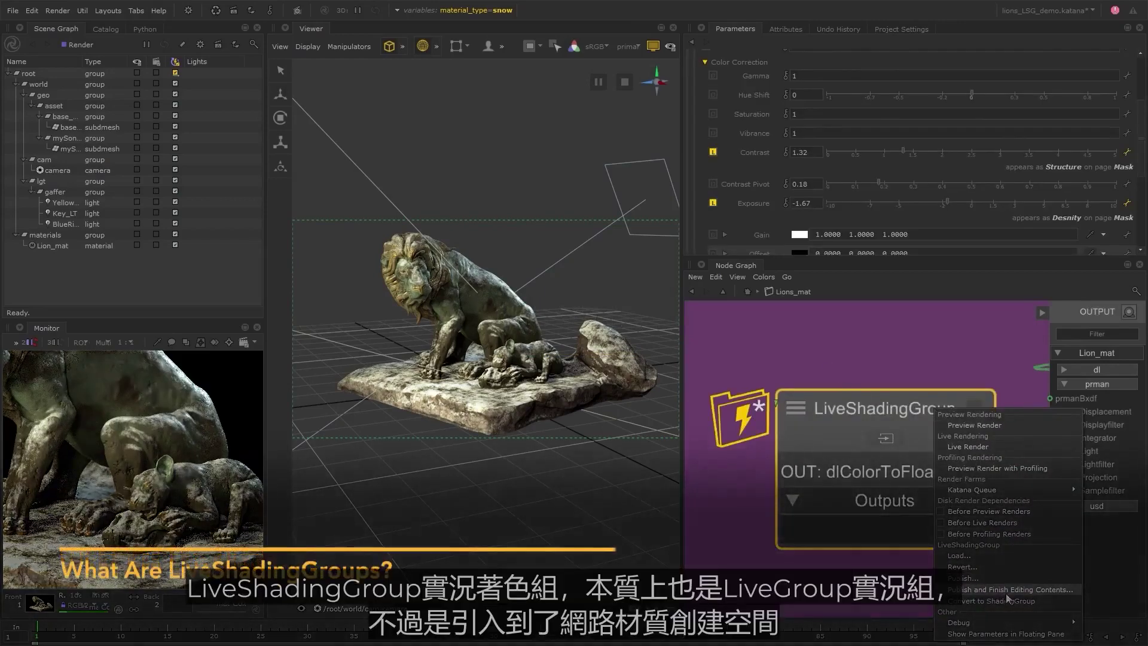
pyautogui.click(1071, 591)
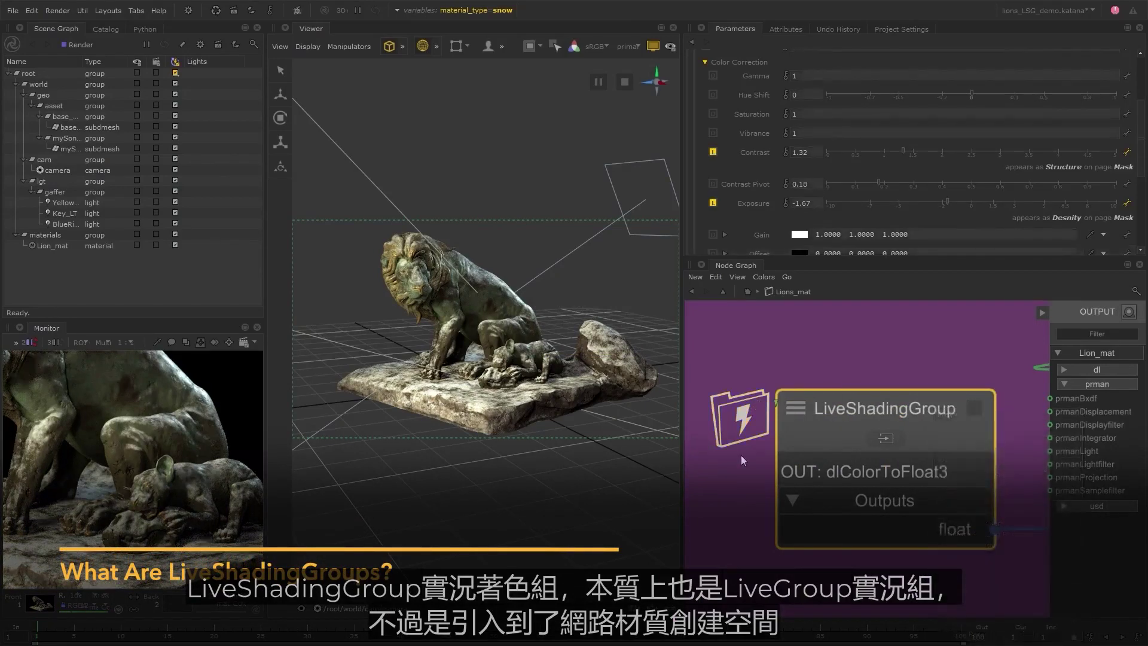
pyautogui.click(740, 454)
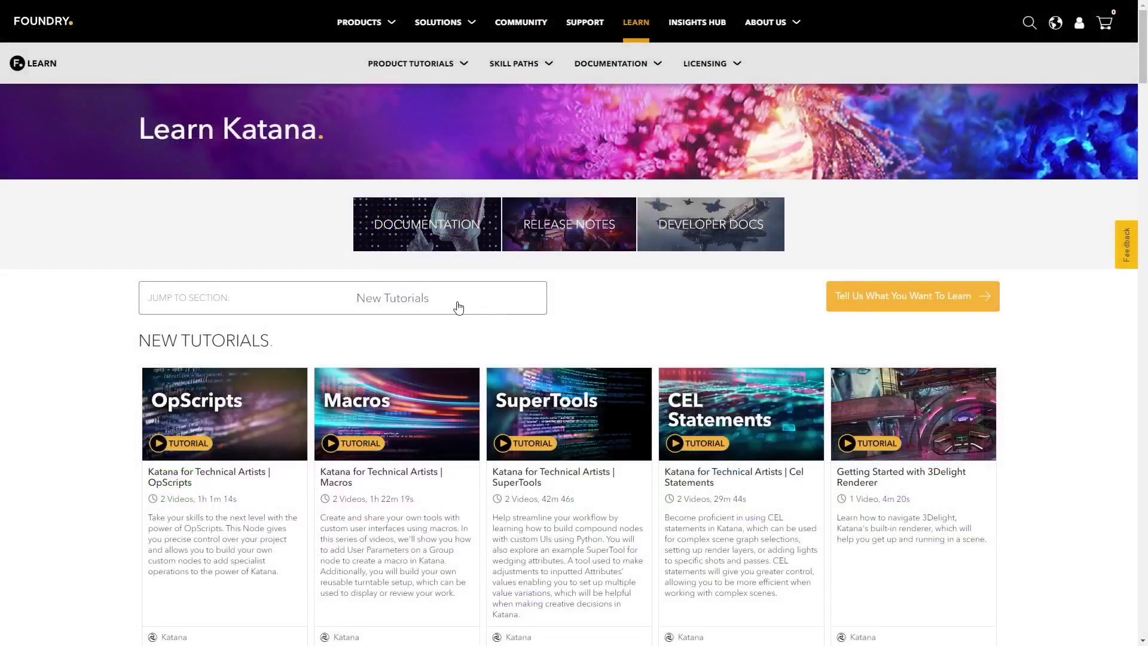
# On the Learn Katana web page, jump to Sharing & Reusing Work and open the tutorial Dynamically Sharing Work Using LiveGroups in Katana.
pyautogui.click(451, 305)
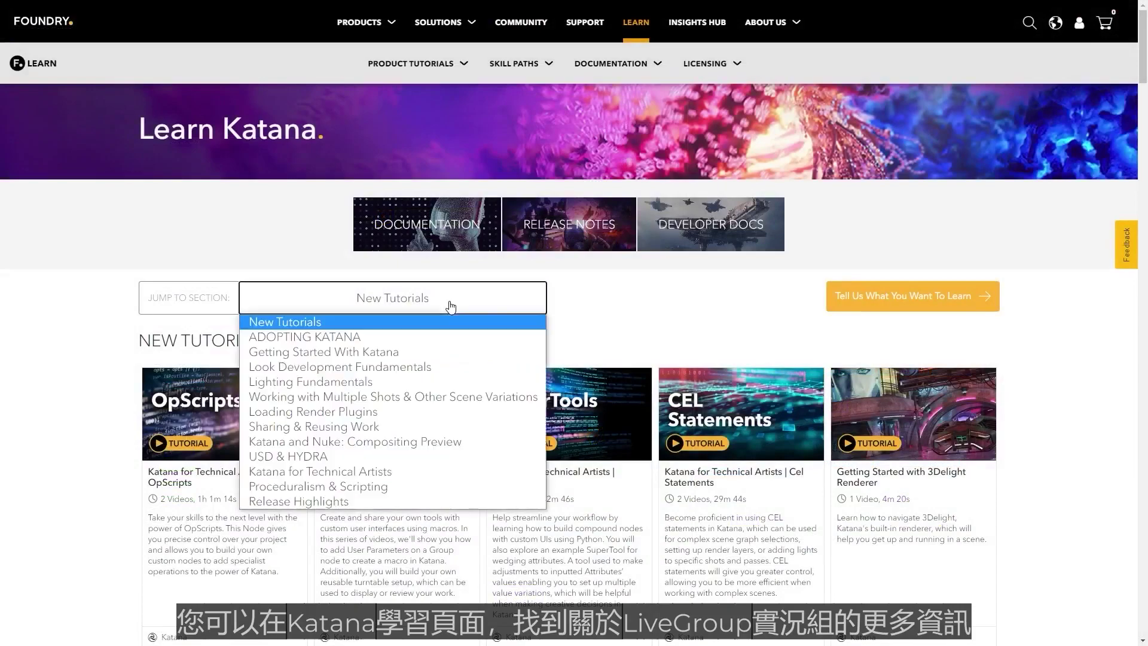
pyautogui.click(379, 425)
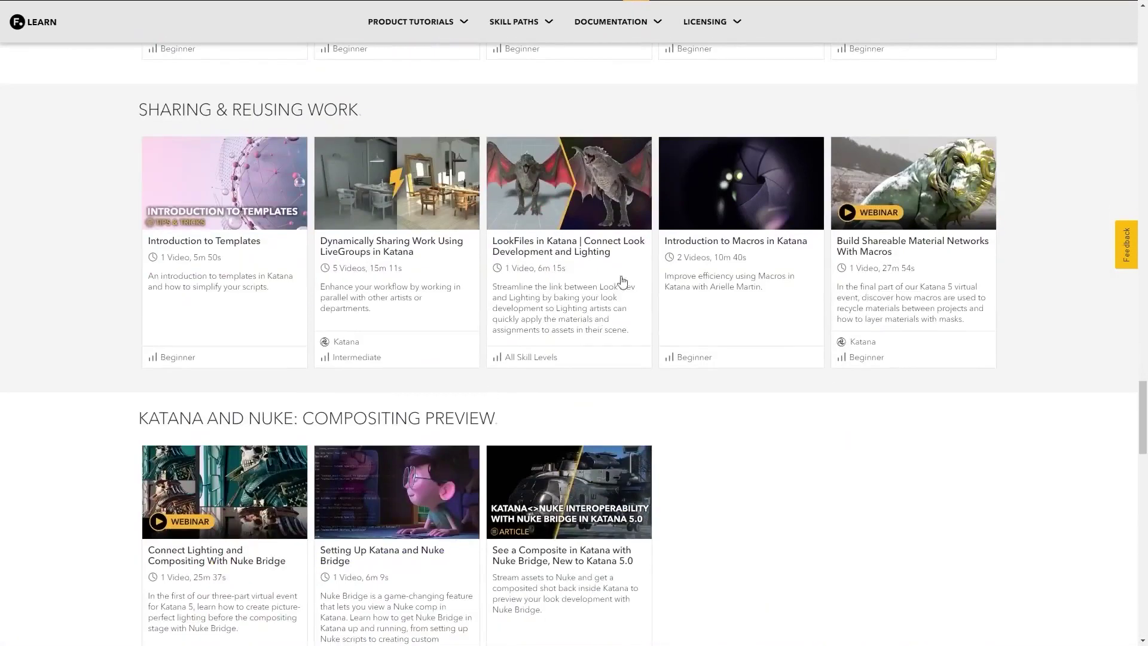
pyautogui.click(385, 254)
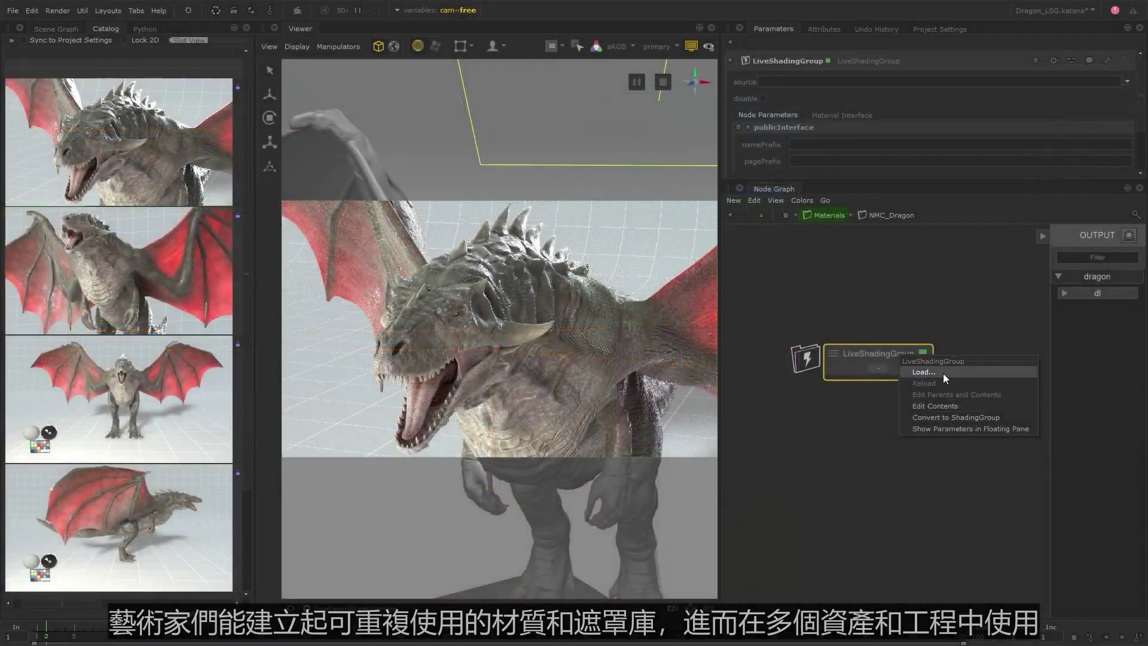
# In the dragon project's NMC_Dragon network, load snow_material.livegroup from the livegroups folder into the LiveShadingGroup.
pyautogui.click(941, 373)
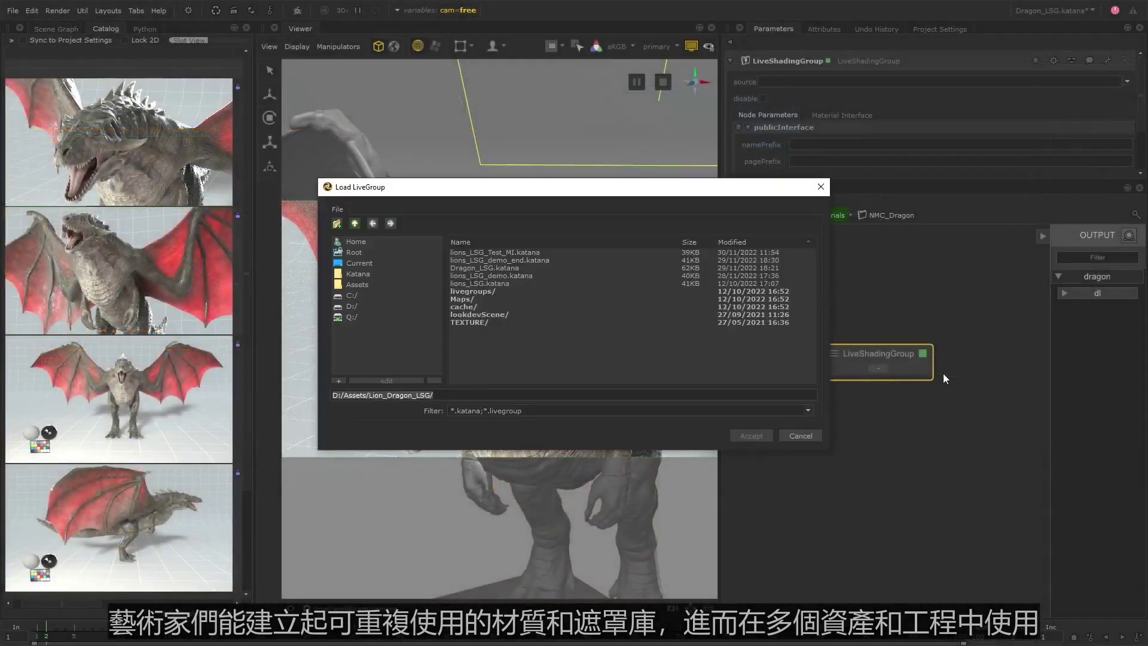
pyautogui.doubleClick(496, 293)
pyautogui.click(526, 261)
pyautogui.click(491, 251)
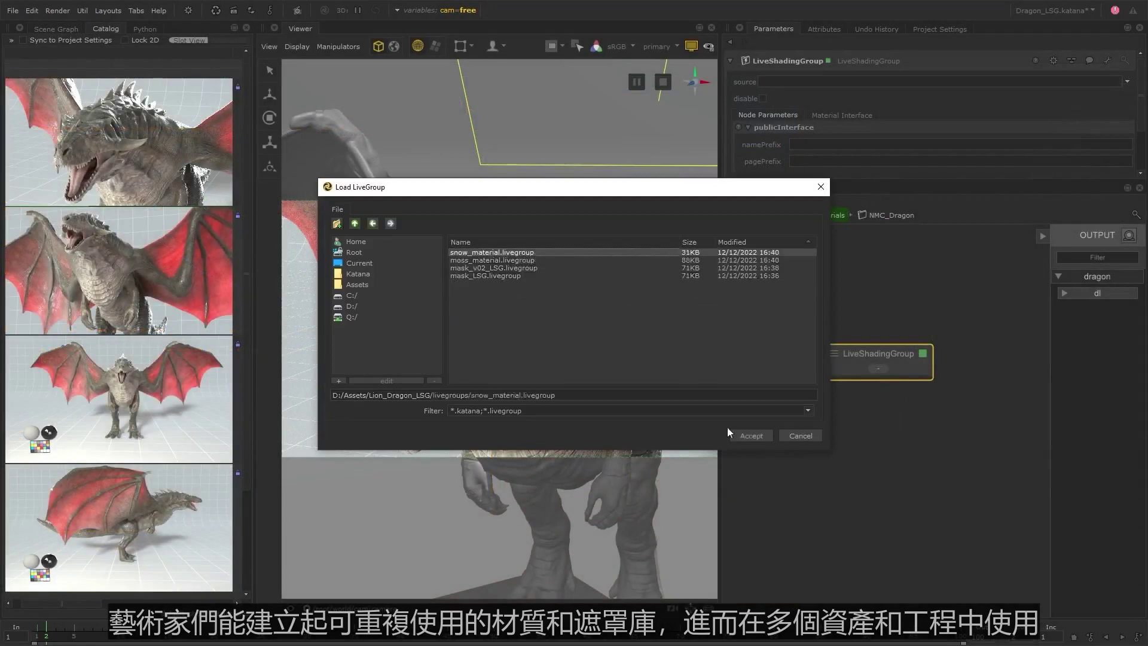
pyautogui.click(750, 435)
# Add a second LiveShadingGroup below the snow one and set its source to mask_LSG.livegroup.
pyautogui.press('Tab')
pyautogui.write('ive')
pyautogui.press('Return')
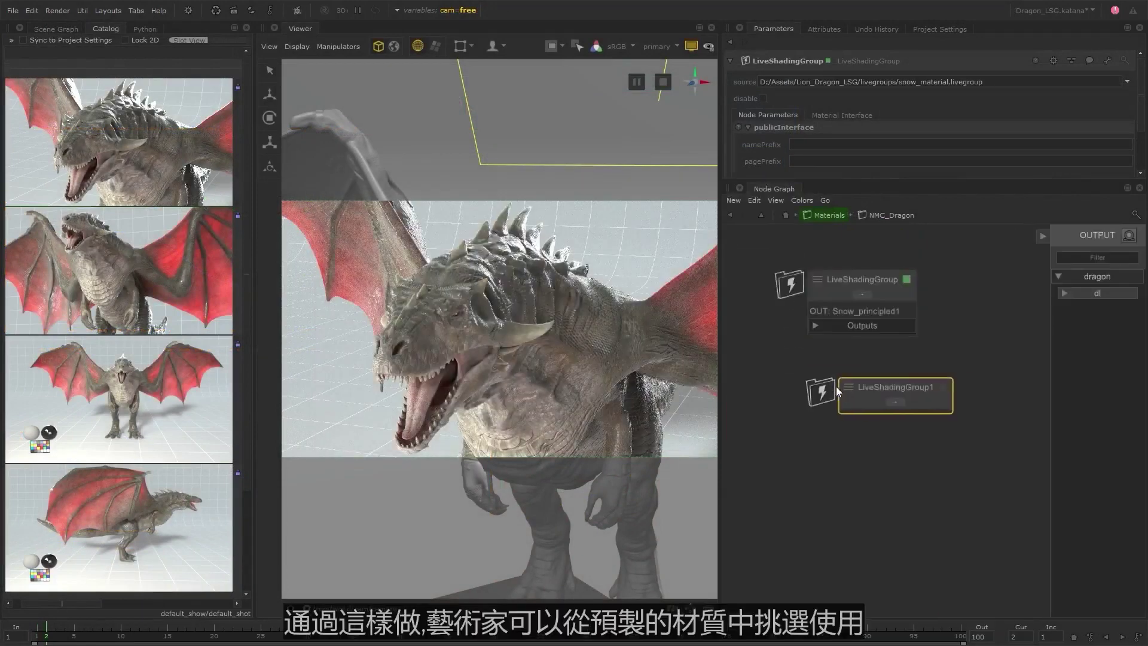
pyautogui.click(813, 386)
pyautogui.press('e')
pyautogui.click(1128, 82)
pyautogui.click(1100, 95)
pyautogui.click(524, 275)
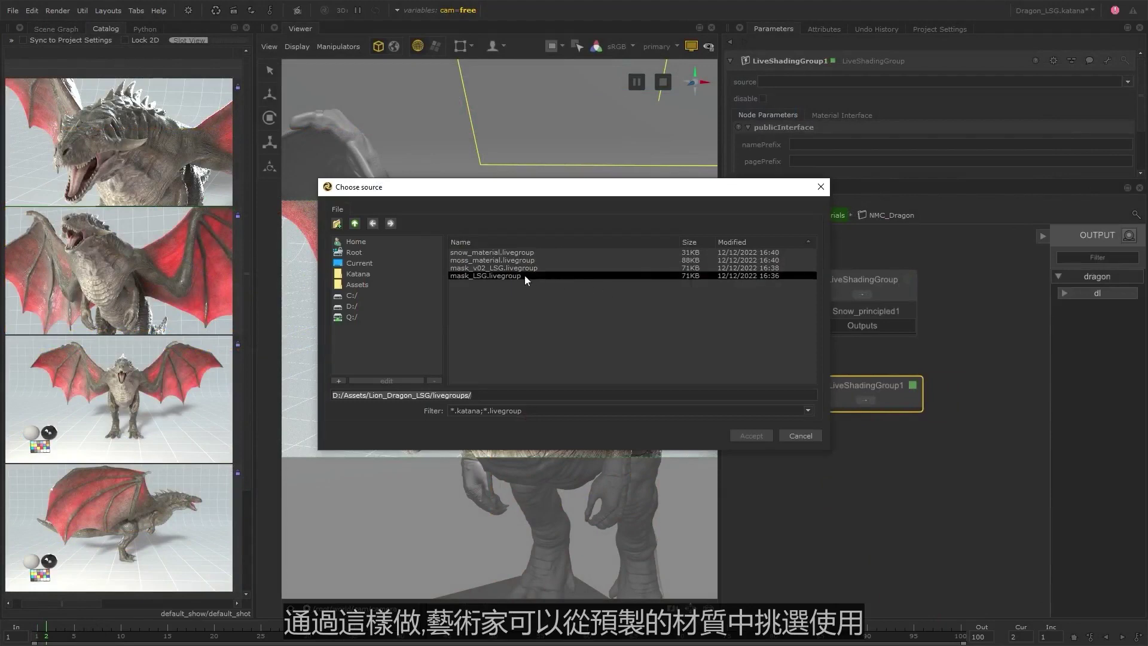
pyautogui.click(751, 435)
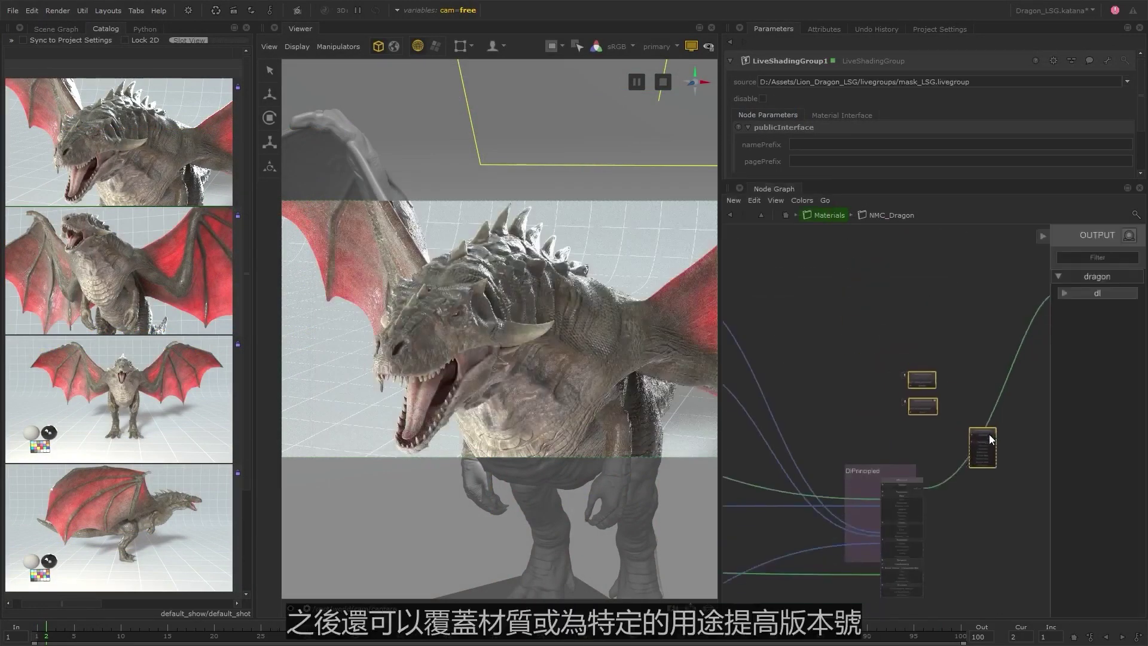
# Connect the snow group to the dlLayeredMaterial's Top Layer, the mask group to Top Mask, and dlPrincipled to Middle Layer.
pyautogui.scroll(3, 906, 413)
pyautogui.moveTo(935, 441); pyautogui.dragTo(868, 335)
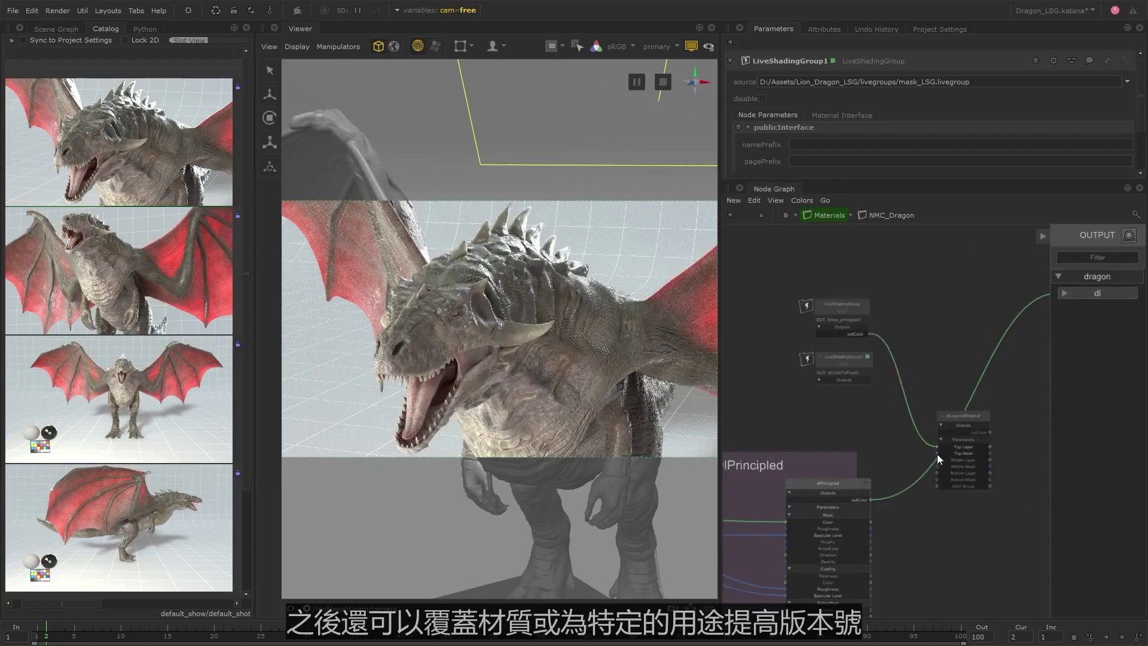
pyautogui.moveTo(938, 454); pyautogui.dragTo(873, 388)
pyautogui.moveTo(937, 461); pyautogui.dragTo(871, 499)
pyautogui.click(989, 432)
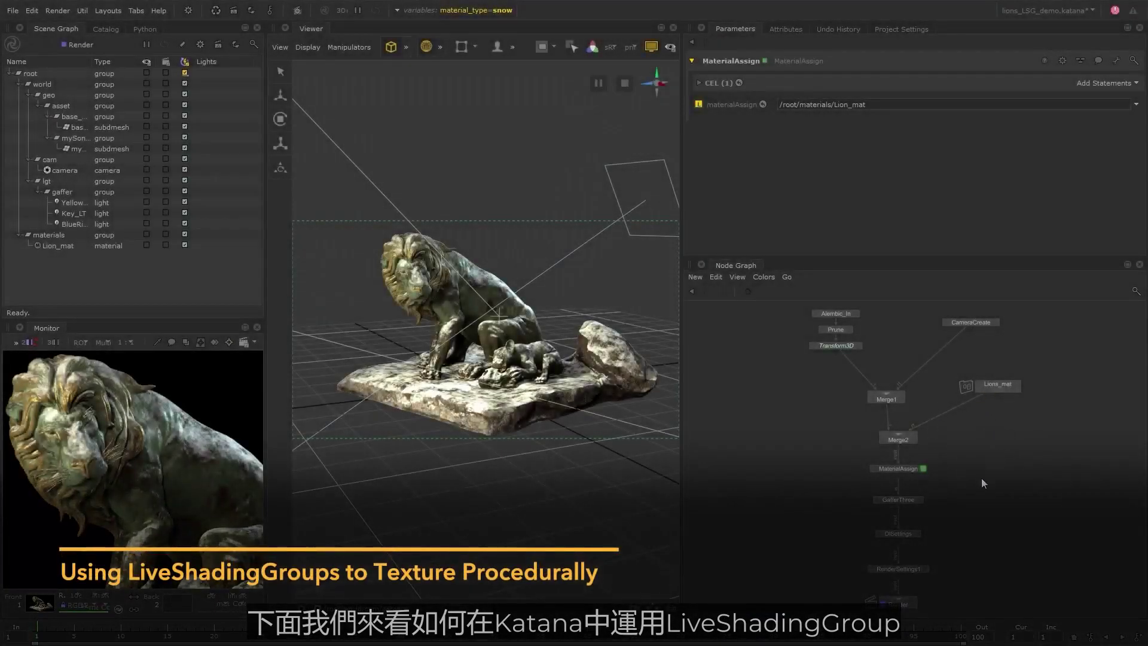
# In the lion project, enter the Lions_mat network and solo the base layer's dlPrincipled4 material.
pyautogui.scroll(5, 1017, 382)
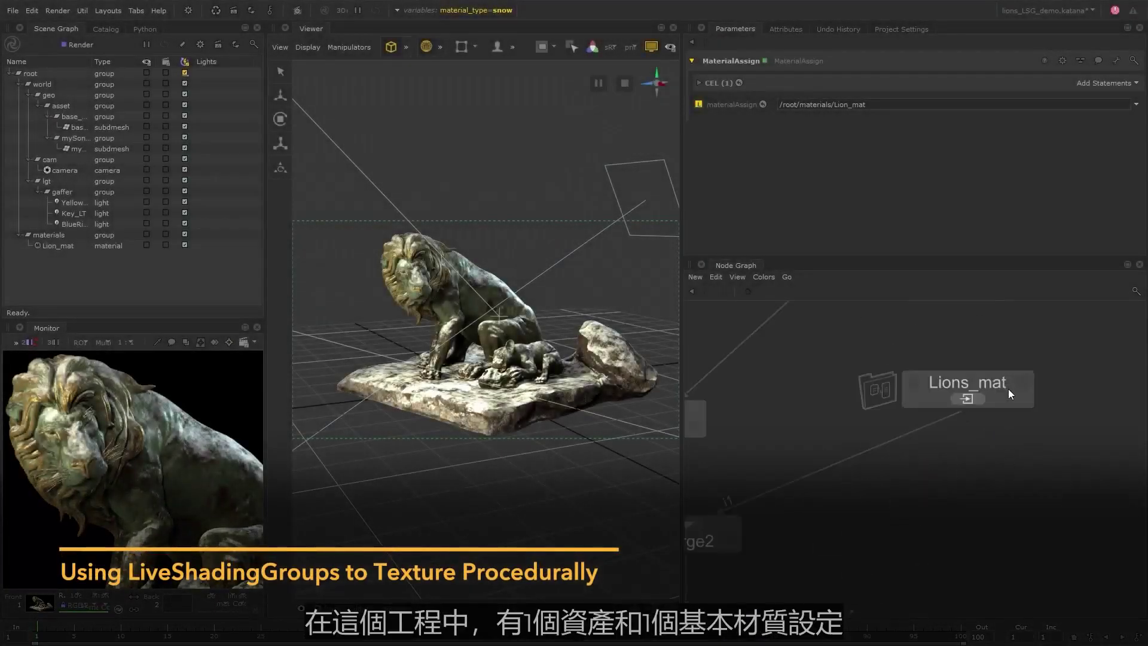
pyautogui.click(970, 399)
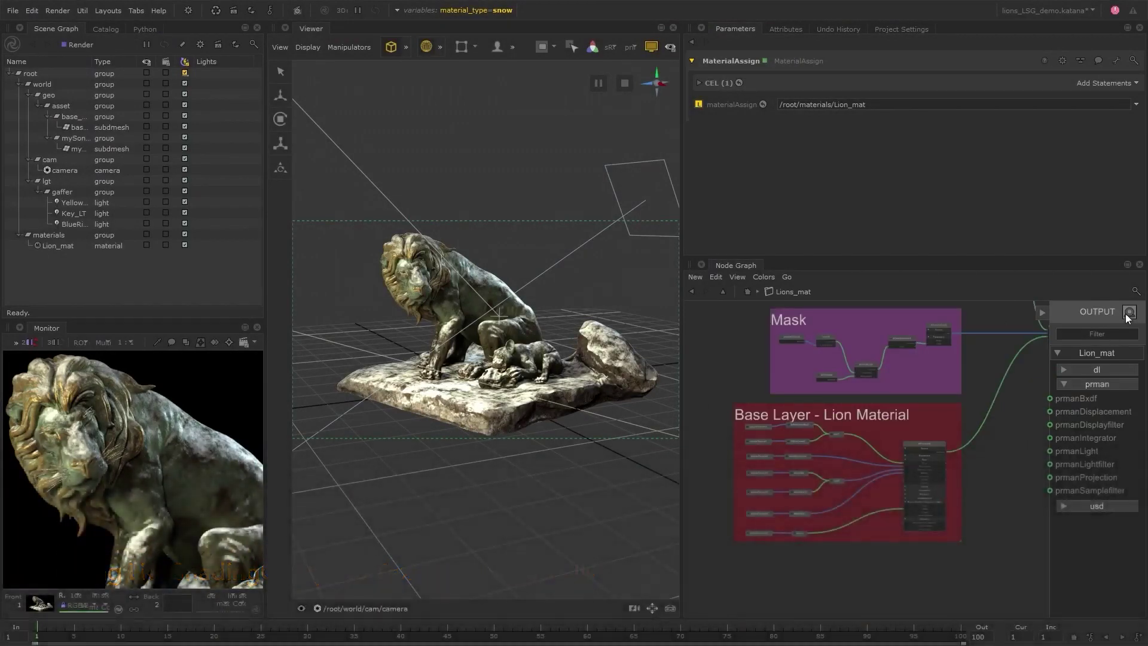
pyautogui.click(1041, 312)
pyautogui.click(942, 451)
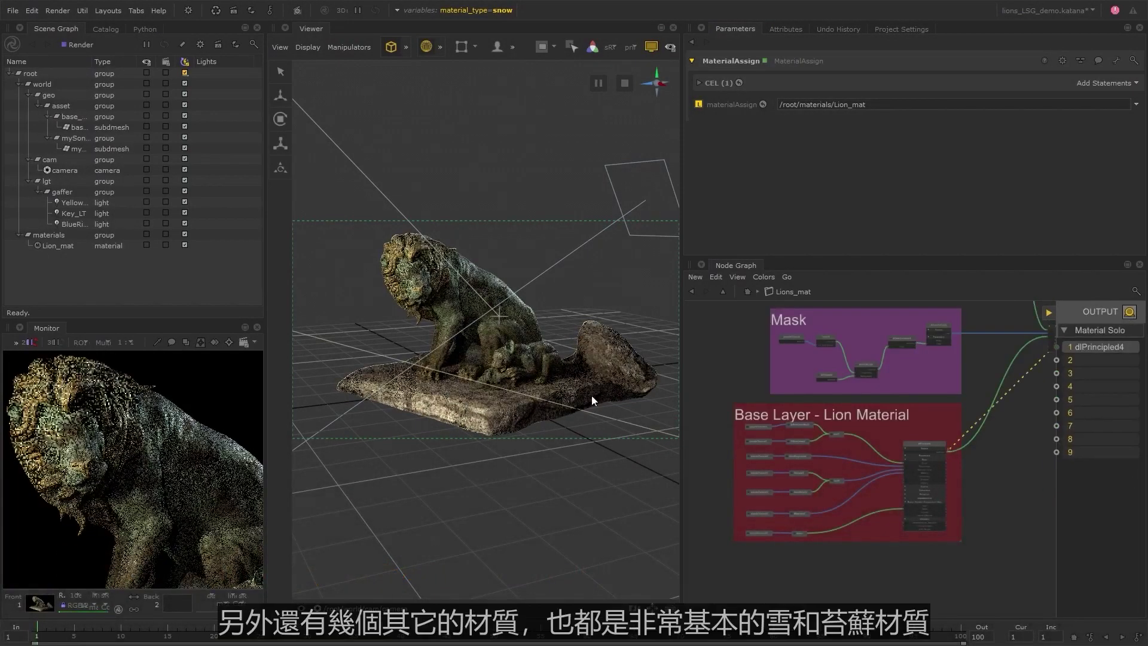
# Solo the top layer's Snow_principled1, Moss_principled1 and VariableSwitch nodes in turn to preview each on the lion.
pyautogui.moveTo(948, 385); pyautogui.dragTo(932, 581, button='middle')
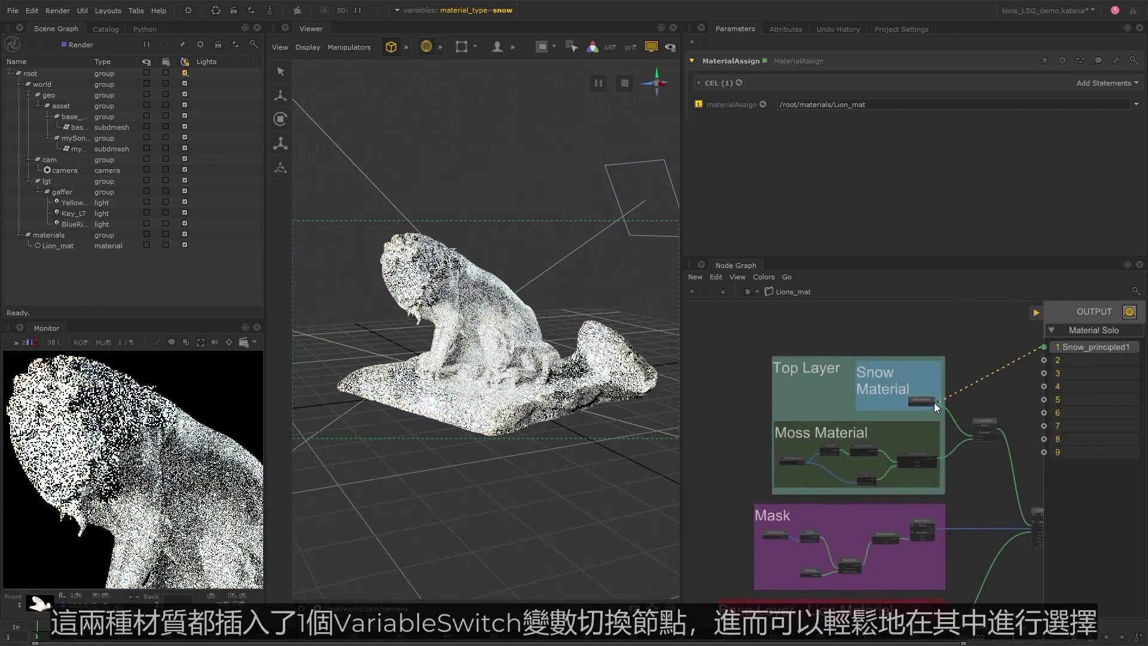
pyautogui.click(935, 459)
pyautogui.scroll(3, 1002, 417)
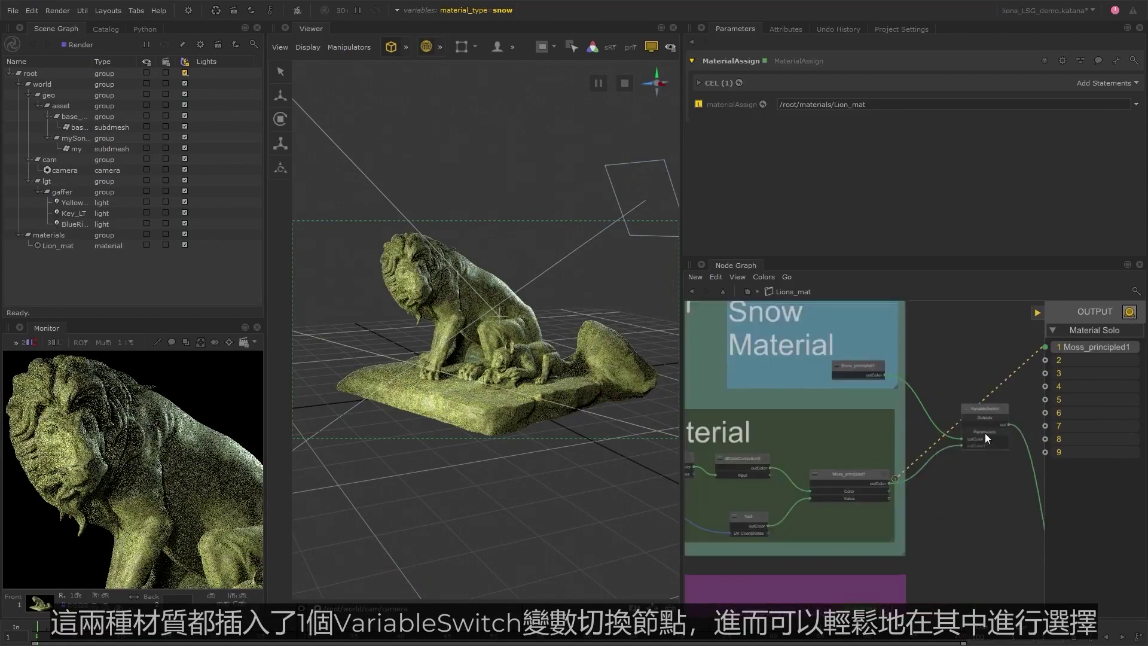
pyautogui.click(999, 423)
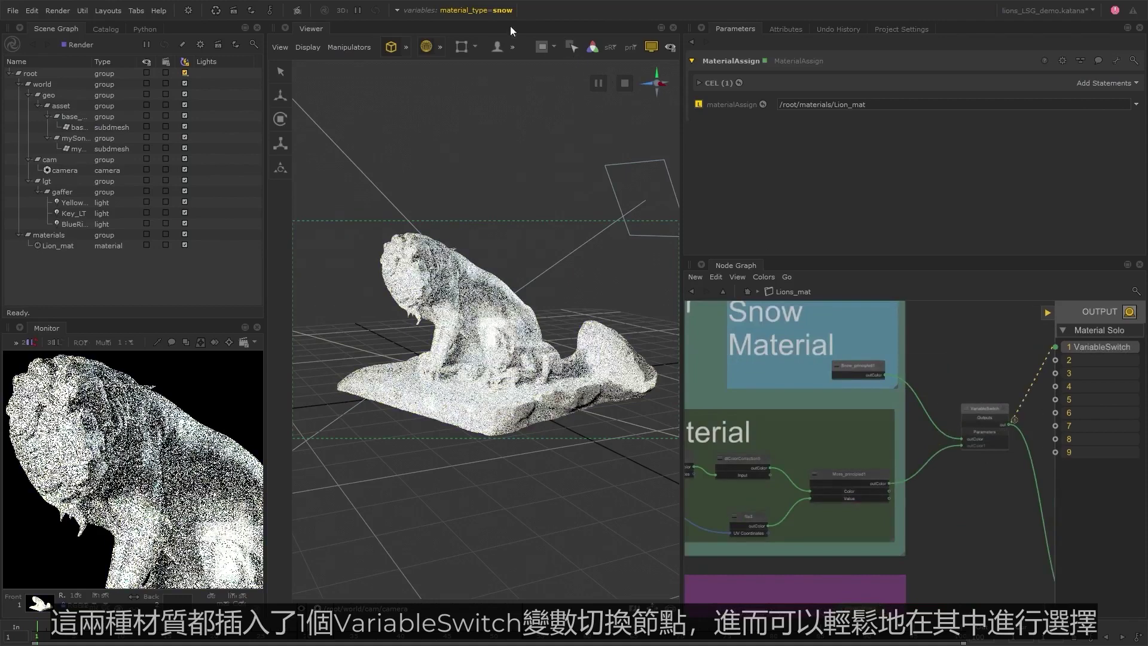
# Switch the material_type graph state variable to moss and back to snow to preview the soloed VariableSwitch.
pyautogui.click(501, 12)
pyautogui.click(512, 57)
pyautogui.click(507, 73)
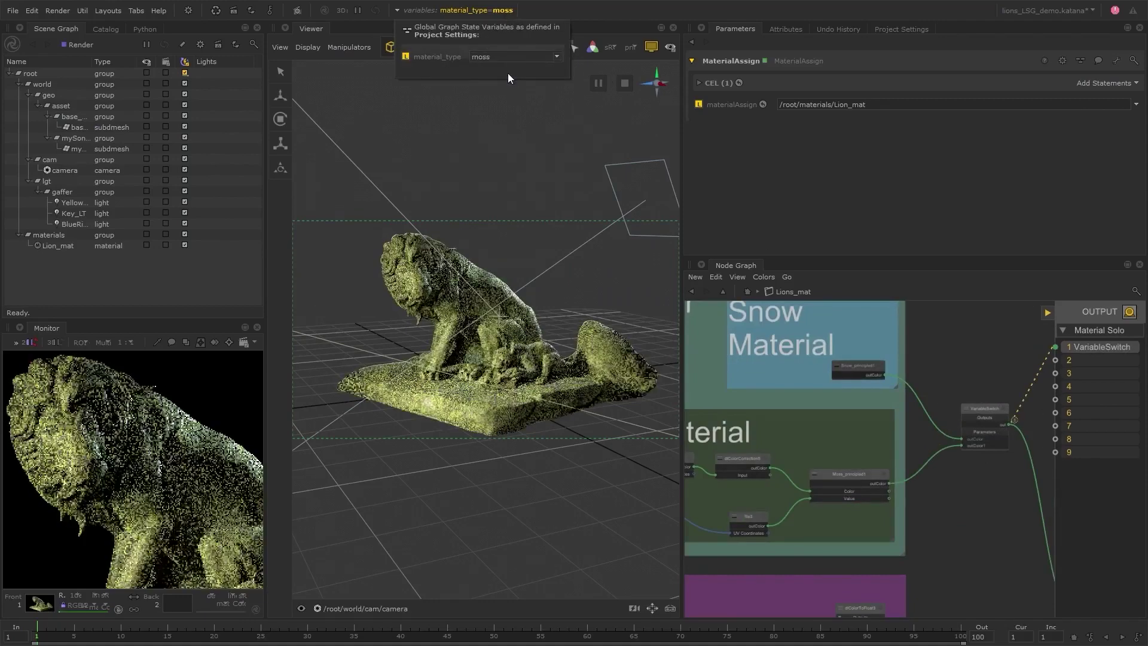
pyautogui.click(517, 59)
pyautogui.click(511, 66)
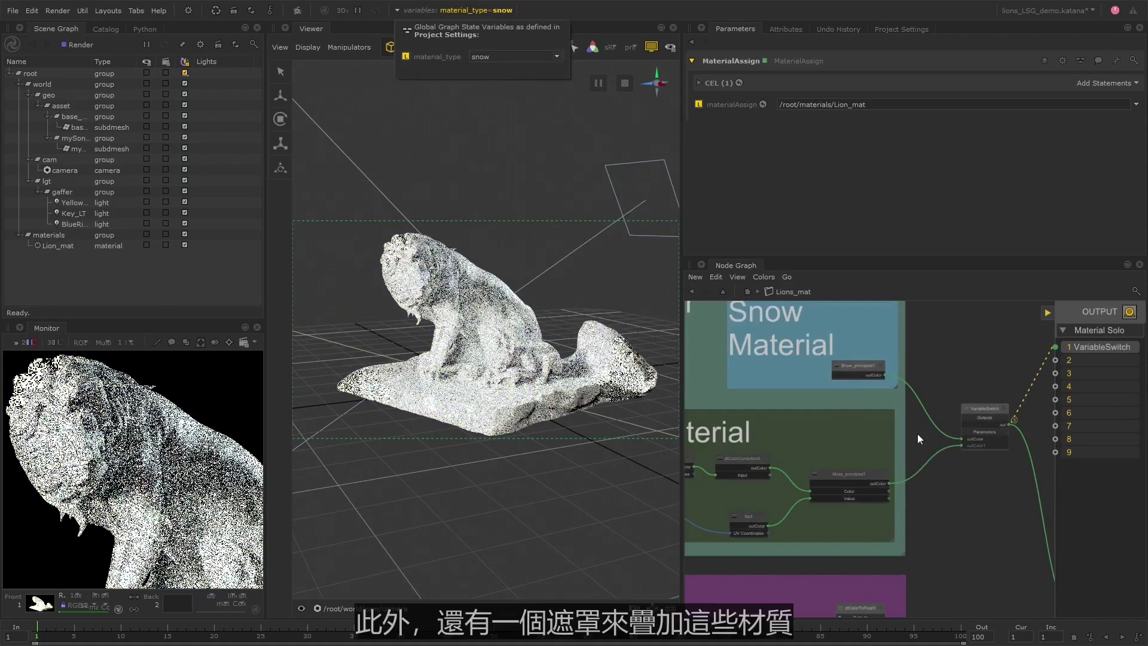
# Inspect the Mask network by soloing dlColorToFloat3, dlTriplanar5 and dlColorBlend2 in turn.
pyautogui.moveTo(940, 564); pyautogui.dragTo(1099, 353, button='middle')
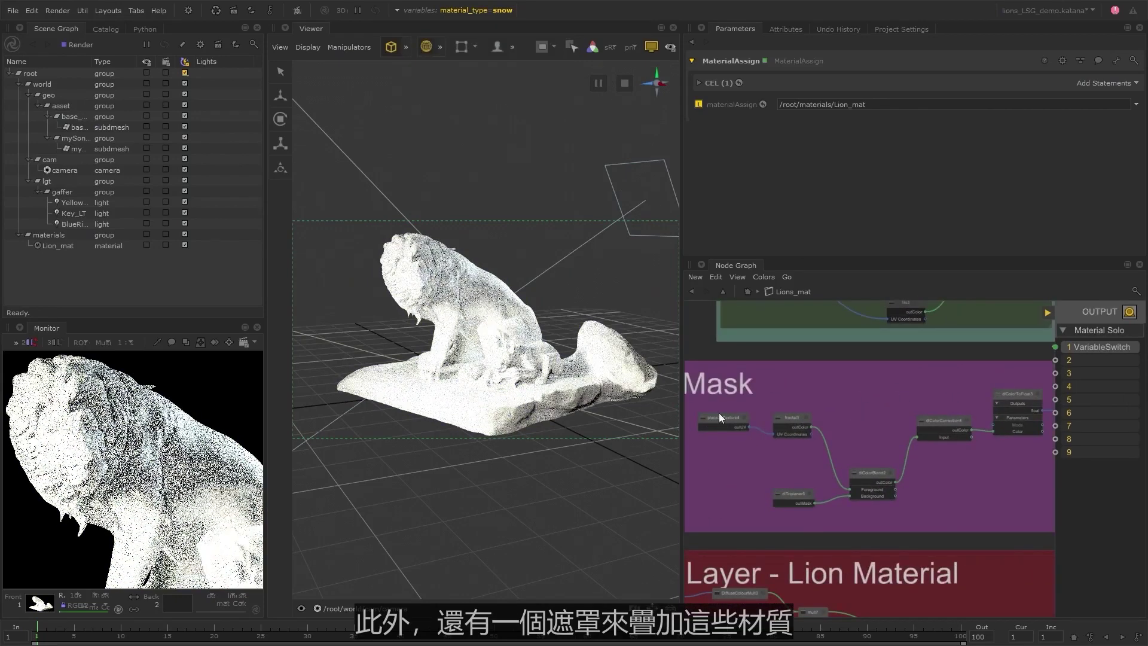
pyautogui.moveTo(1034, 412); pyautogui.dragTo(1003, 414, button='middle')
pyautogui.press('1')
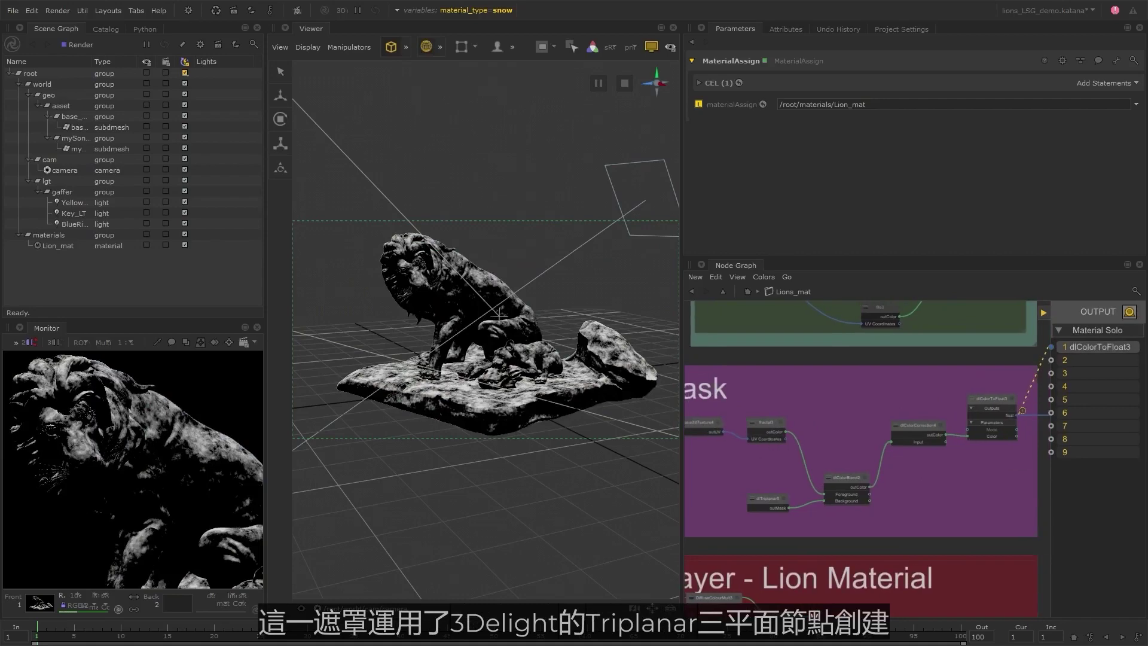
pyautogui.moveTo(808, 431); pyautogui.dragTo(834, 415, button='middle')
pyautogui.press('1')
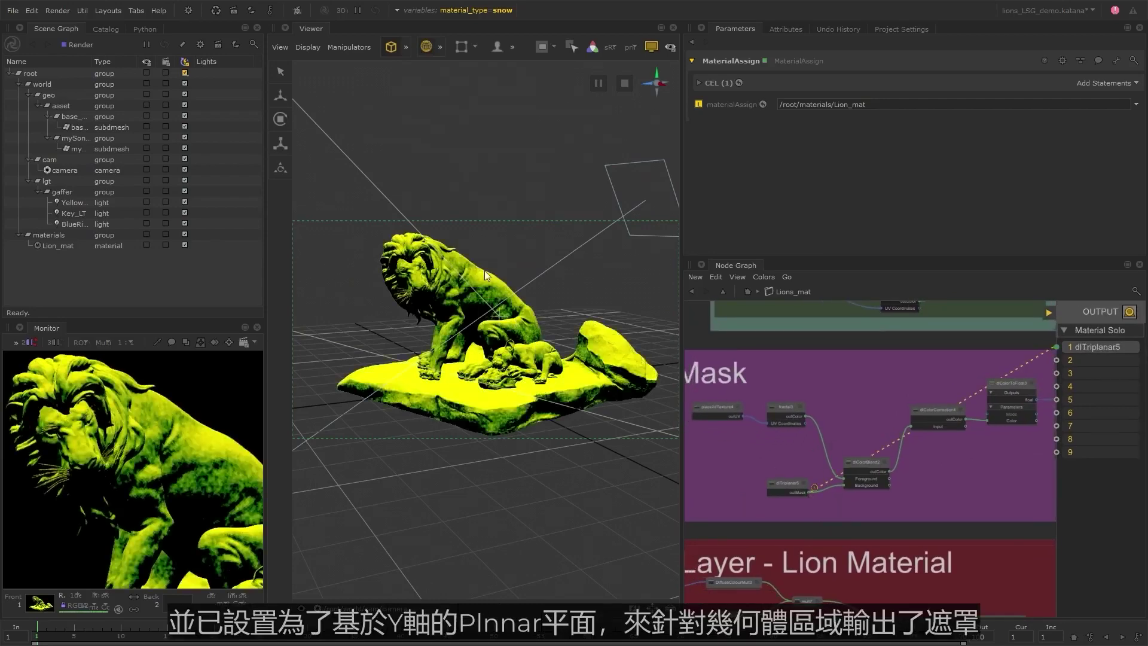
pyautogui.press('1')
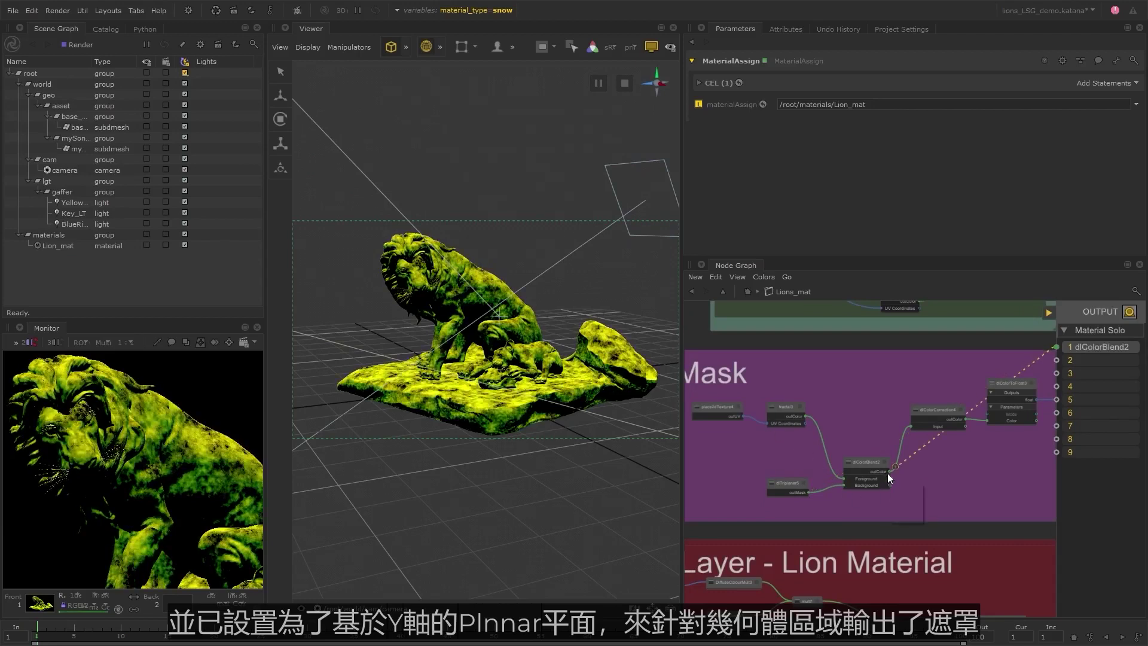
# Examine the blended mask around the lion's legs in the render, then solo the float conversion and dlLayeredMaterial nodes.
pyautogui.moveTo(186, 526); pyautogui.dragTo(179, 497, button='middle')
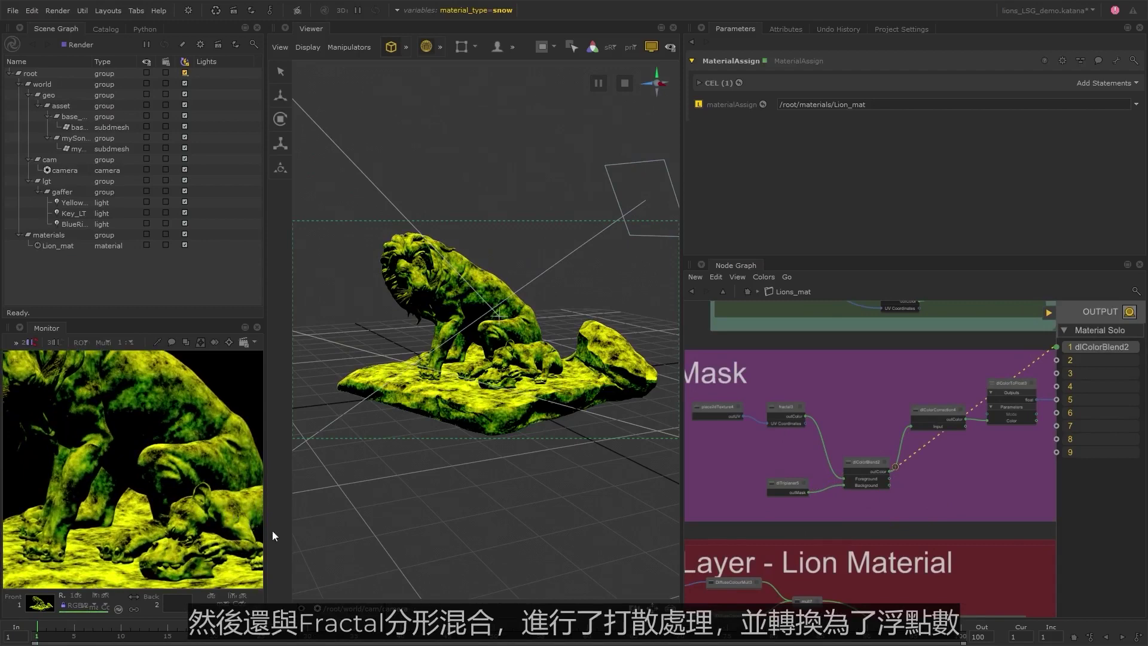
pyautogui.moveTo(999, 469); pyautogui.dragTo(919, 482, button='middle')
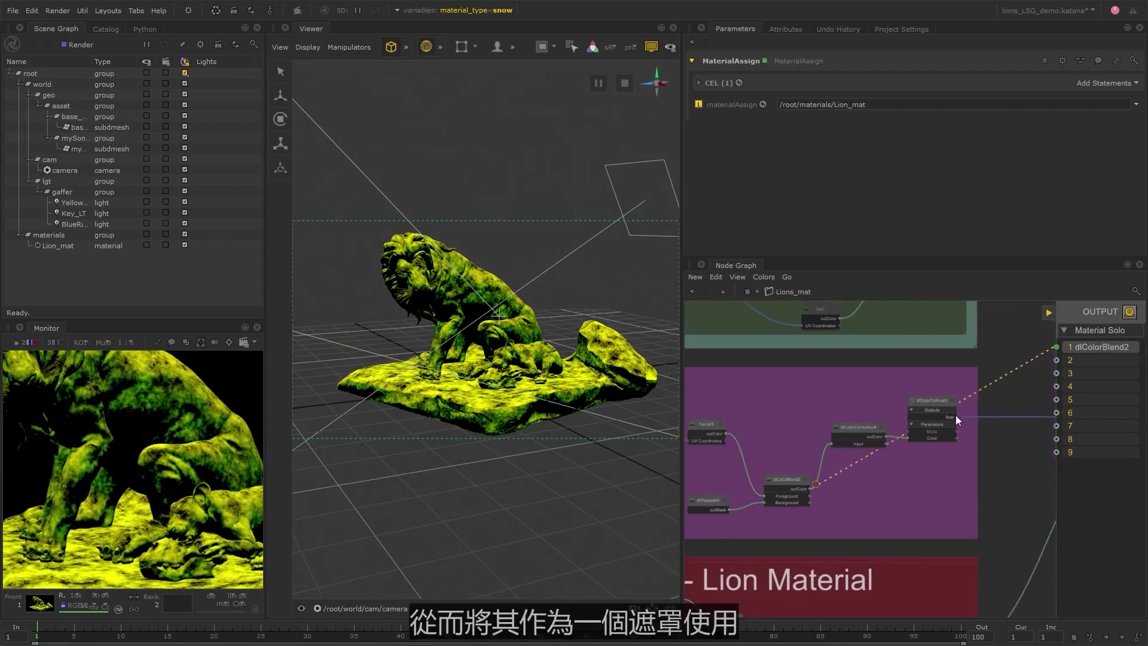
pyautogui.press('1')
pyautogui.moveTo(1021, 471); pyautogui.dragTo(733, 499, button='middle')
pyautogui.press('1')
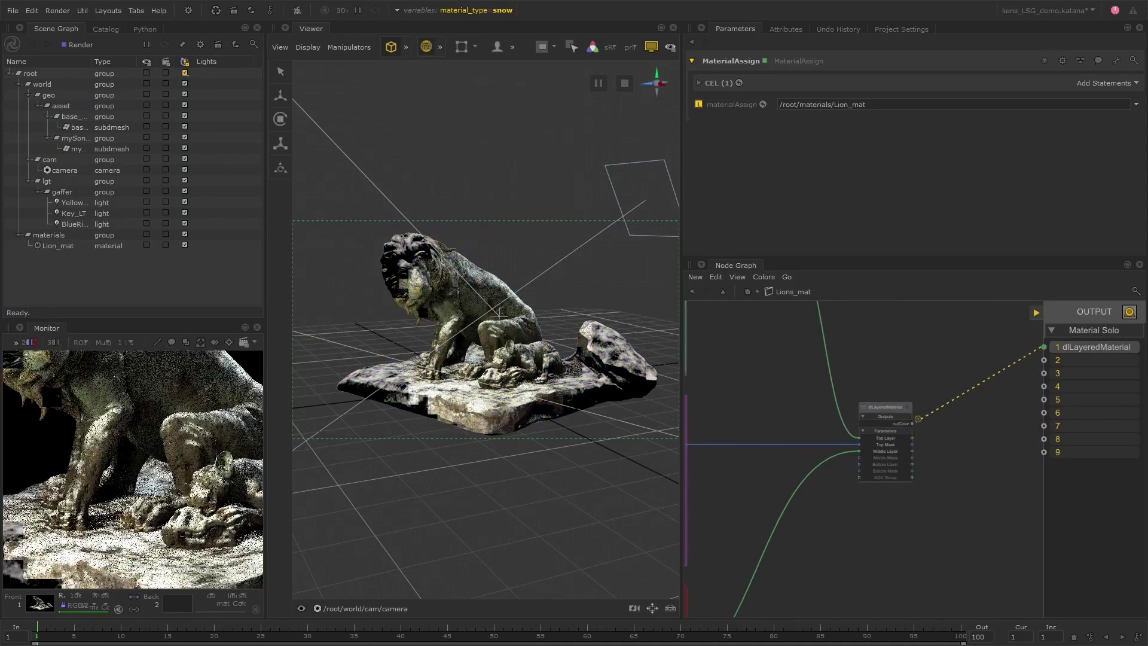
# Preview the layered material on the statue with material_type set to moss, then return the variable to snow.
pyautogui.click(479, 12)
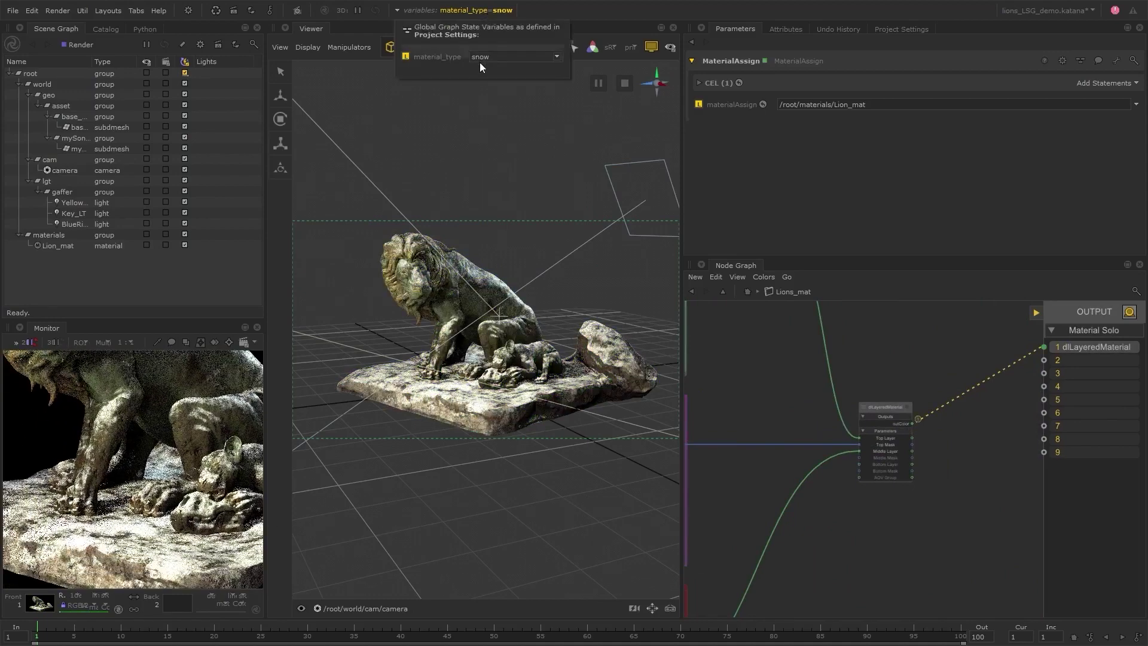
pyautogui.click(482, 58)
pyautogui.click(486, 75)
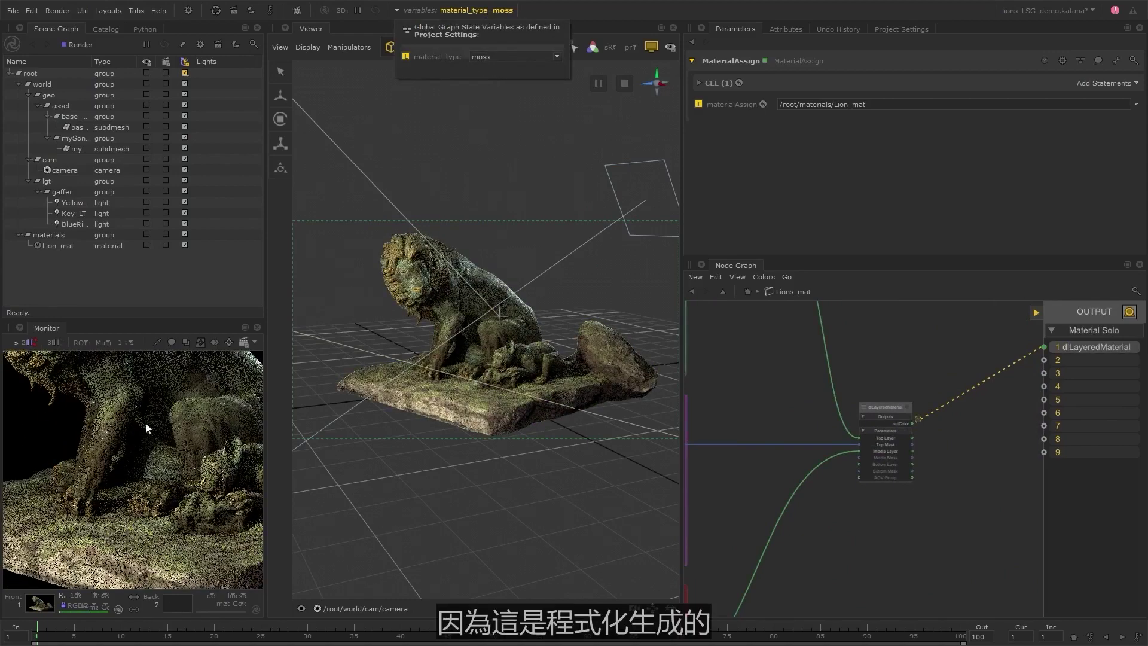
pyautogui.moveTo(146, 422)
pyautogui.mouseDown(button='middle')
pyautogui.moveTo(69, 435)
pyautogui.moveTo(25, 489)
pyautogui.moveTo(87, 420)
pyautogui.mouseUp(button='middle')
pyautogui.click(484, 15)
pyautogui.click(485, 55)
pyautogui.click(486, 63)
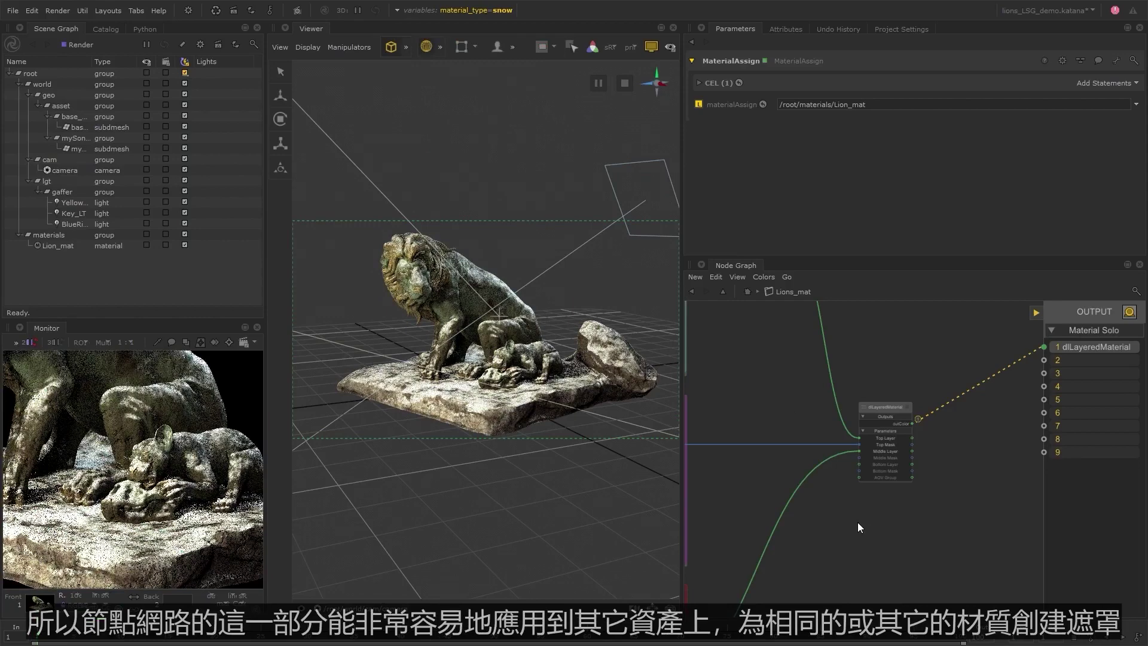
# Turn off Material Solo for the Lions_mat network and bring the empty area beside the Mask group into view.
pyautogui.scroll(-4, 857, 522)
pyautogui.moveTo(687, 467); pyautogui.dragTo(816, 412, button='middle')
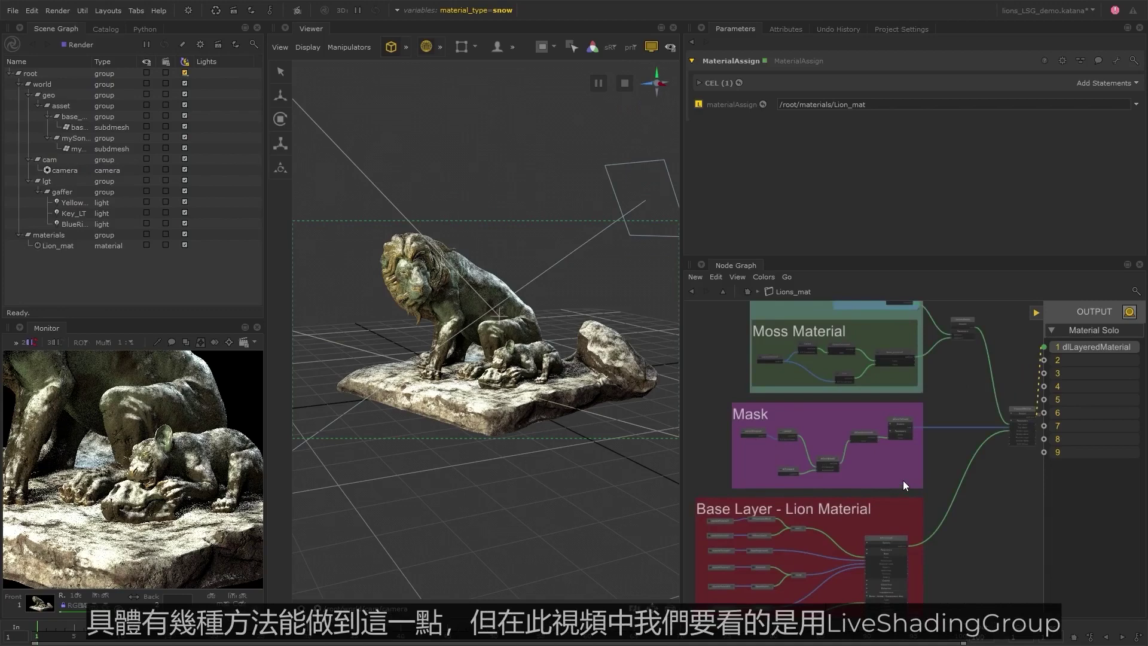
pyautogui.click(1129, 312)
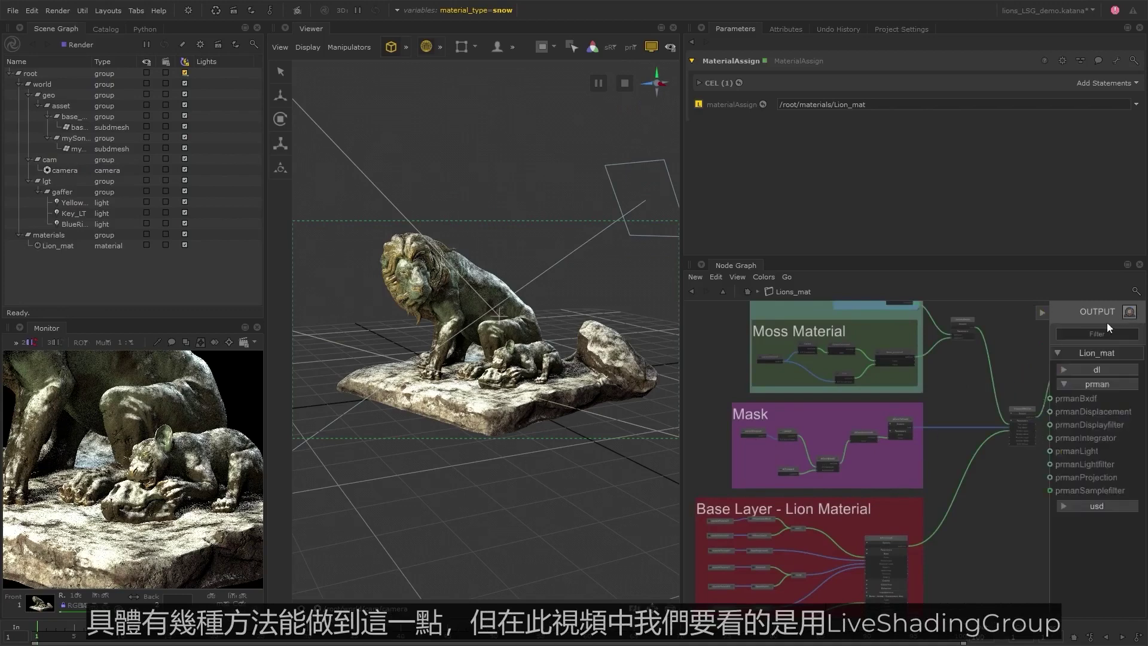
pyautogui.moveTo(733, 381); pyautogui.dragTo(875, 372, button='middle')
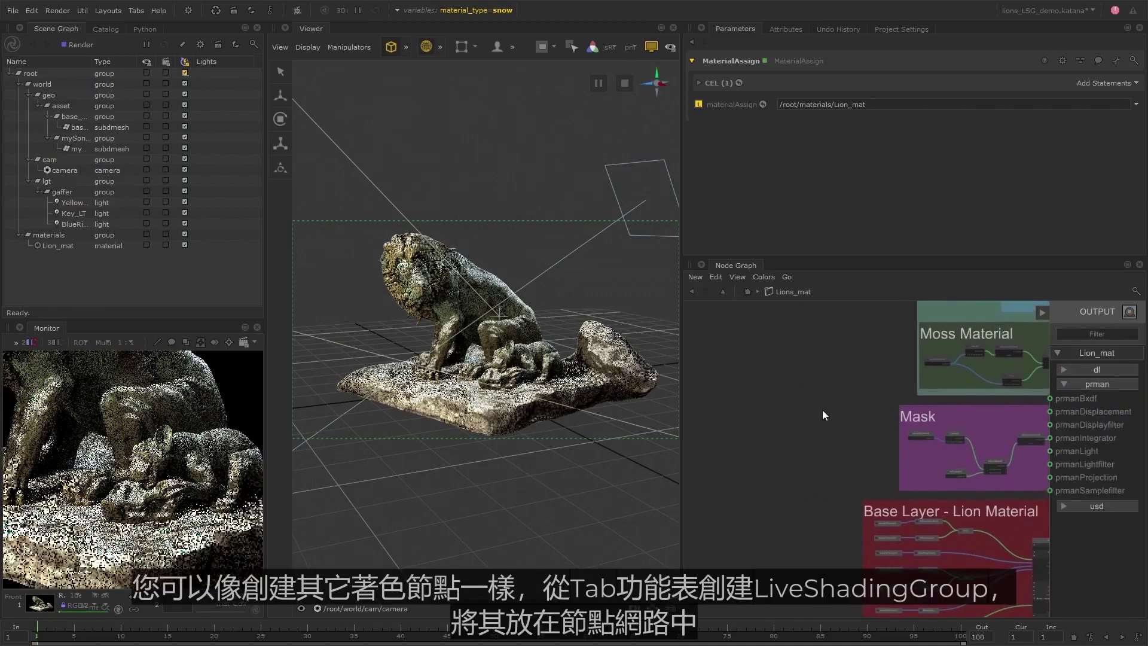
# Create an empty LiveShadingGroup node in the Lions_mat network, look inside it, and delete the node.
pyautogui.press('Tab')
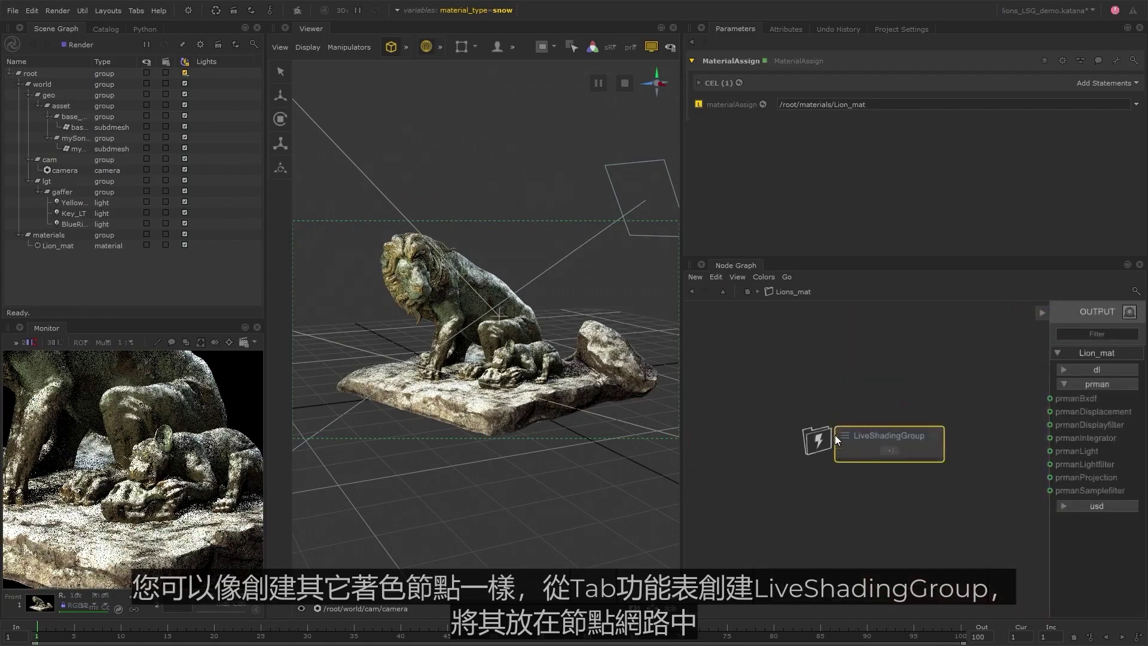
pyautogui.click(812, 443)
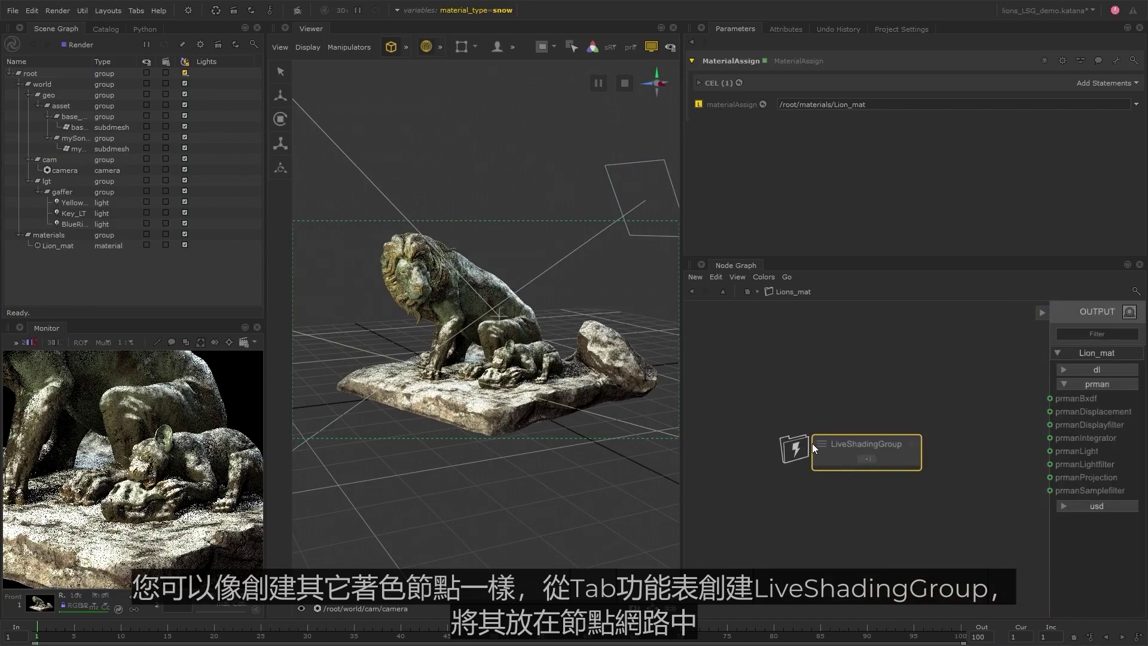
pyautogui.scroll(4, 844, 451)
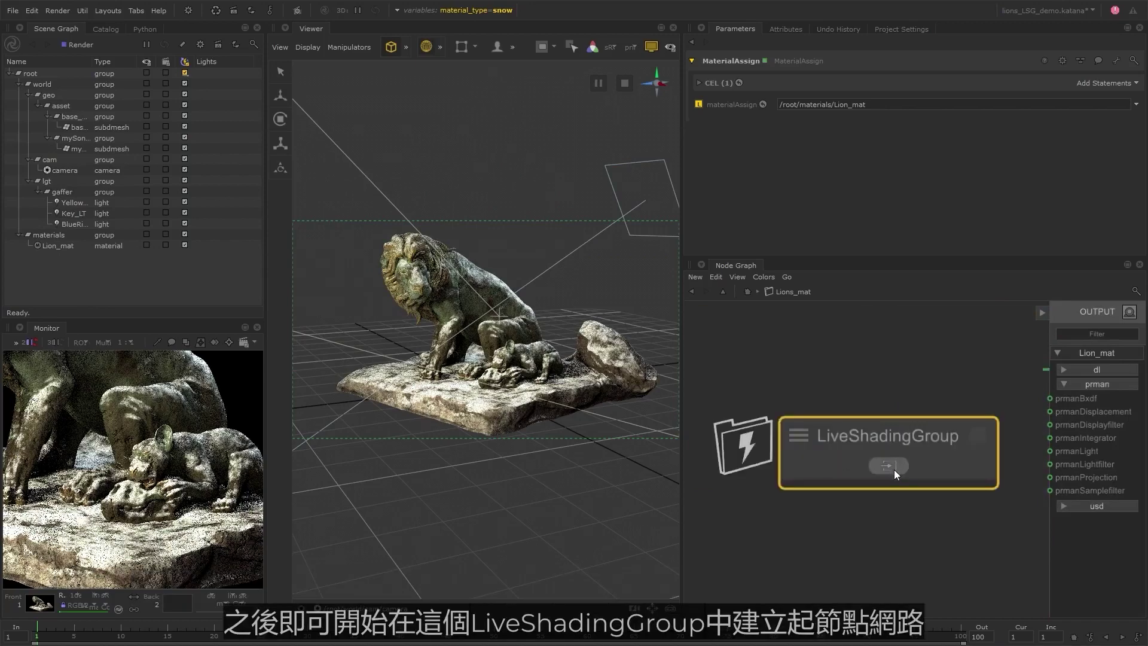
pyautogui.click(891, 466)
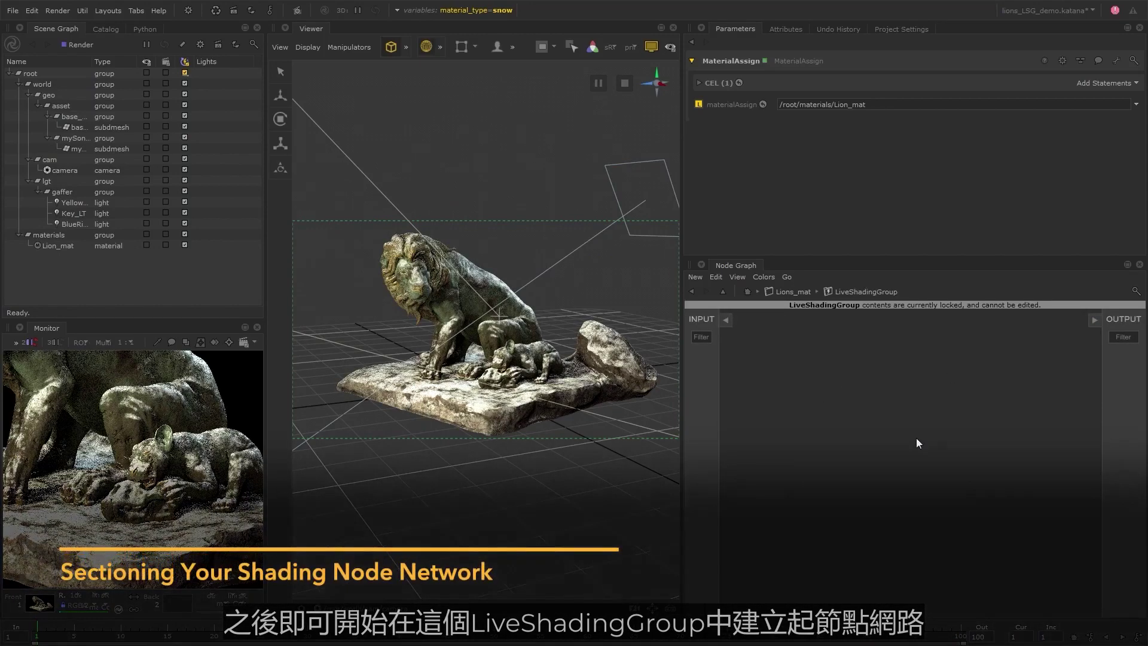
pyautogui.click(801, 291)
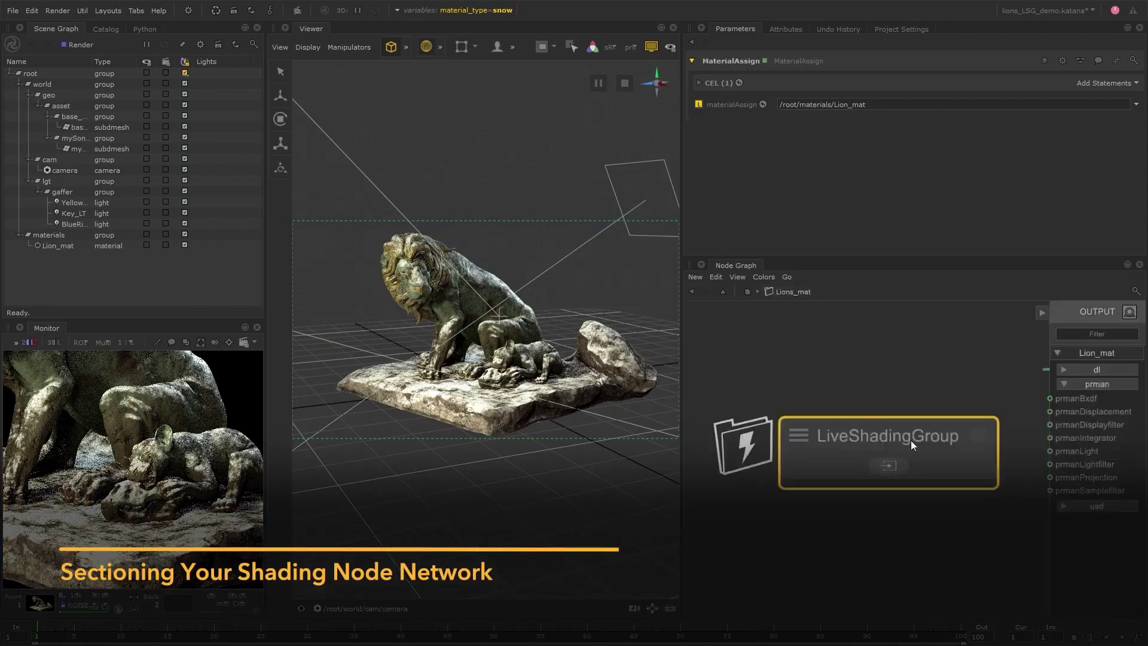
pyautogui.press('Delete')
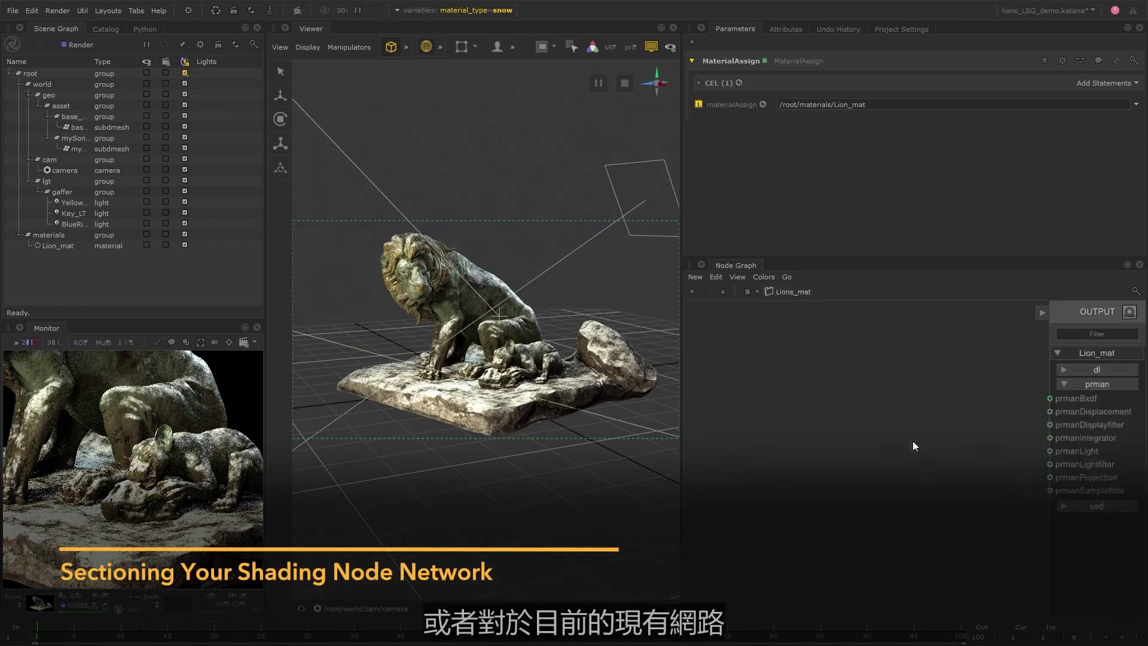
# Group all shading nodes of the Mask network into a single ShadingGroup.
pyautogui.scroll(-3, 941, 441)
pyautogui.scroll(-3, 940, 441)
pyautogui.moveTo(898, 430); pyautogui.dragTo(722, 425, button='middle')
pyautogui.moveTo(835, 498); pyautogui.dragTo(765, 453, button='middle')
pyautogui.moveTo(751, 423); pyautogui.dragTo(898, 472)
pyautogui.scroll(3, 809, 439)
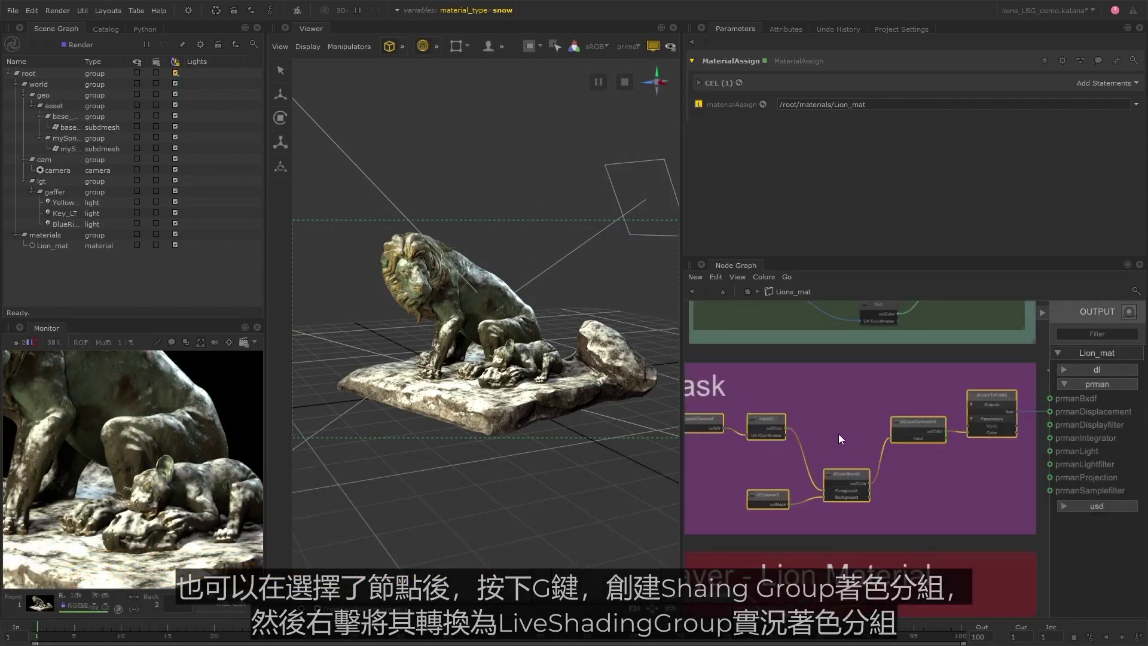
pyautogui.press('g')
pyautogui.scroll(2, 842, 448)
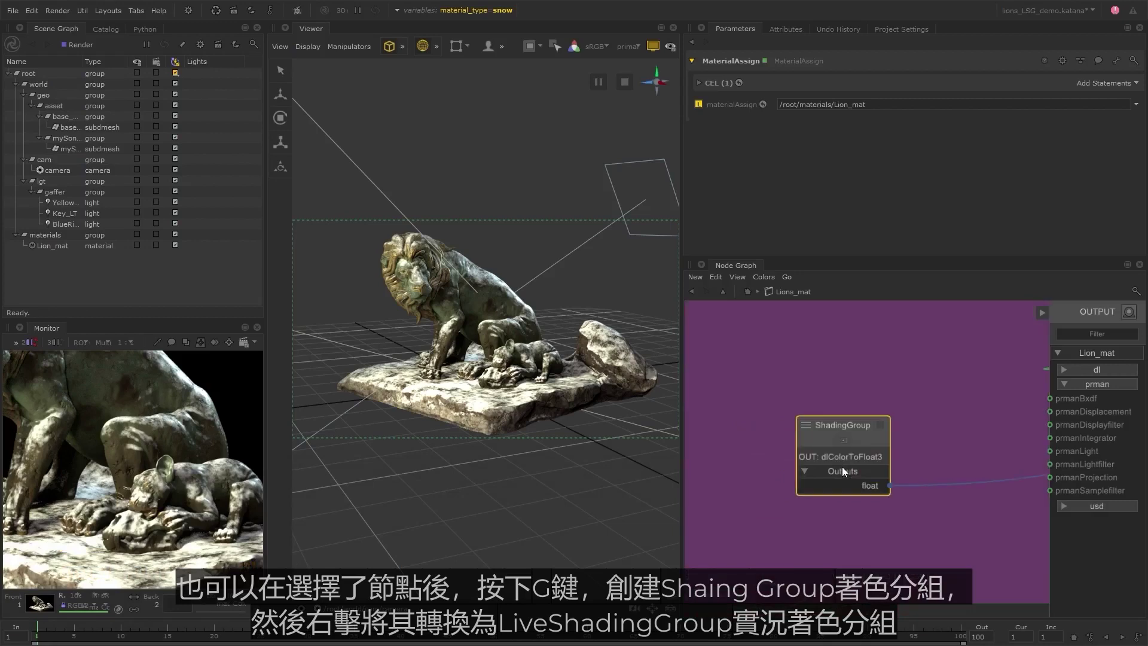
# Convert the Mask network's ShadingGroup to a LiveShadingGroup.
pyautogui.rightClick(861, 426)
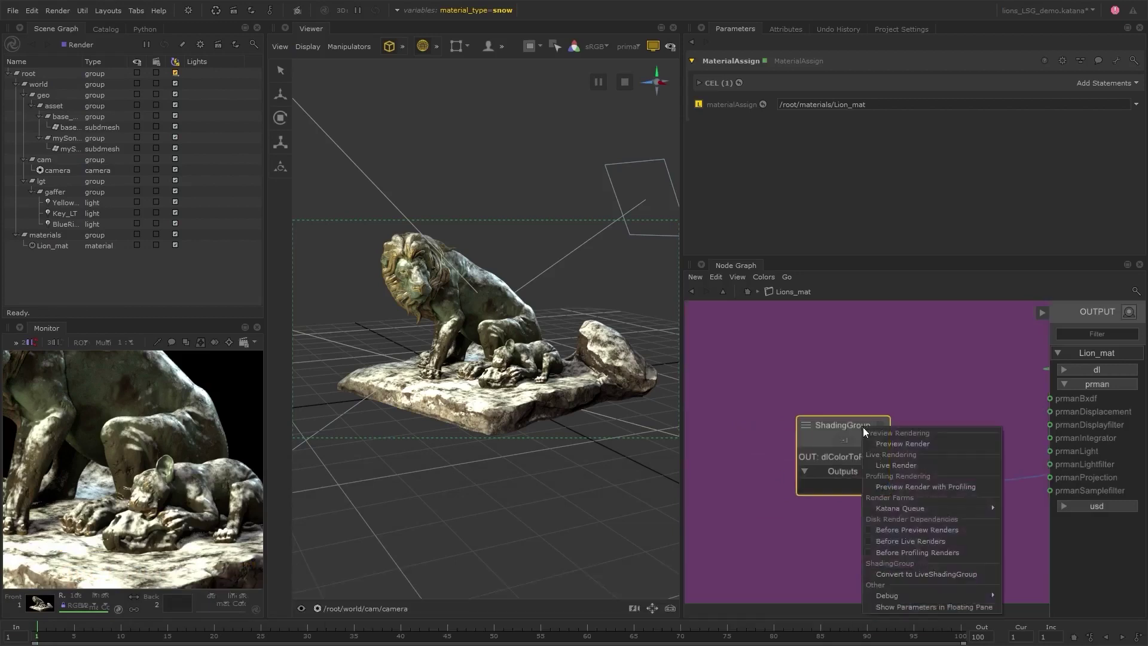
pyautogui.click(986, 575)
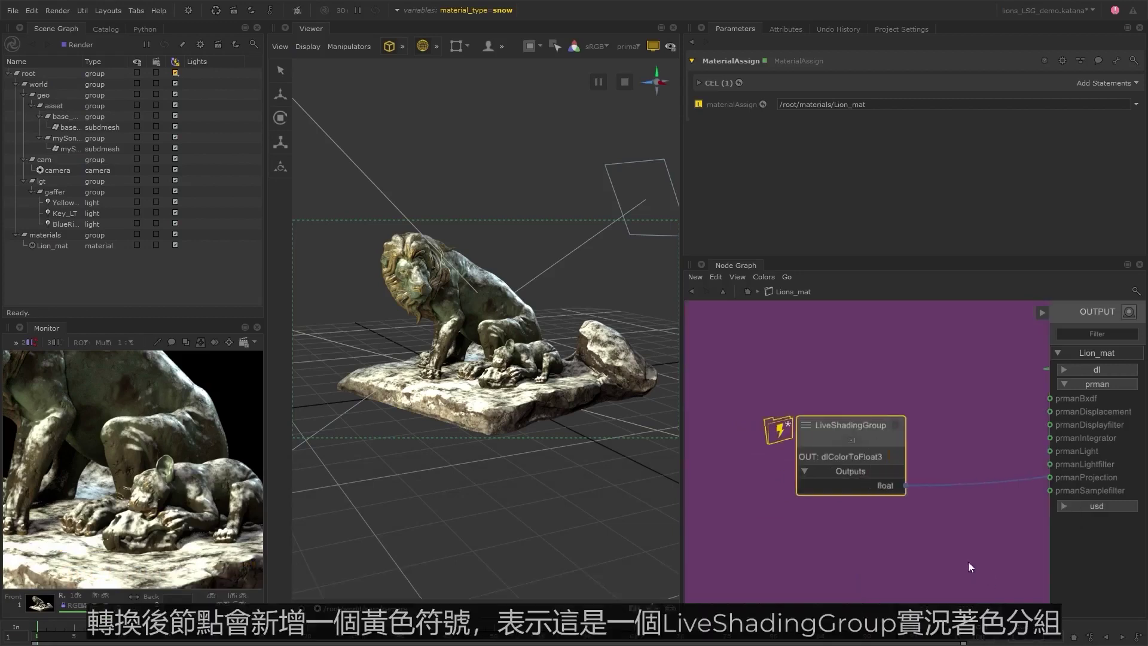
pyautogui.scroll(3, 812, 418)
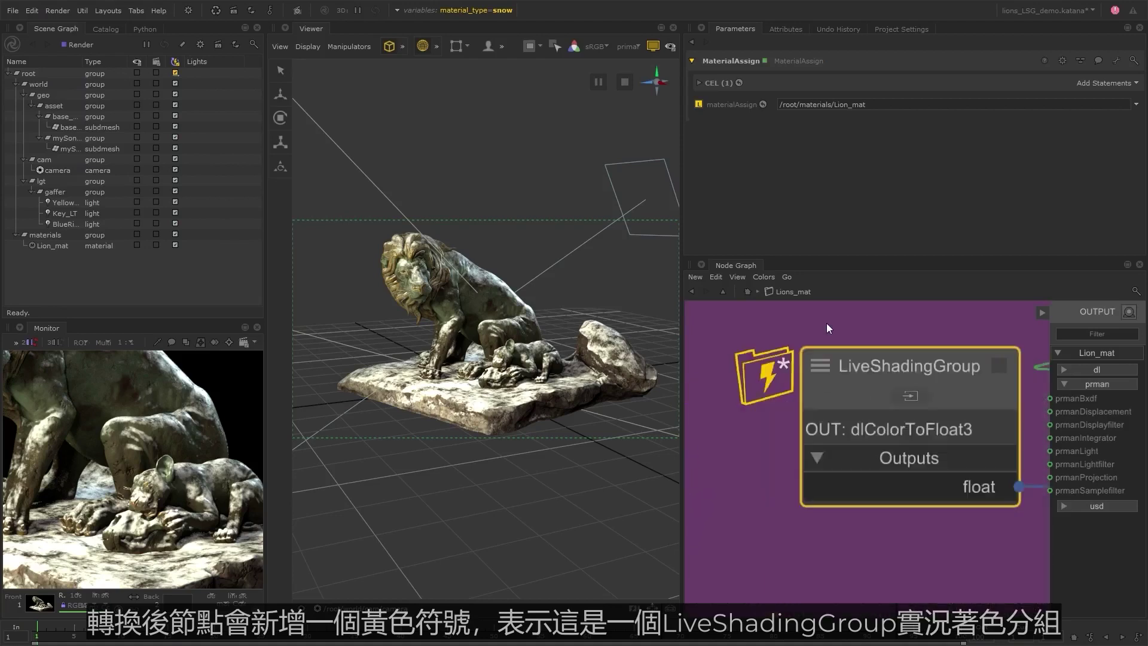
pyautogui.scroll(-3, 763, 400)
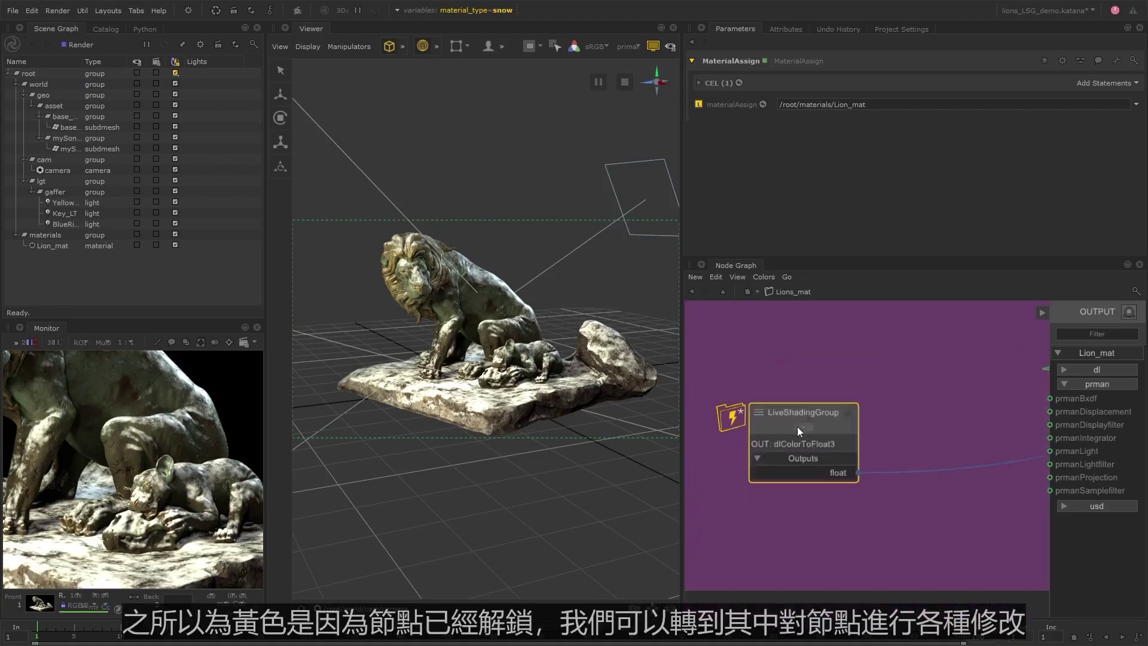
# Inside the LiveShadingGroup, set dlColorCorrection4's Exposure to -1.67 and Contrast to 1.32, then return to the Lions_mat network.
pyautogui.click(804, 426)
pyautogui.click(946, 432)
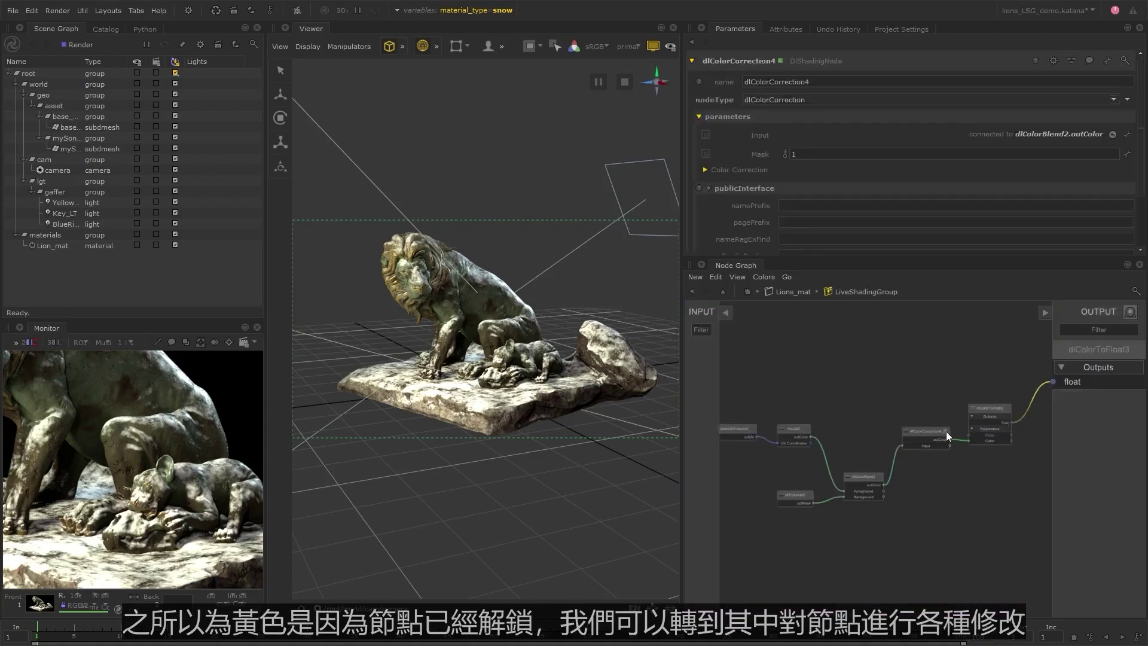
pyautogui.click(765, 171)
pyautogui.scroll(-3, 764, 179)
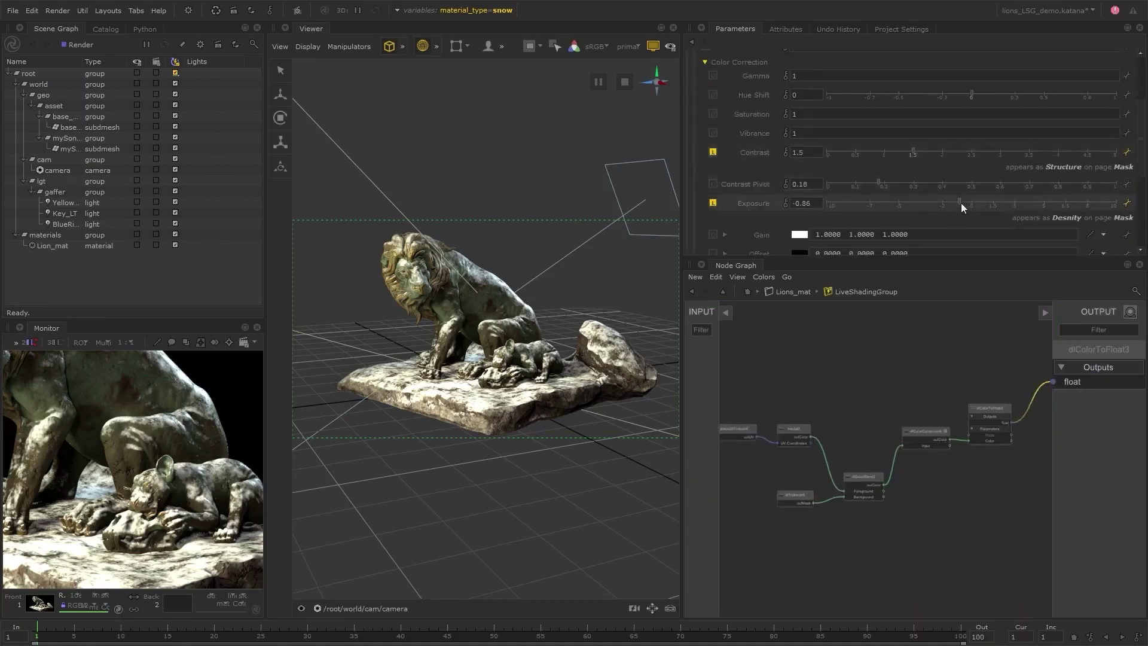
pyautogui.moveTo(960, 203); pyautogui.dragTo(947, 202)
pyautogui.moveTo(913, 152); pyautogui.dragTo(902, 153)
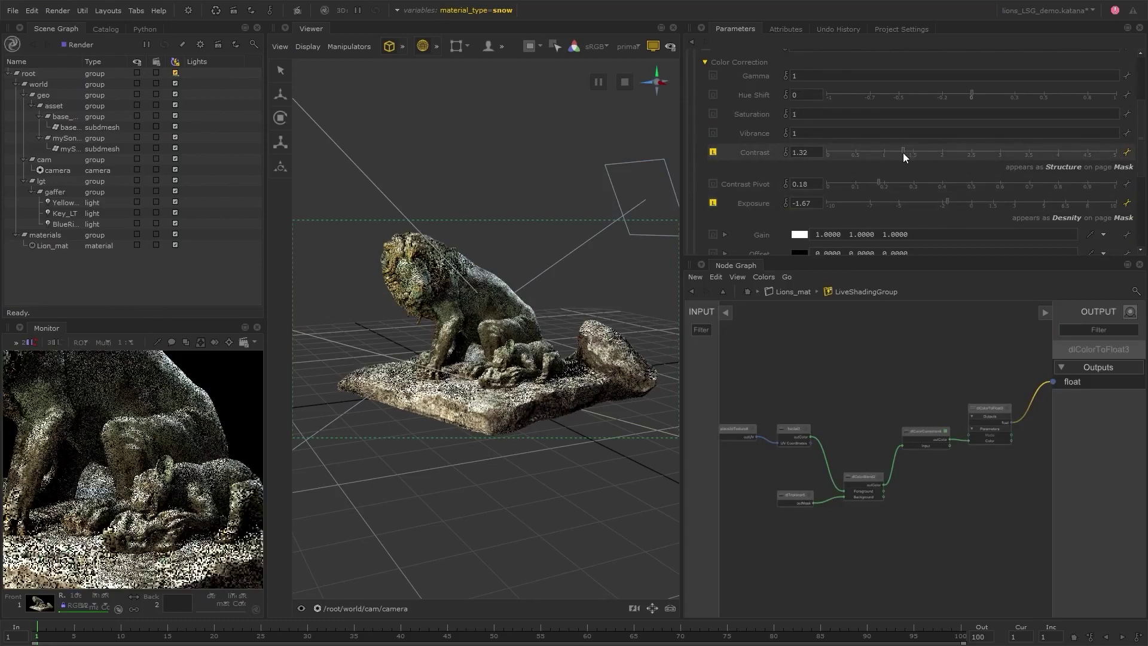
pyautogui.click(795, 291)
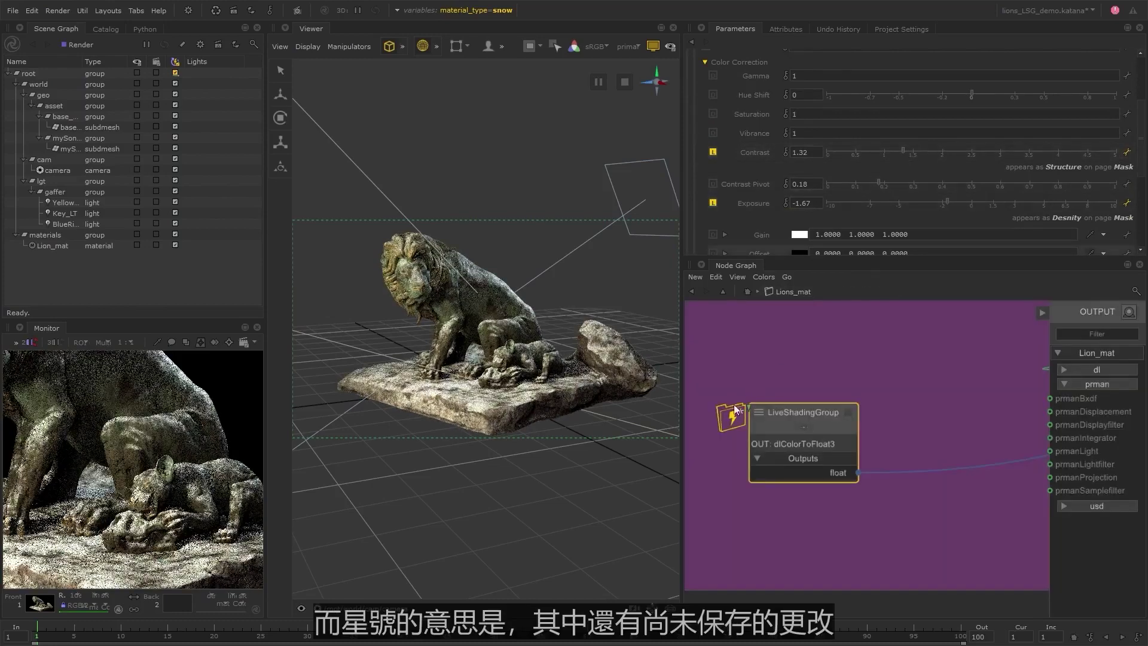
# Publish the mask LiveShadingGroup and finish editing its contents, saving it as mask_LSG.livegroup in the livegroups folder.
pyautogui.scroll(3, 735, 410)
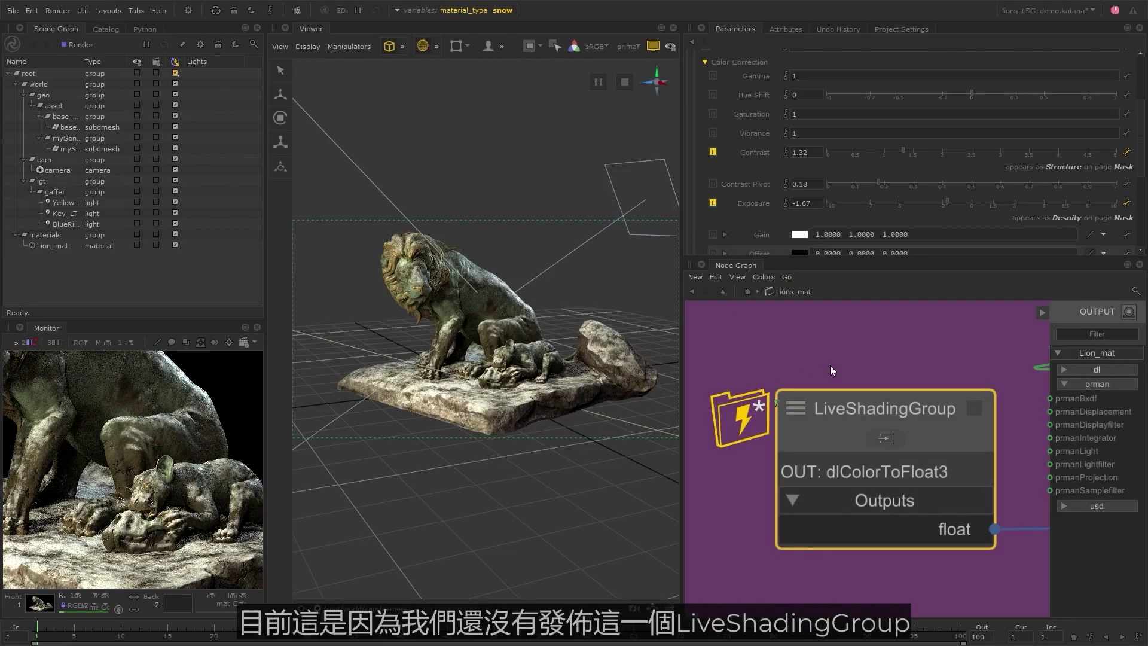
pyautogui.rightClick(933, 407)
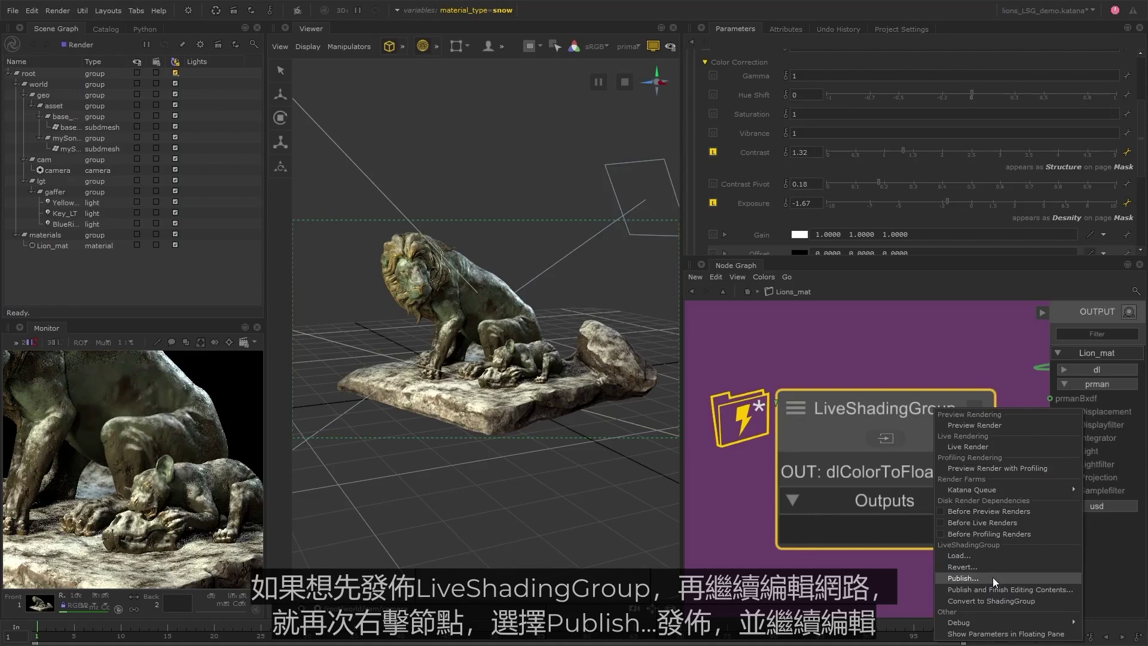
pyautogui.click(1070, 589)
pyautogui.click(529, 284)
pyautogui.doubleClick(490, 251)
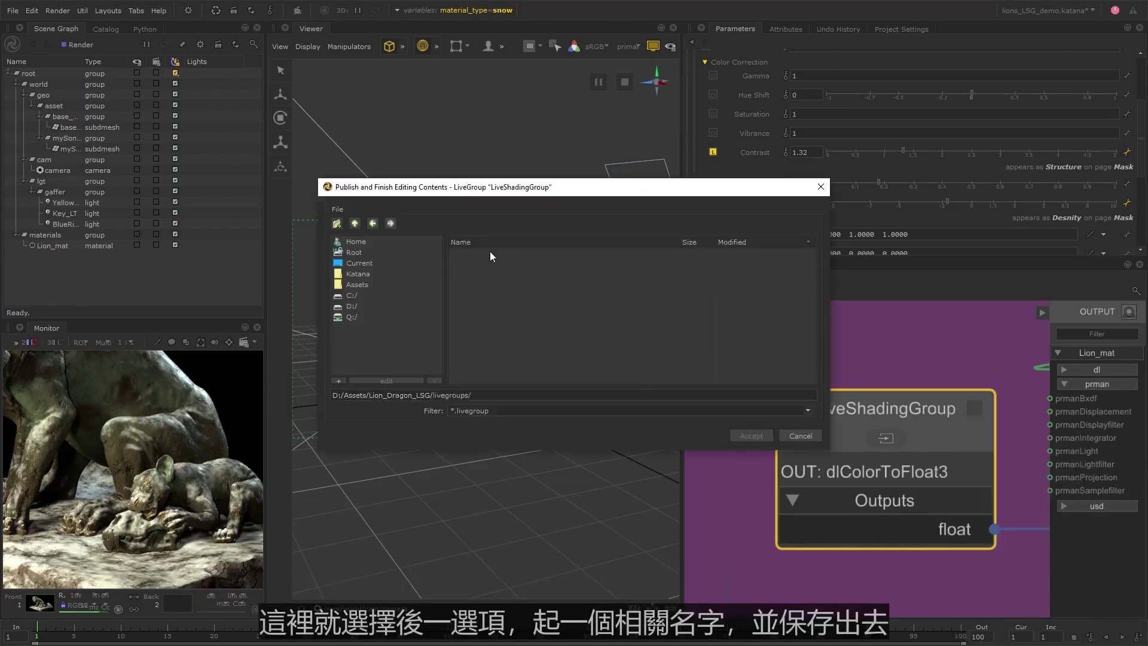
pyautogui.click(495, 396)
pyautogui.write('mask')
pyautogui.write('_dl')
pyautogui.click(748, 435)
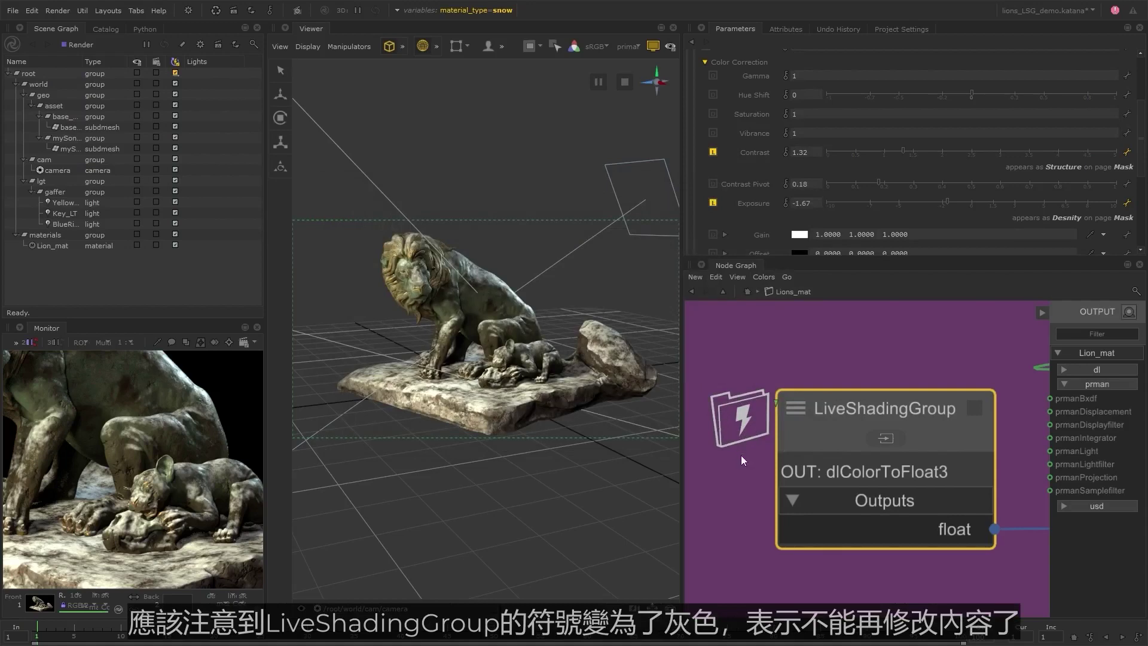
# Examine the published LiveShadingGroup's locked node network and its promoted Structure and Desnity parameters on the Lions_mat material interface.
pyautogui.click(885, 439)
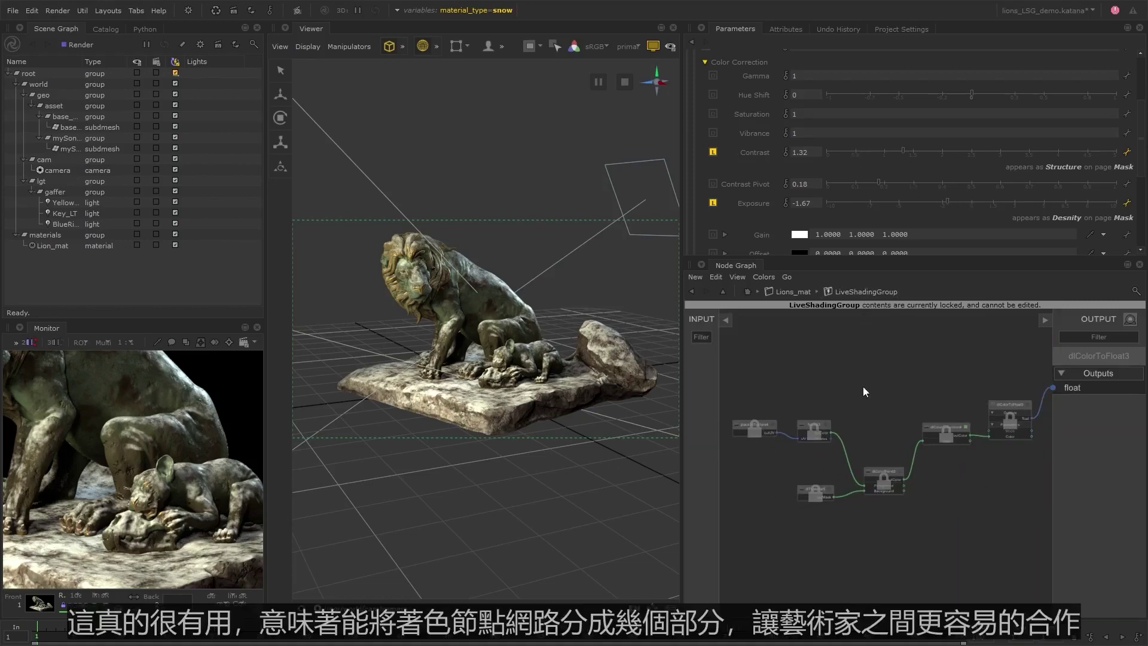
pyautogui.click(793, 292)
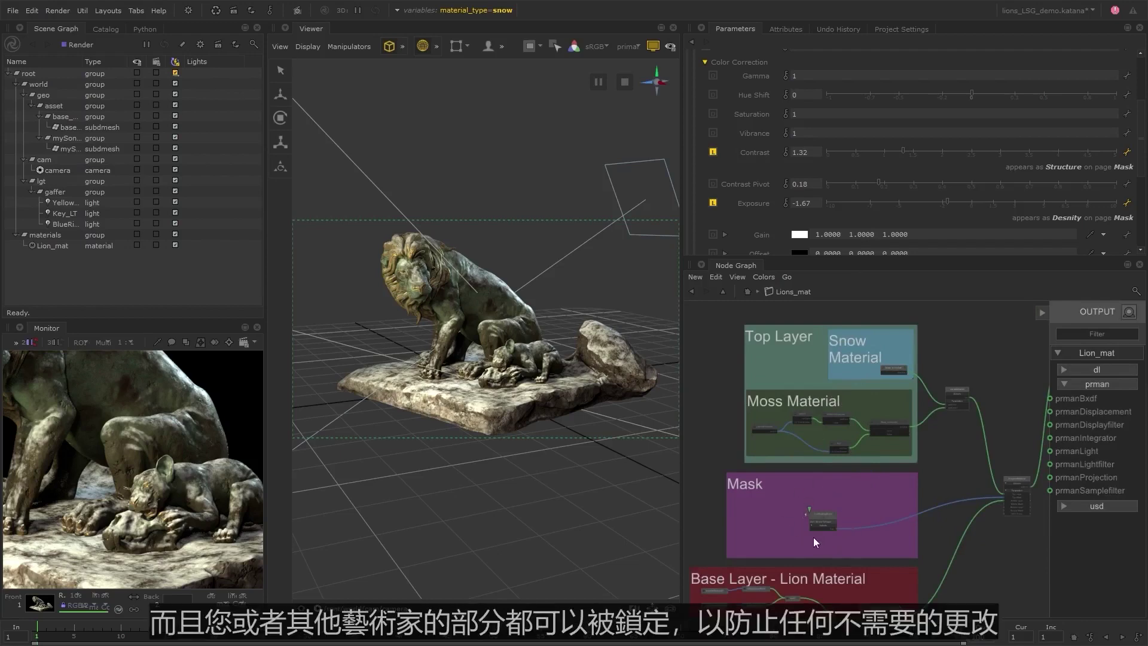
pyautogui.scroll(6, 823, 522)
pyautogui.moveTo(831, 499); pyautogui.dragTo(836, 487, button='middle')
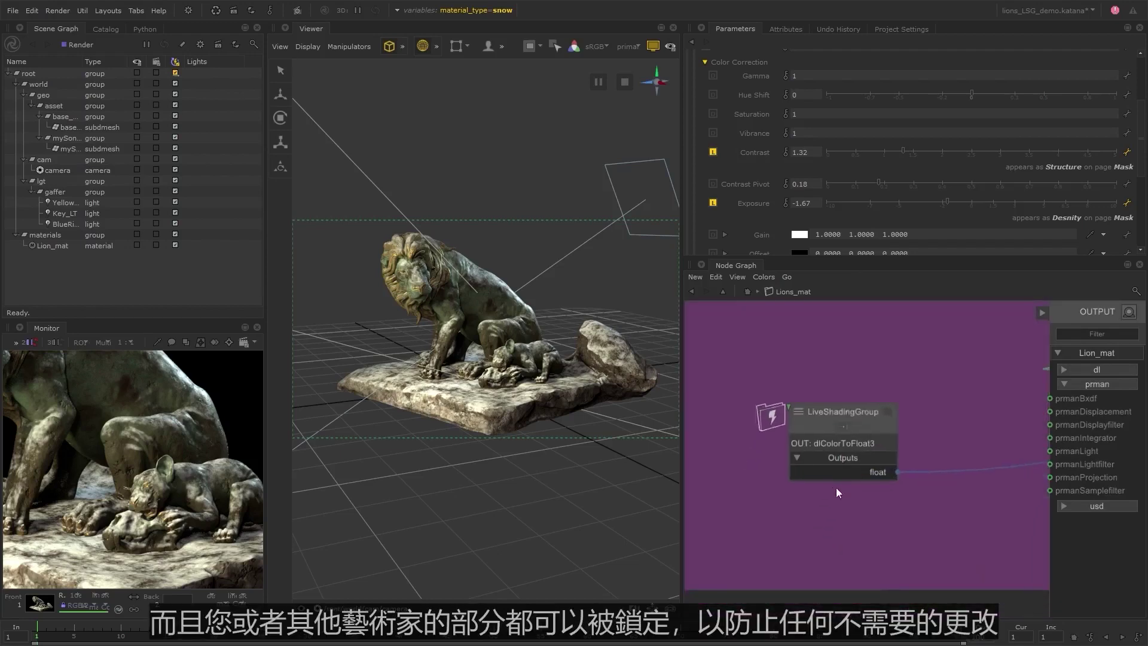
pyautogui.click(844, 429)
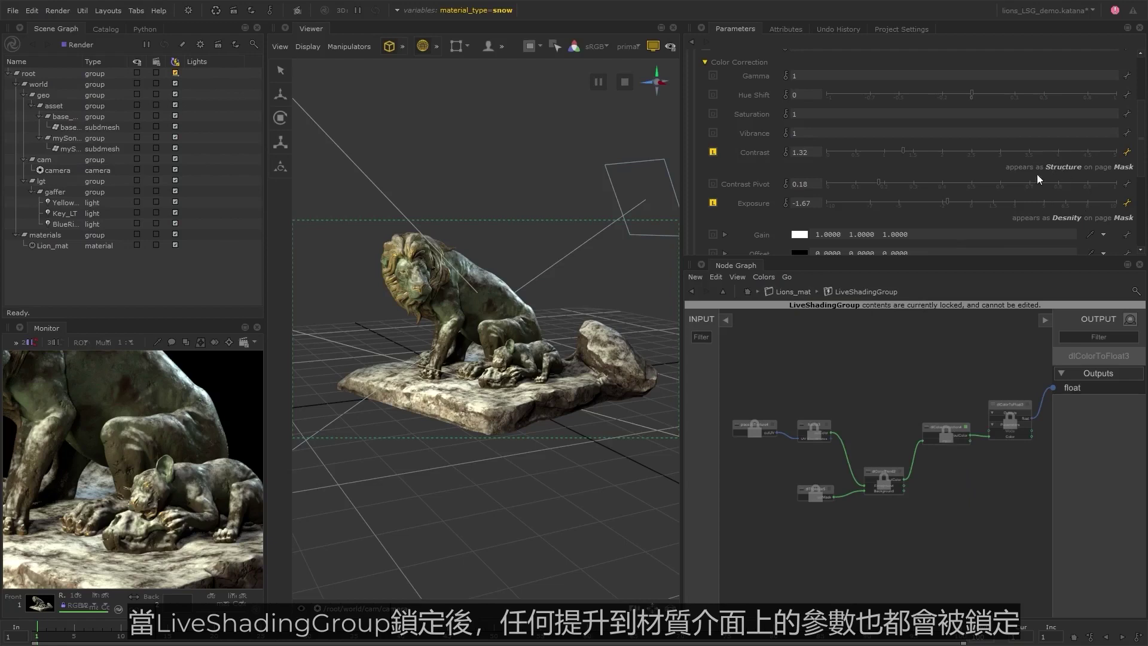
pyautogui.click(801, 292)
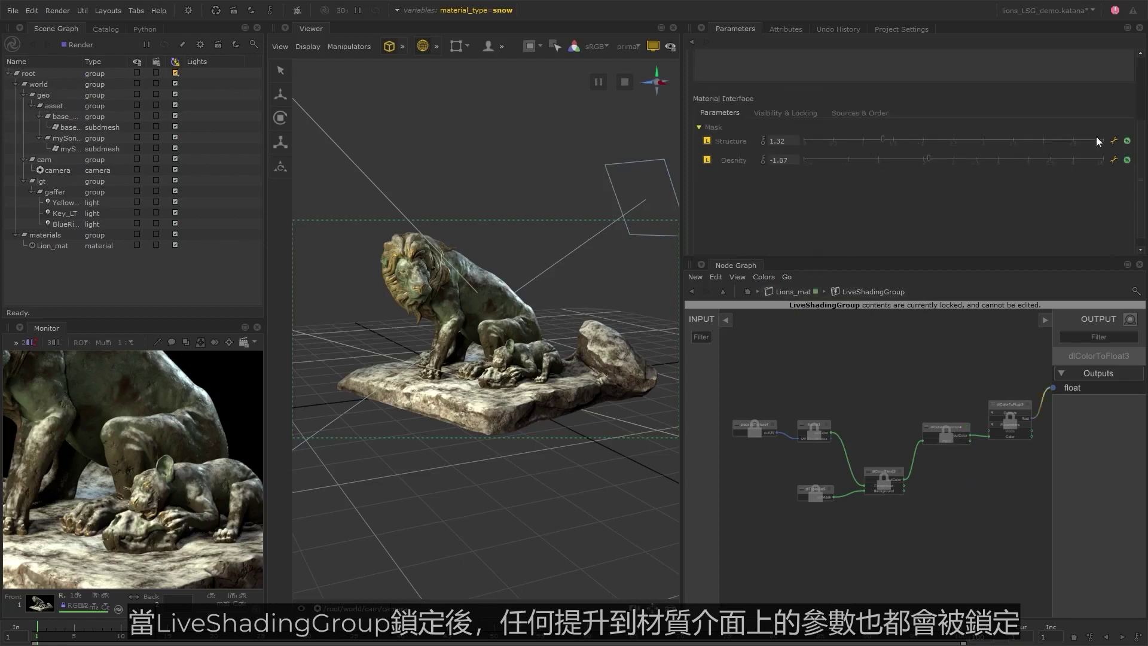
pyautogui.click(1113, 141)
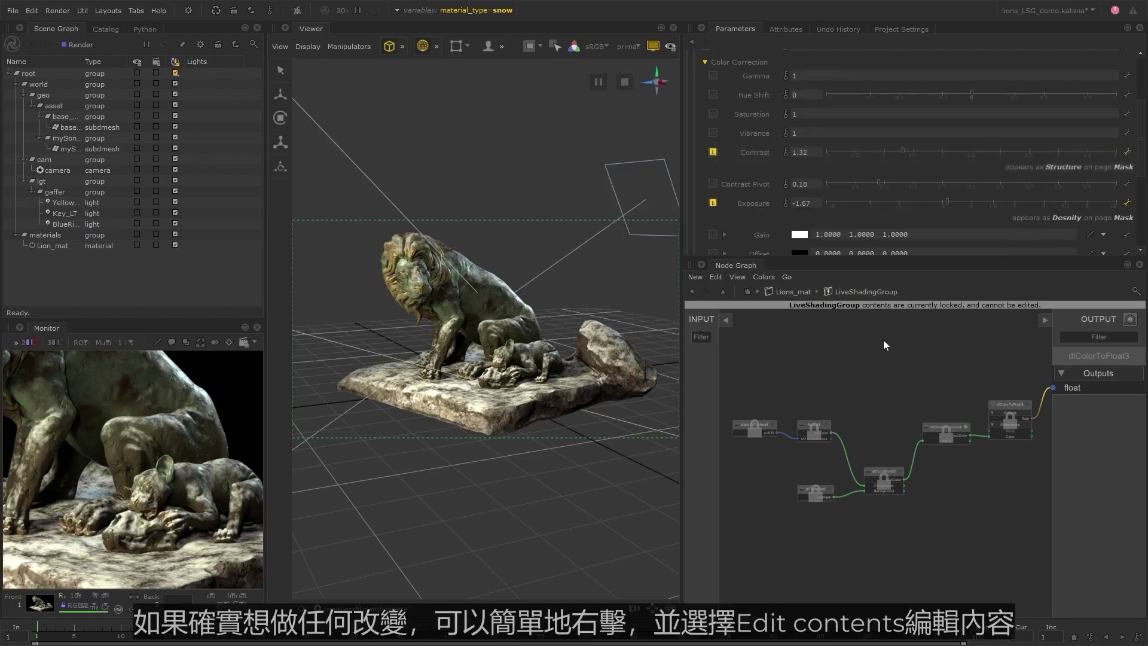
# Unlock the LiveShadingGroup's contents for editing and enter its node network.
pyautogui.click(799, 293)
pyautogui.rightClick(859, 410)
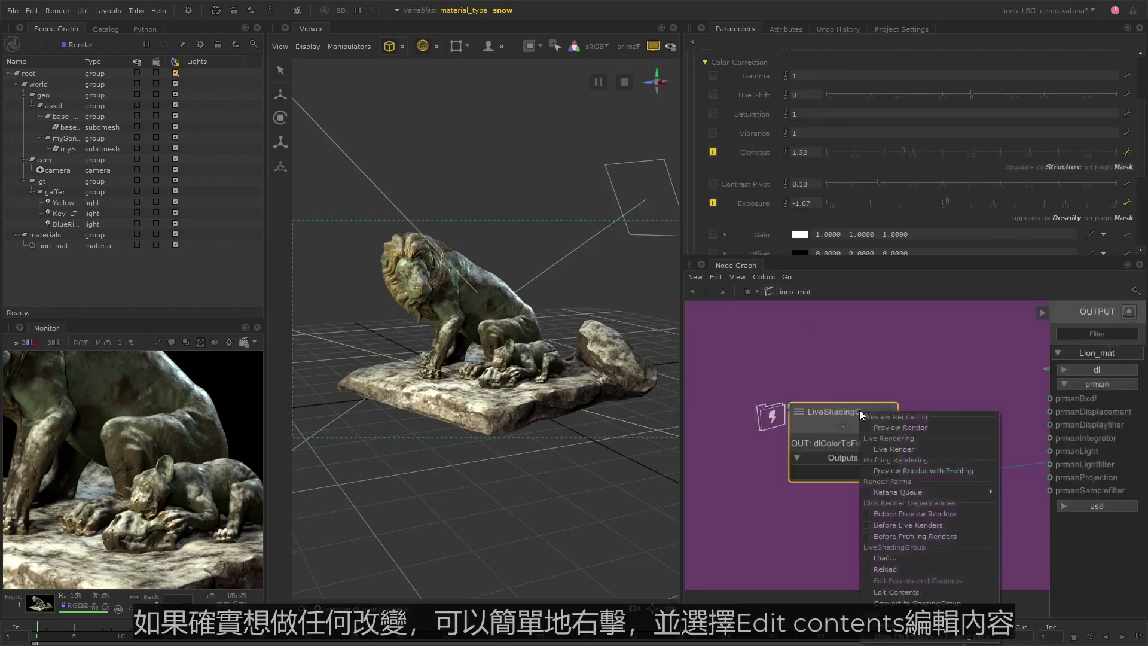
pyautogui.click(930, 592)
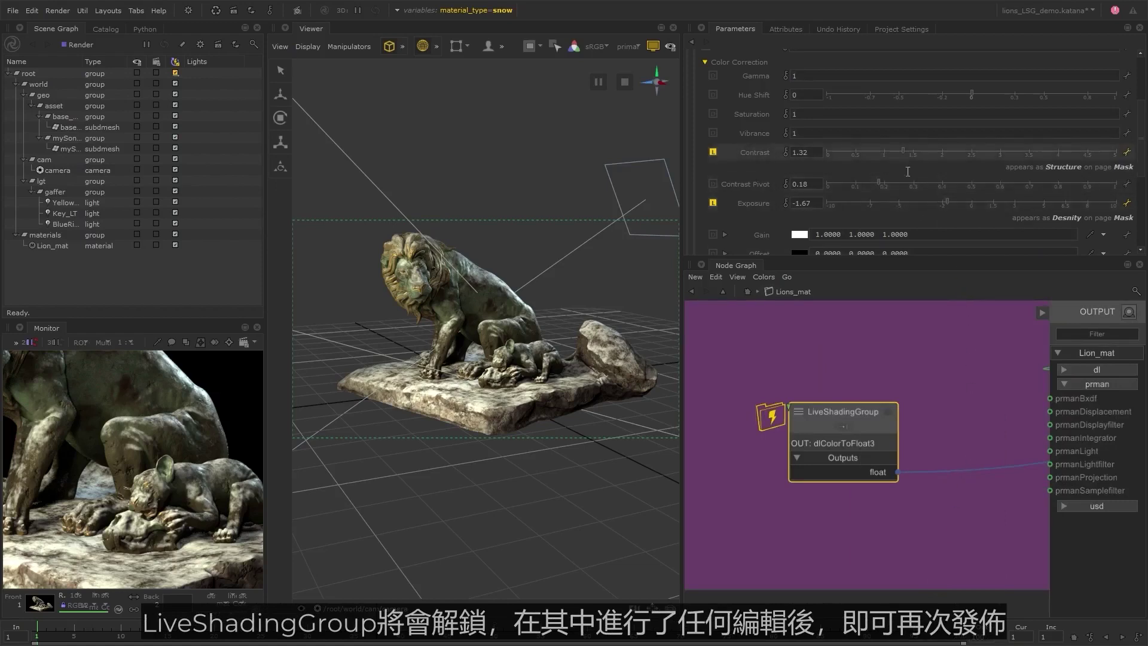
pyautogui.hotkey('ctrl', 'Return')
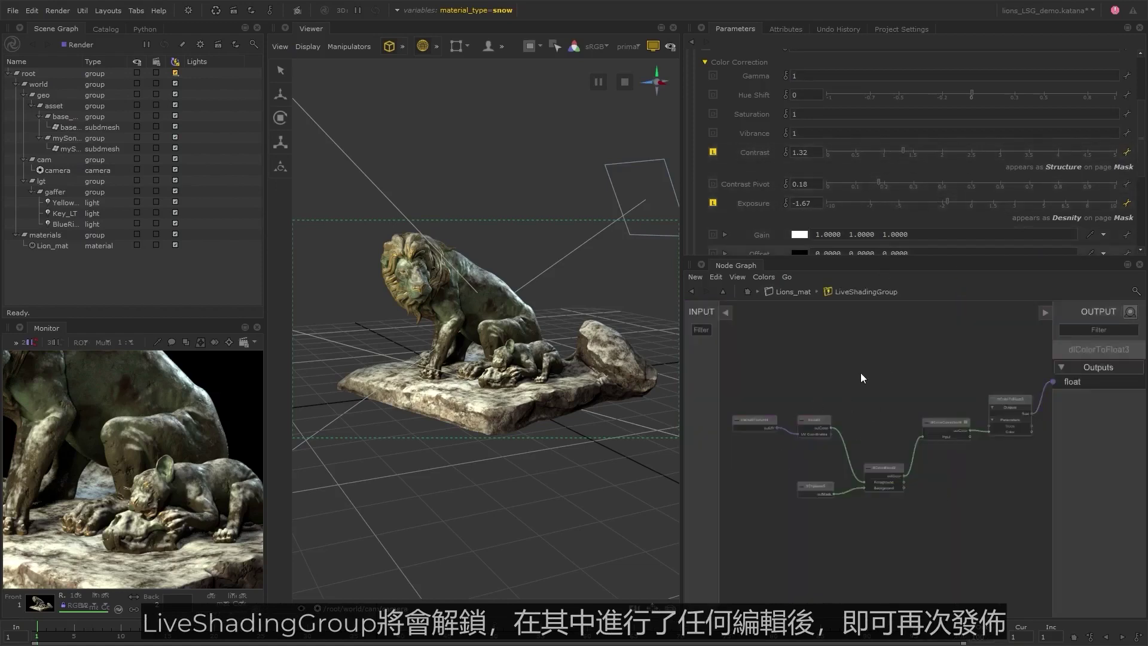
# On the Lions_mat material interface, set the mask's Structure to 2.03 and Desnity to 0.
pyautogui.click(794, 292)
pyautogui.click(787, 297)
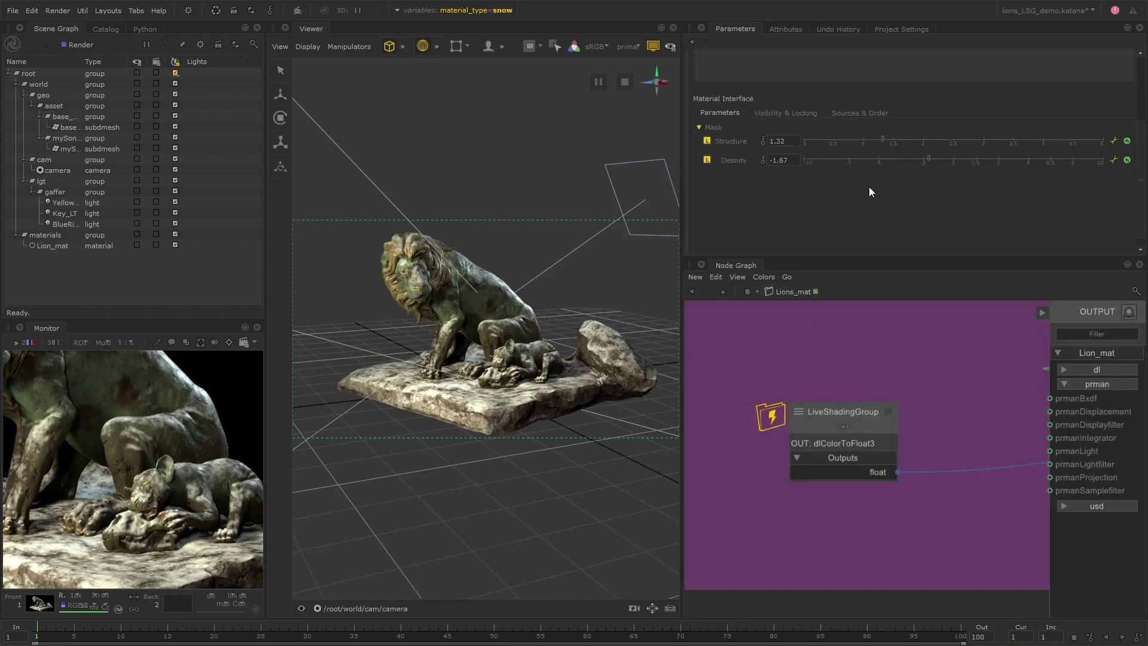
pyautogui.moveTo(925, 156); pyautogui.dragTo(955, 169)
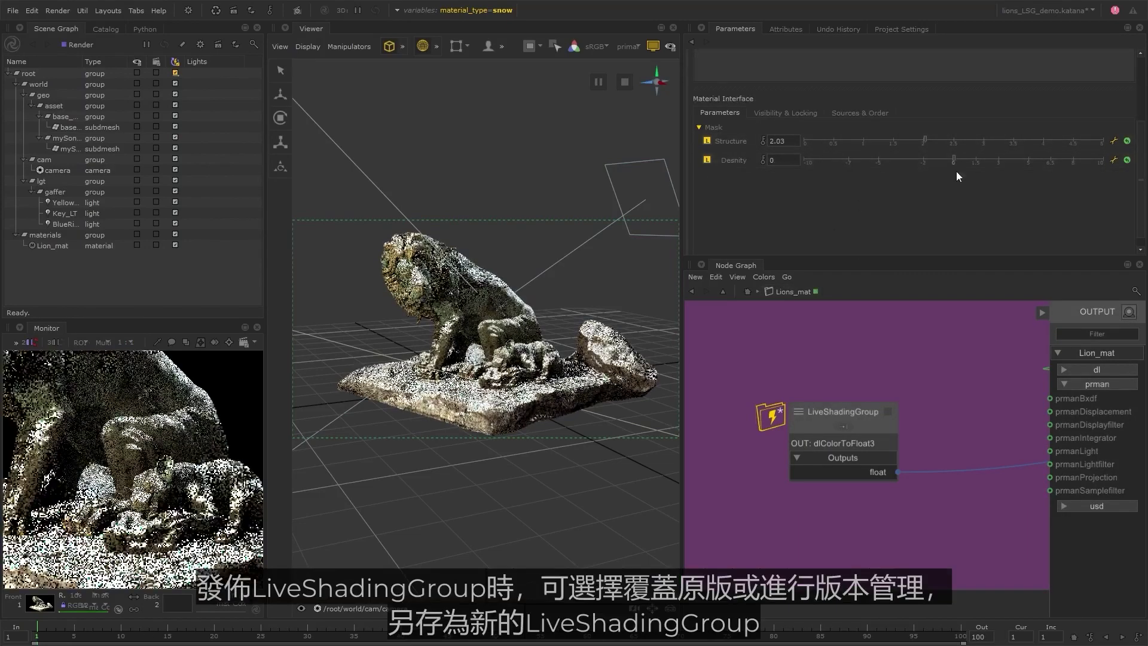
# Publish the edited LiveShadingGroup as a new version named mask_v02_LSG.livegroup and finish editing its contents.
pyautogui.rightClick(875, 410)
pyautogui.click(983, 592)
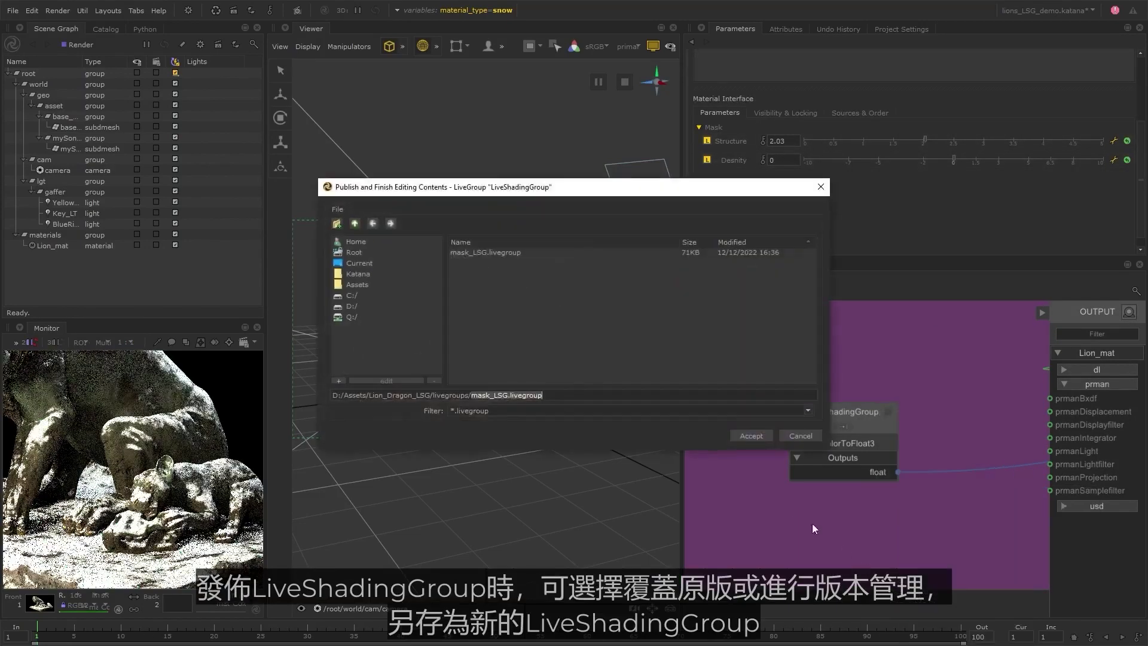
pyautogui.click(466, 258)
pyautogui.click(500, 340)
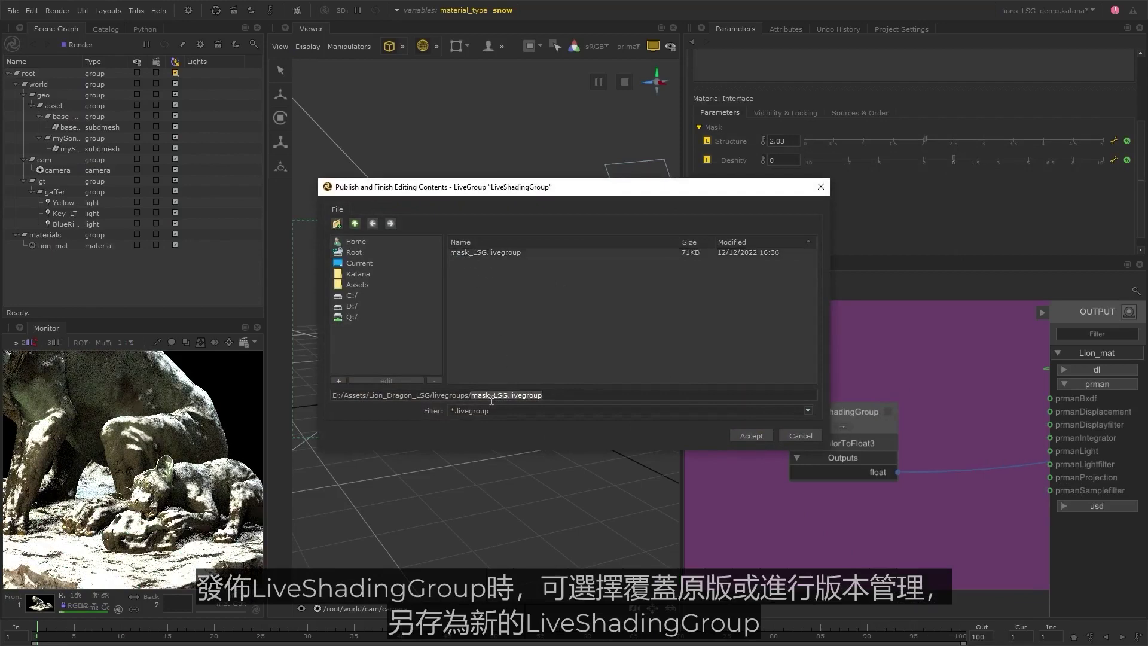
pyautogui.click(501, 395)
pyautogui.write('v02_')
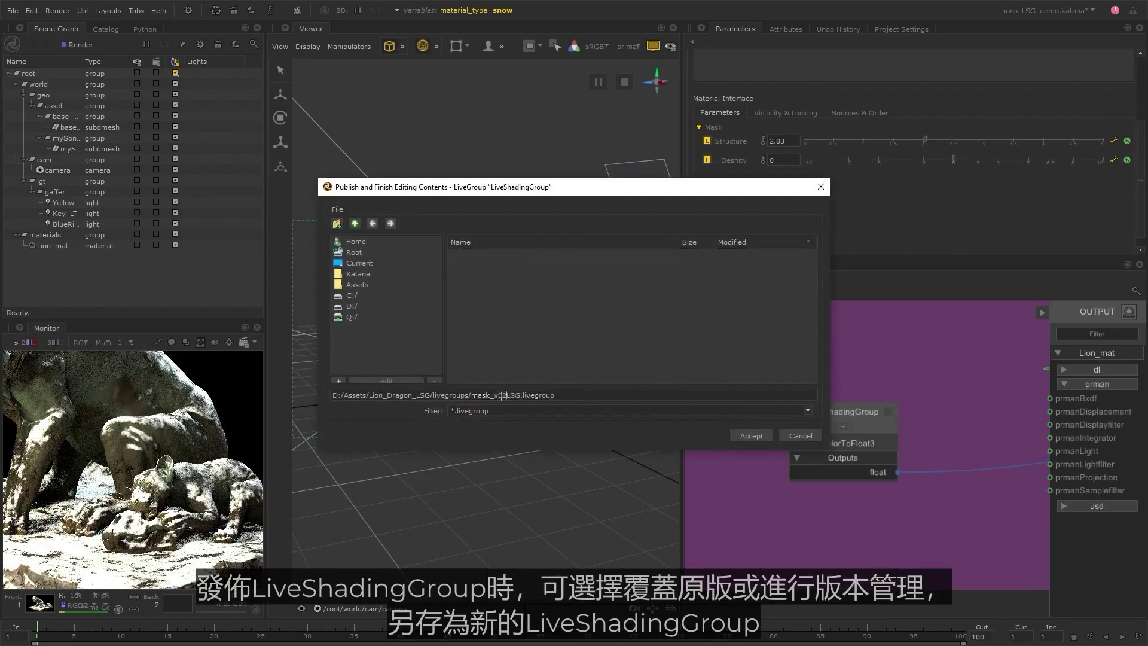
pyautogui.click(763, 436)
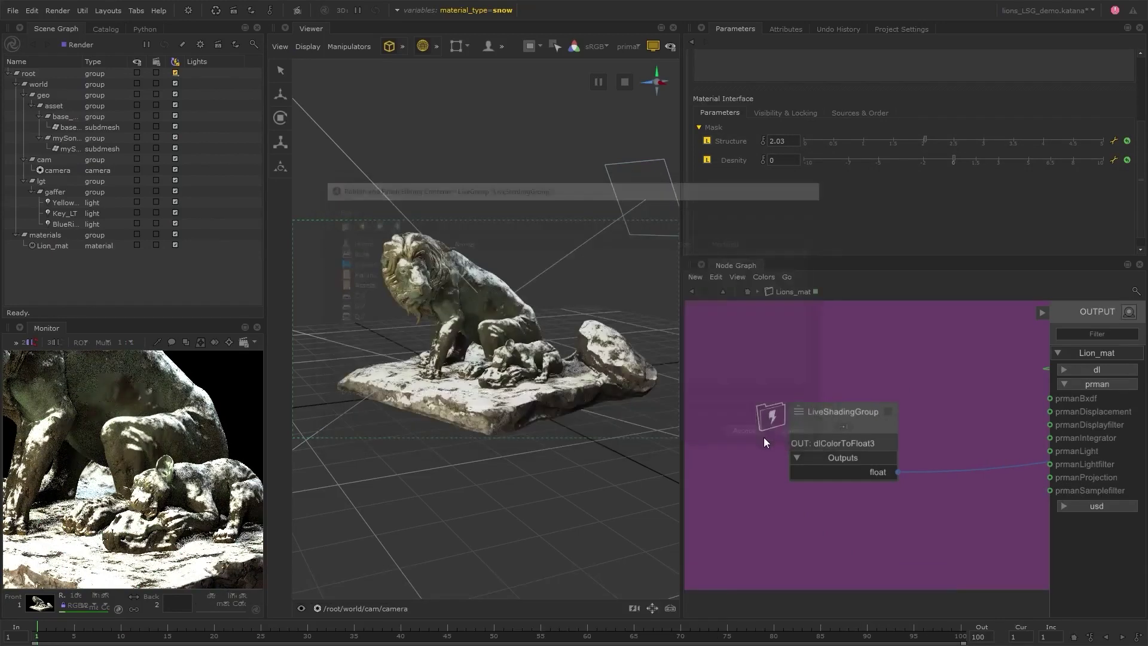
# Inspect the published LiveShadingGroup's locked node network and return to the Lions_mat network.
pyautogui.click(850, 425)
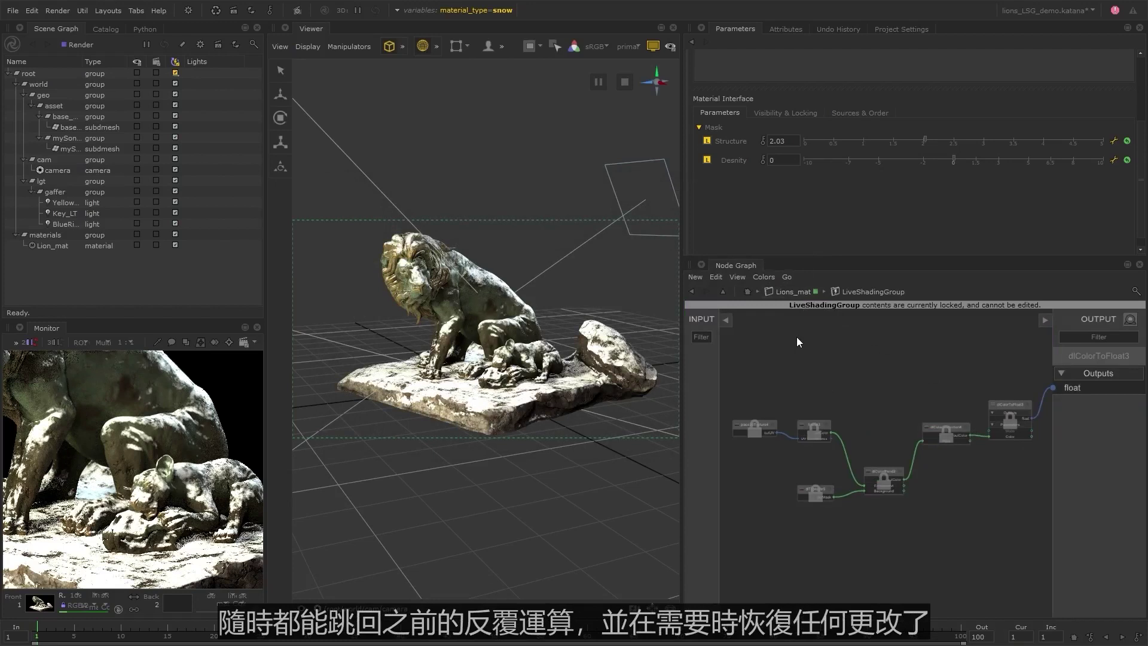
pyautogui.click(801, 293)
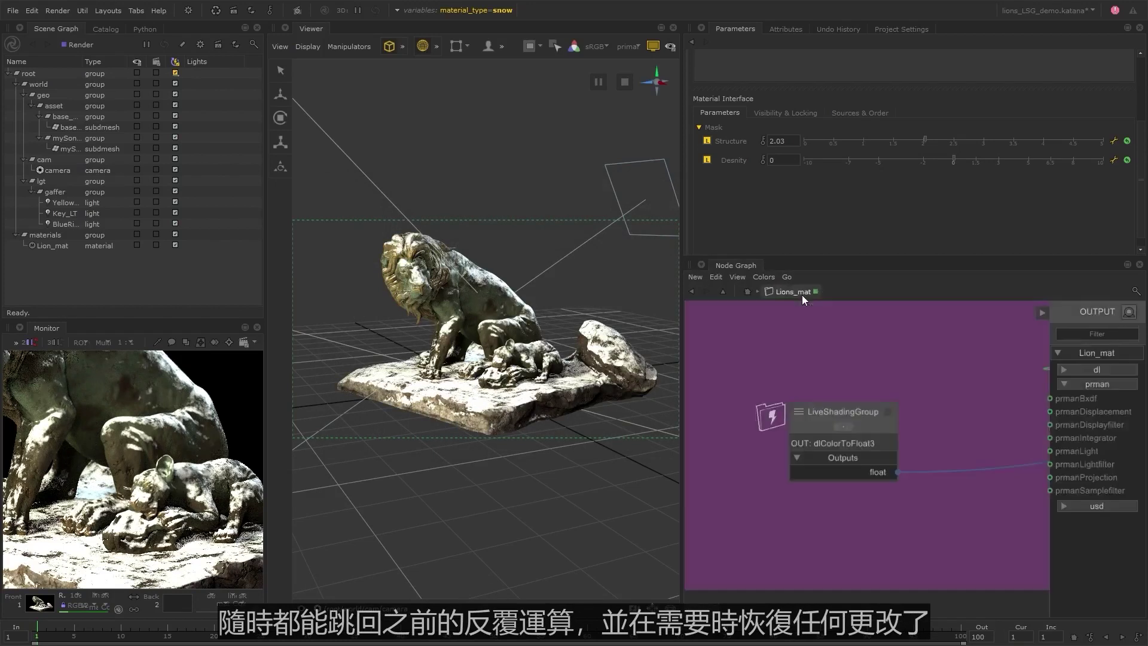
pyautogui.click(852, 392)
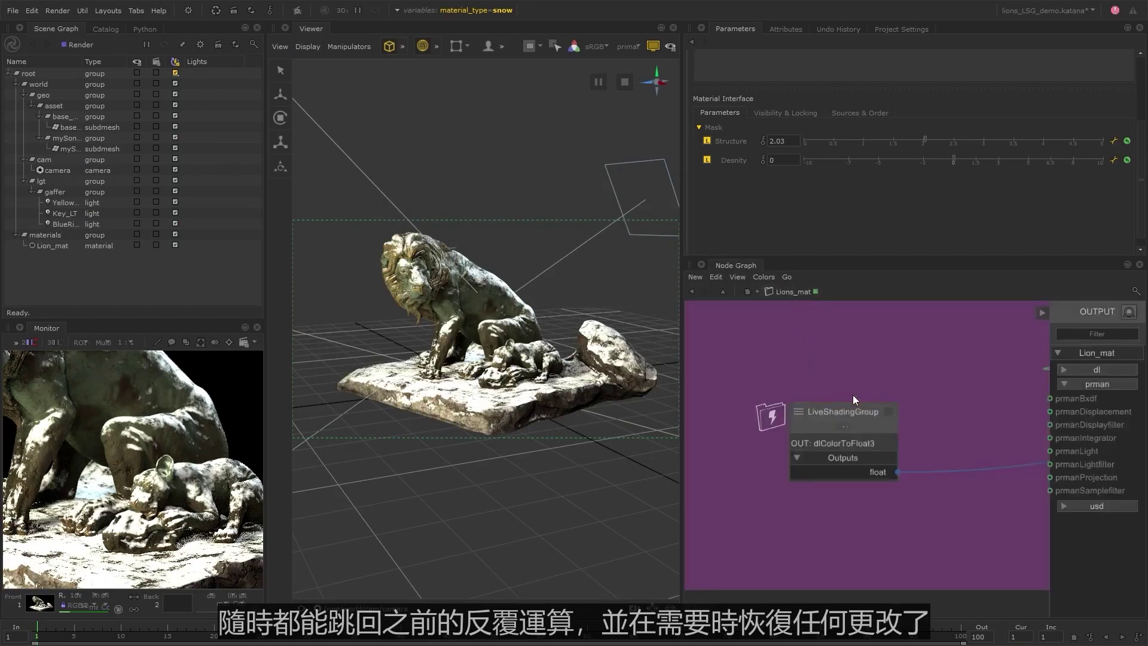
# Insert a NetworkMaterialEdit node between Lions_mat and Merge2, set its Material Location to Edit to /root/materials/Lion_mat, and enter its network.
pyautogui.click(747, 292)
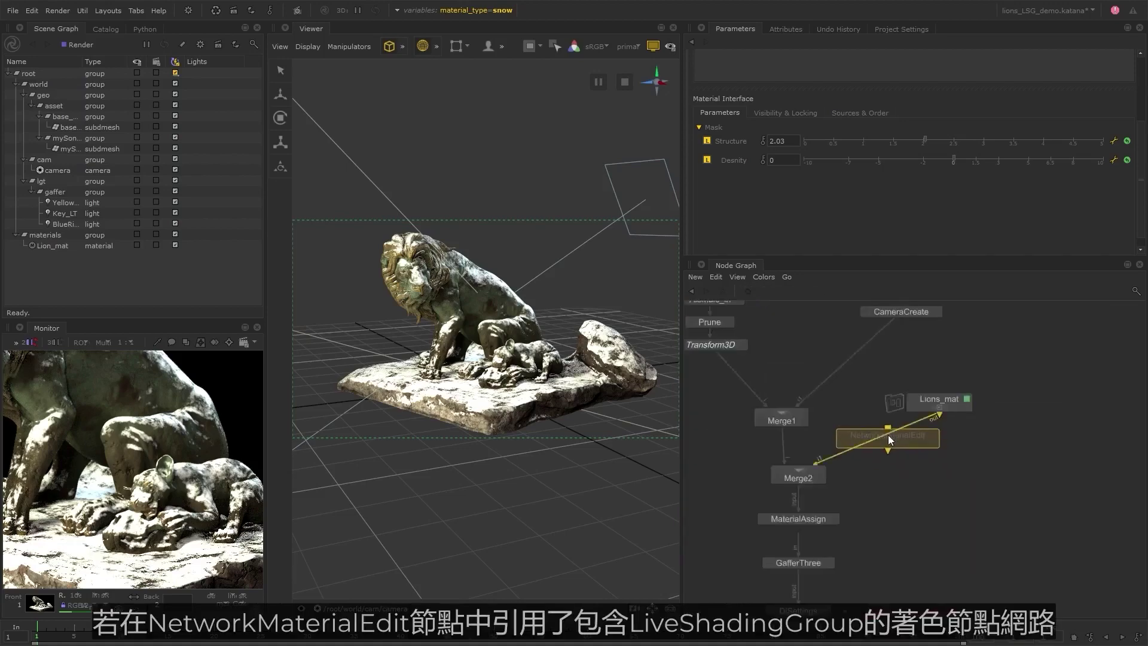
pyautogui.click(941, 437)
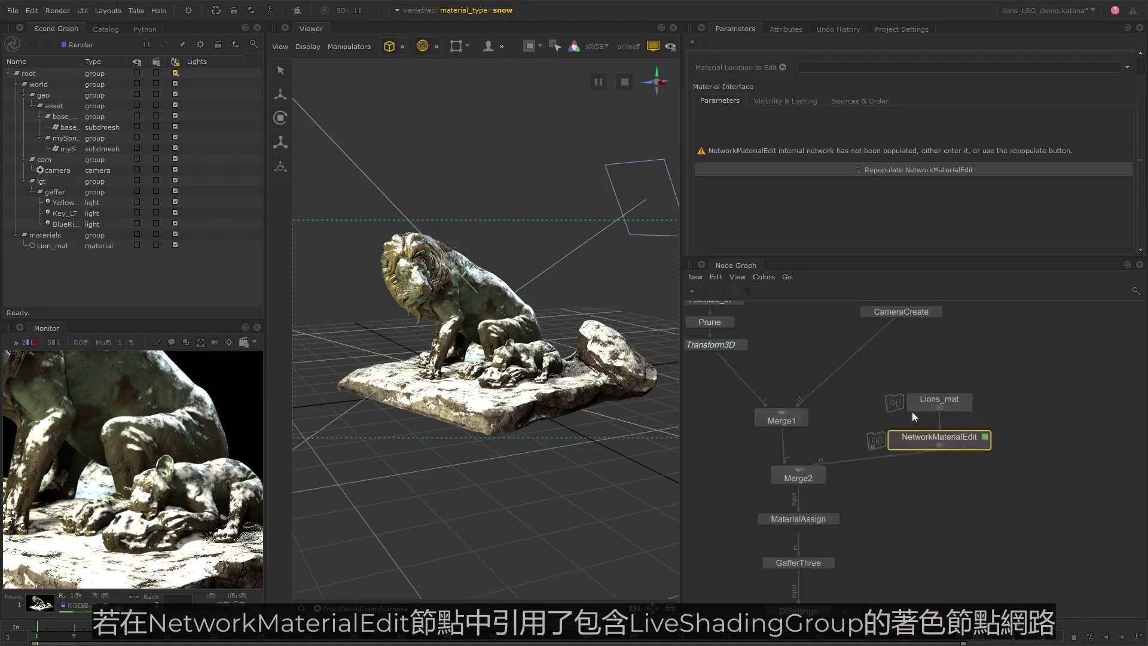
pyautogui.moveTo(53, 246); pyautogui.dragTo(892, 66)
pyautogui.doubleClick(941, 444)
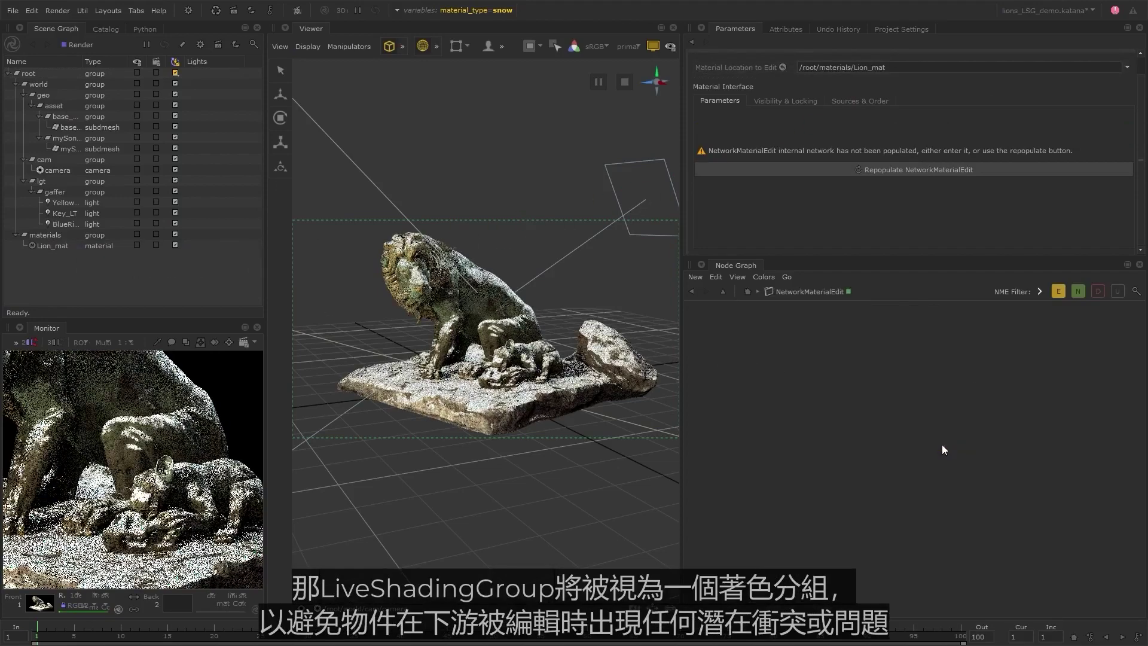
# Examine the LiveShadingGroup's node type and parameters inside the NetworkMaterialEdit network, and return to the main node graph.
pyautogui.scroll(10, 879, 468)
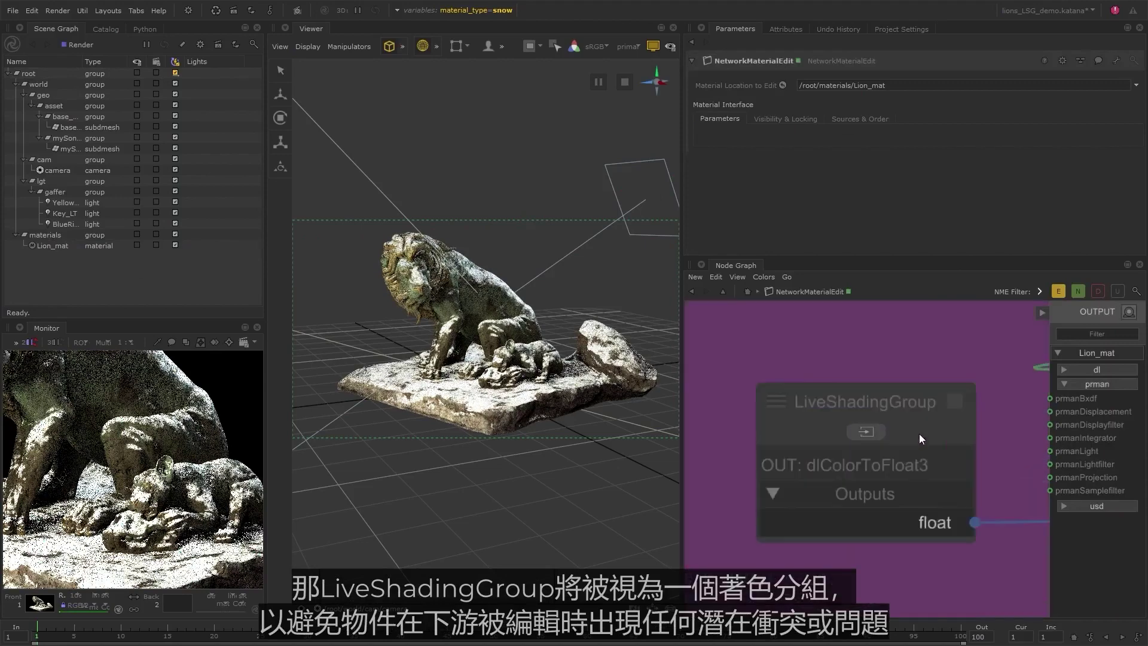
pyautogui.click(954, 401)
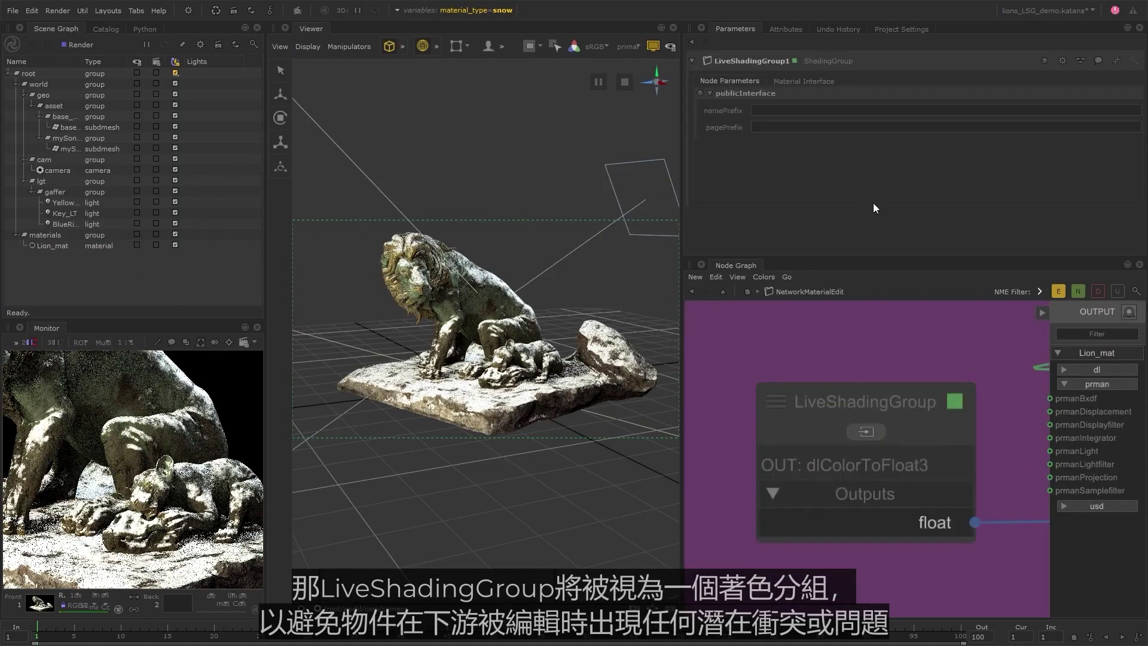
pyautogui.click(747, 292)
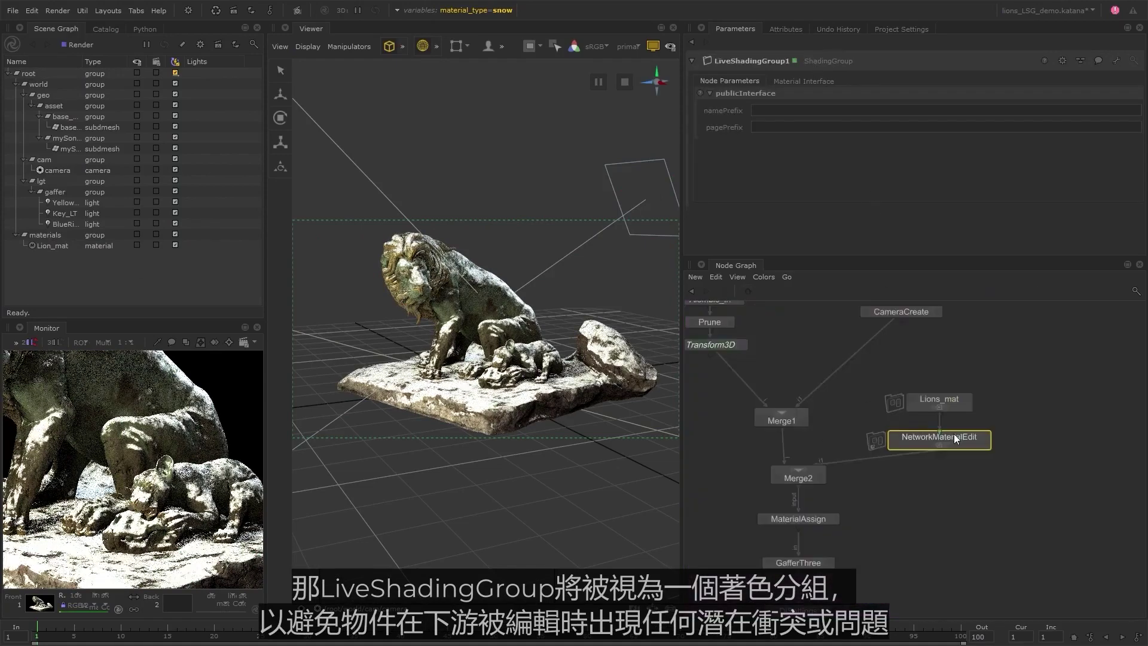
# In the Lions_mat network, group the Moss Material nodes into a shading group named Moss_Material.
pyautogui.moveTo(953, 432); pyautogui.dragTo(942, 407)
pyautogui.click(942, 407)
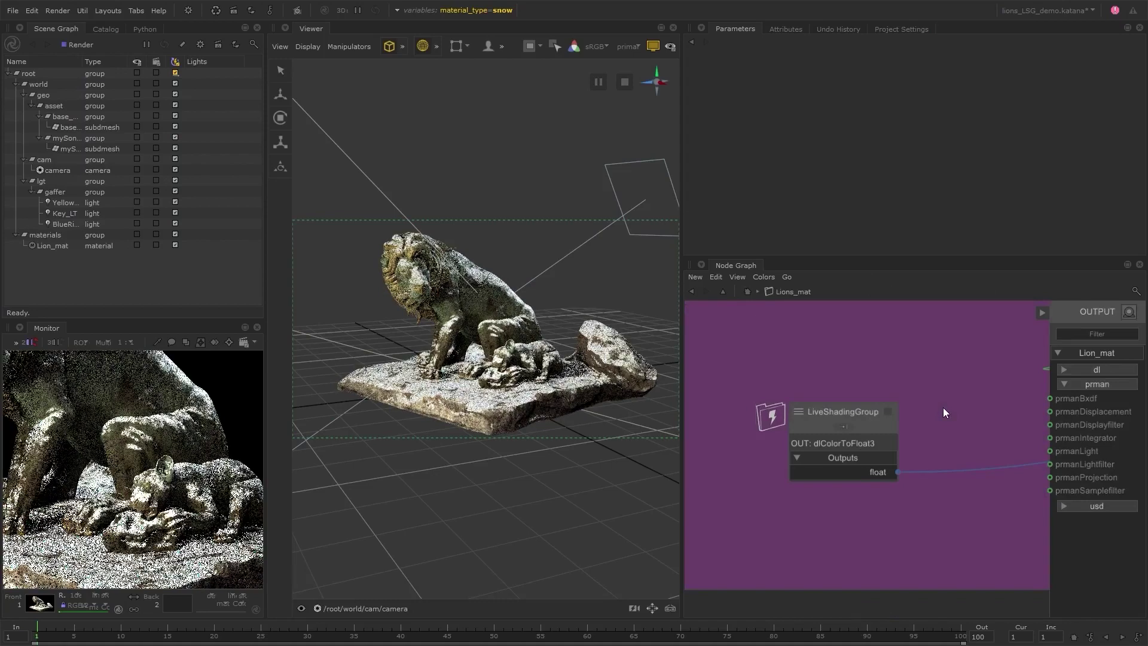
pyautogui.scroll(-5, 880, 433)
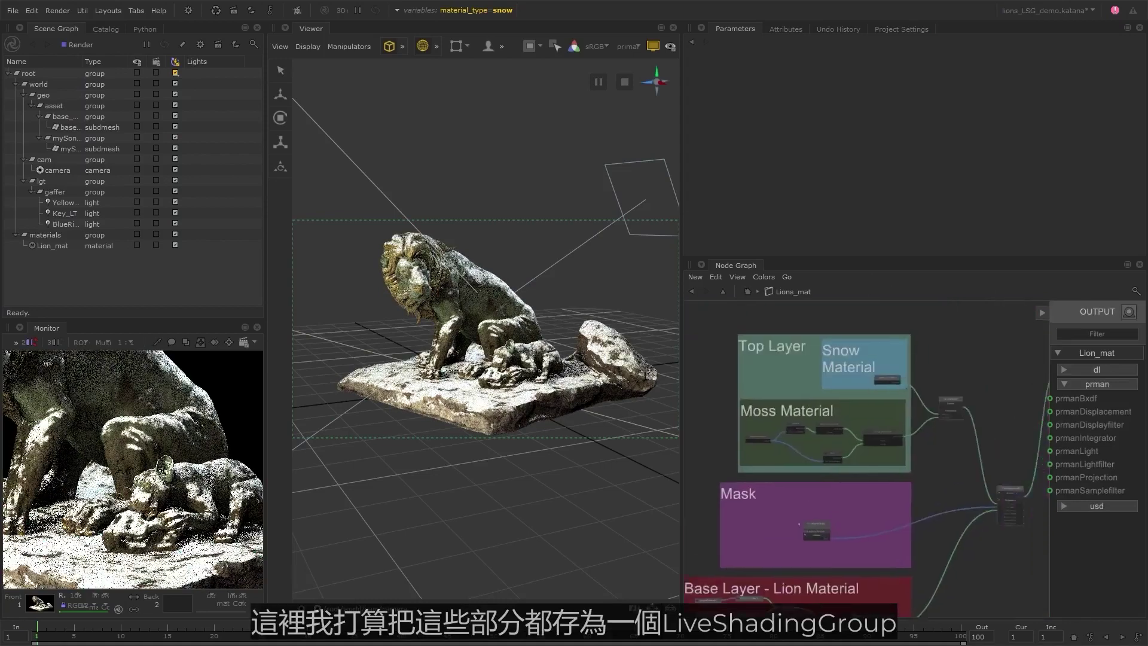
pyautogui.scroll(5, 767, 443)
pyautogui.moveTo(704, 421); pyautogui.dragTo(957, 498)
pyautogui.hotkey('ctrl', 'g')
pyautogui.moveTo(821, 455); pyautogui.dragTo(830, 440)
pyautogui.scroll(5, 830, 440)
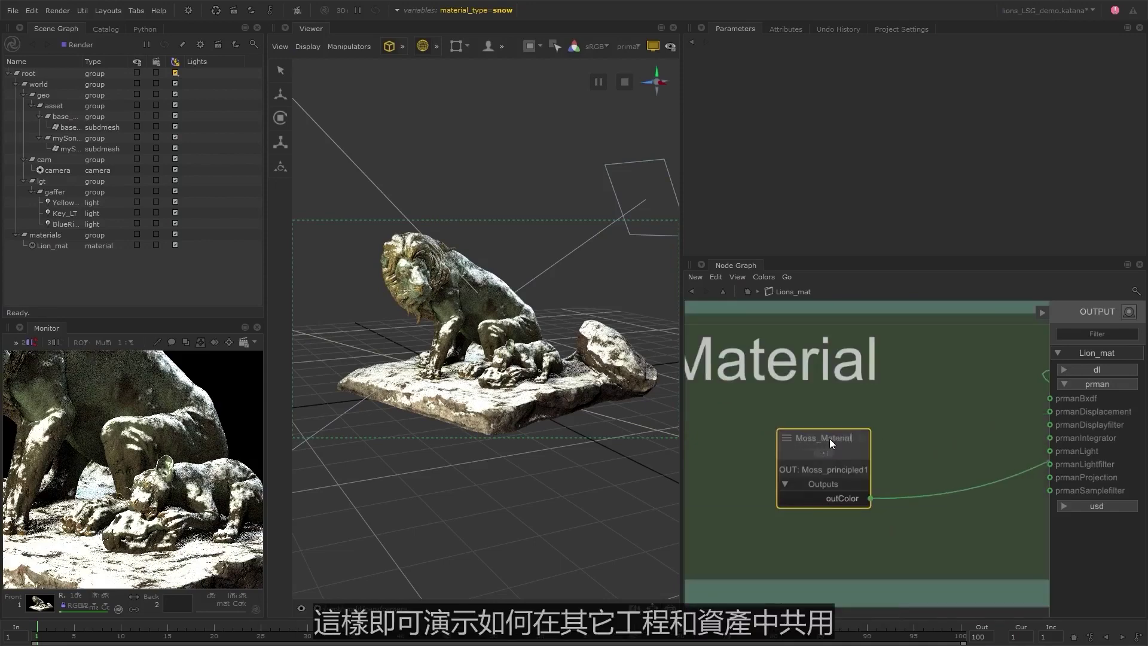
# Convert the Moss_Material group to a LiveShadingGroup, publish it as moss_material in the livegroups folder, and finish editing its contents.
pyautogui.rightClick(830, 439)
pyautogui.click(894, 587)
pyautogui.rightClick(844, 467)
pyautogui.click(923, 399)
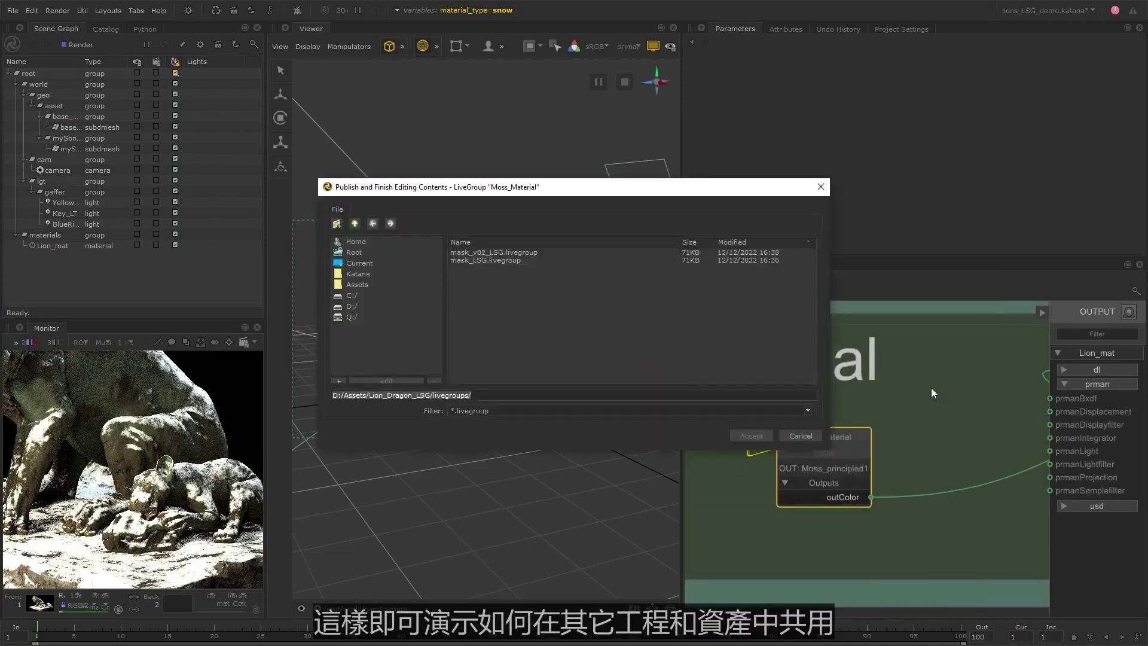
pyautogui.write('Moss_Material')
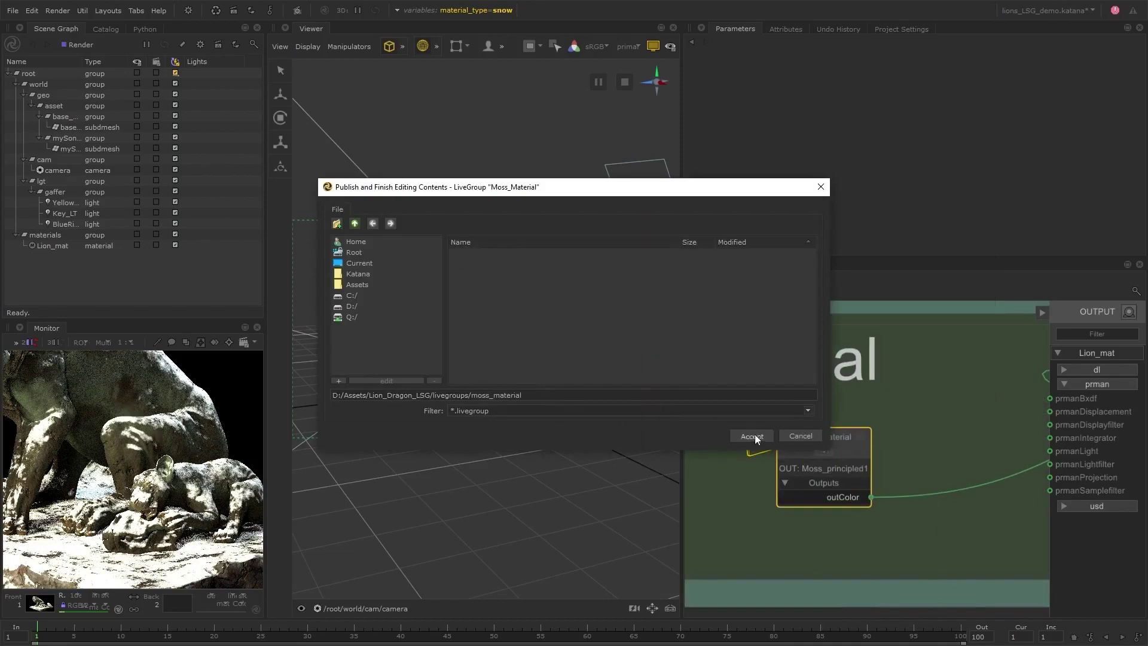
pyautogui.click(752, 435)
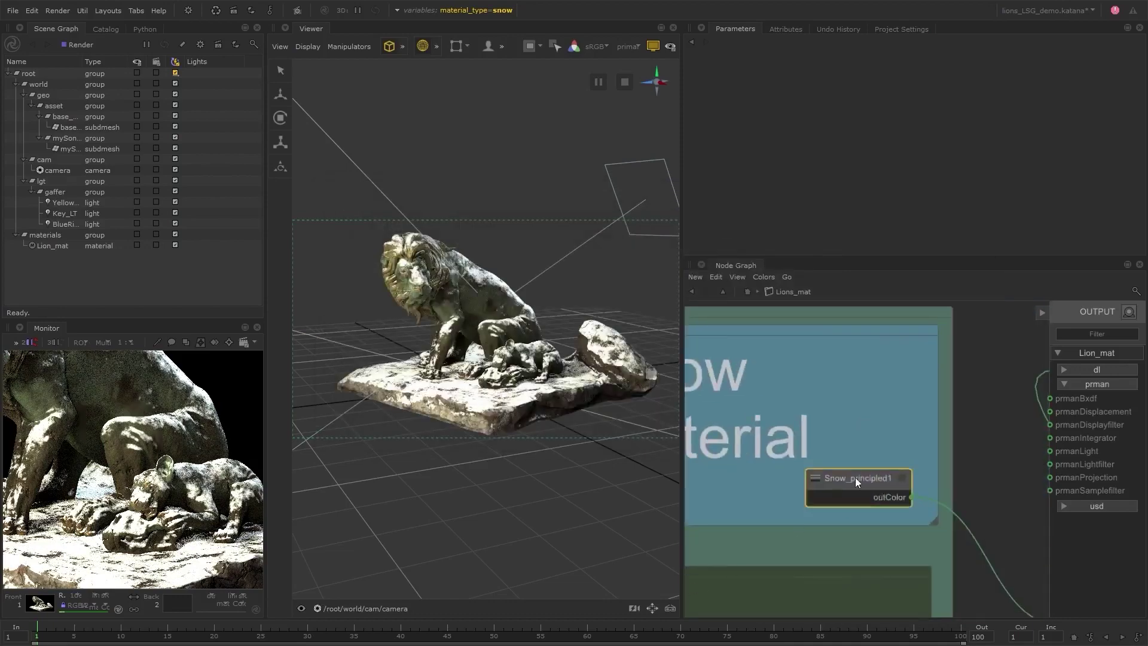
# Turn the Snow_principled1 node into a LiveShadingGroup, publish it as snow_material.livegroup, and finish editing its contents.
pyautogui.rightClick(855, 477)
pyautogui.click(896, 436)
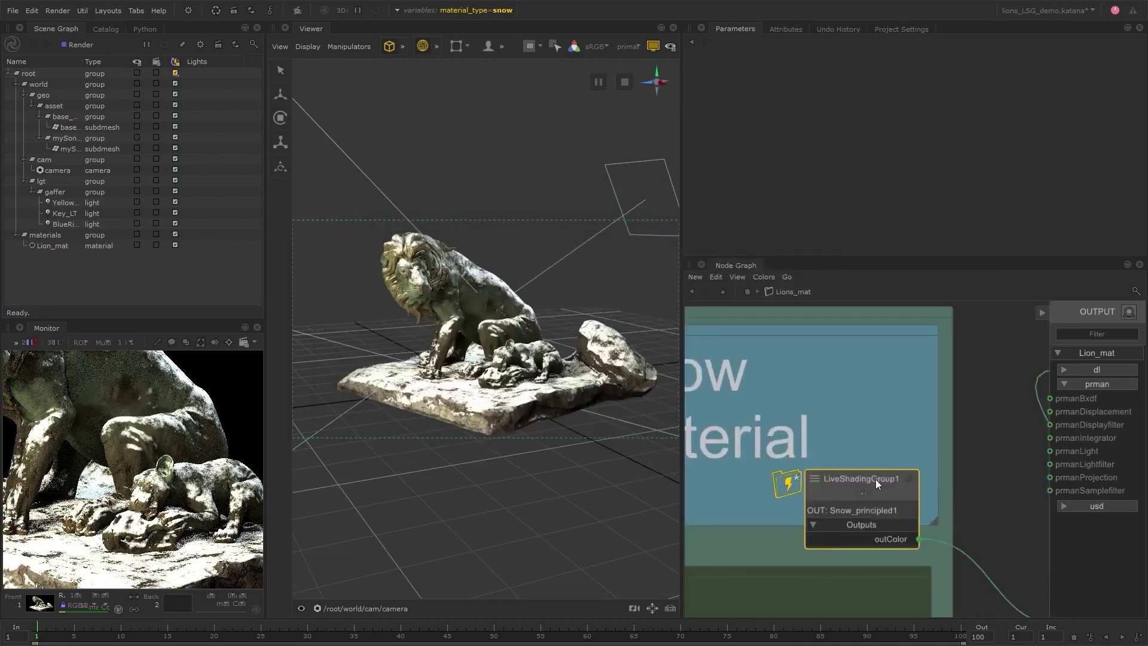
pyautogui.rightClick(883, 439)
pyautogui.click(948, 388)
pyautogui.click(492, 253)
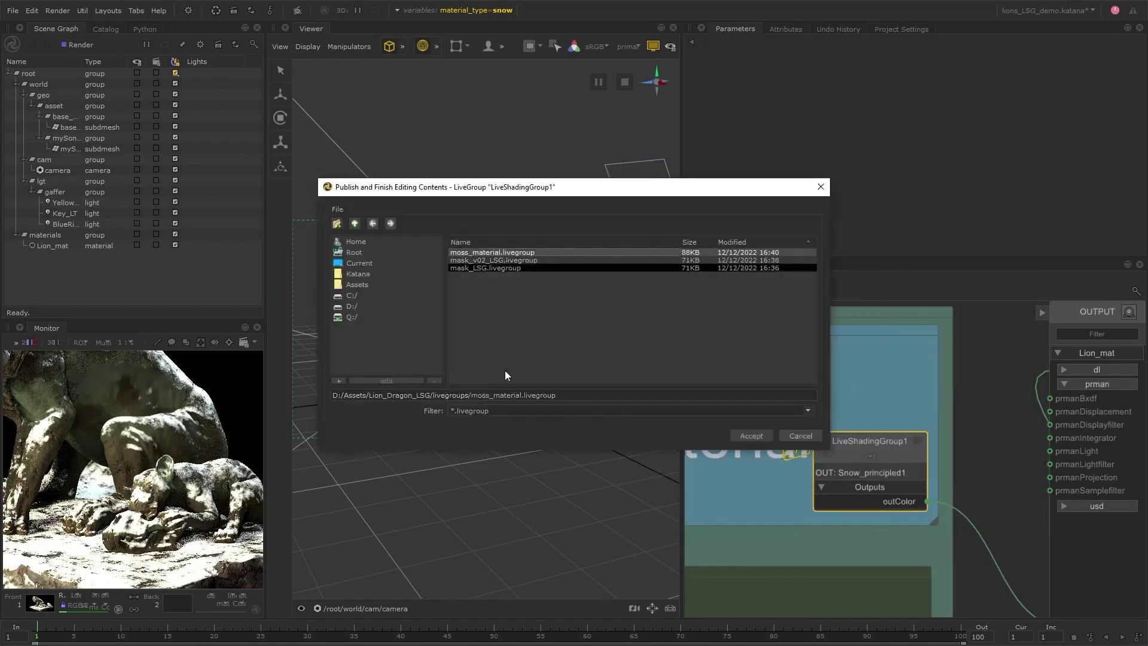
pyautogui.moveTo(488, 396); pyautogui.dragTo(472, 395)
pyautogui.write('snow')
pyautogui.click(753, 438)
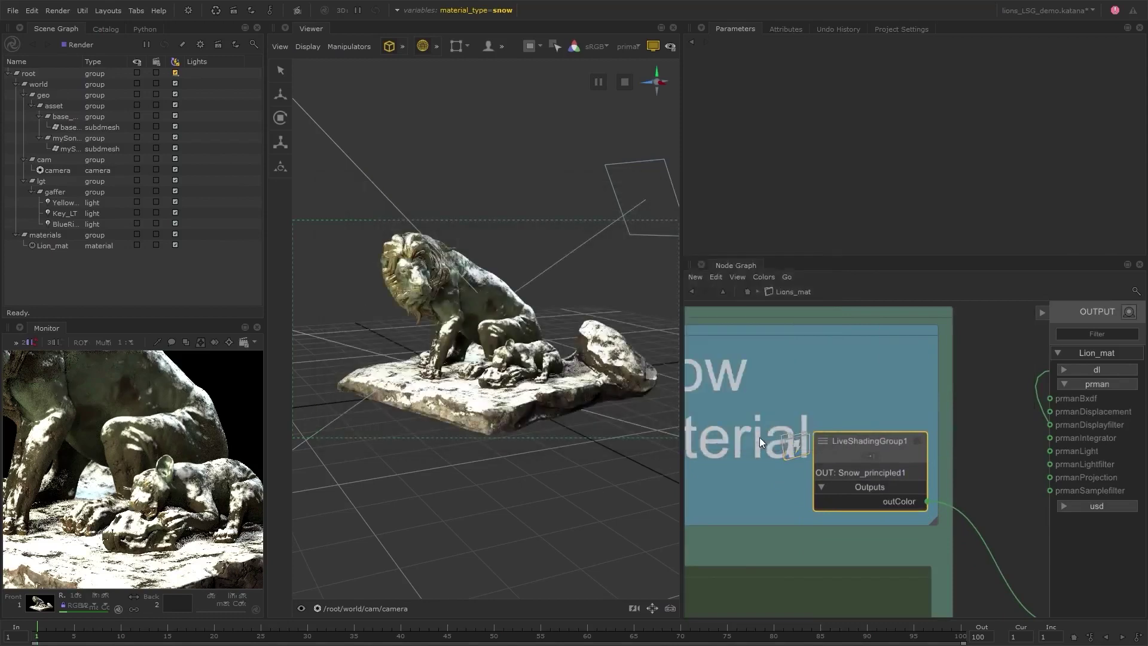
pyautogui.click(760, 437)
pyautogui.scroll(-3, 853, 480)
pyautogui.scroll(-4, 845, 514)
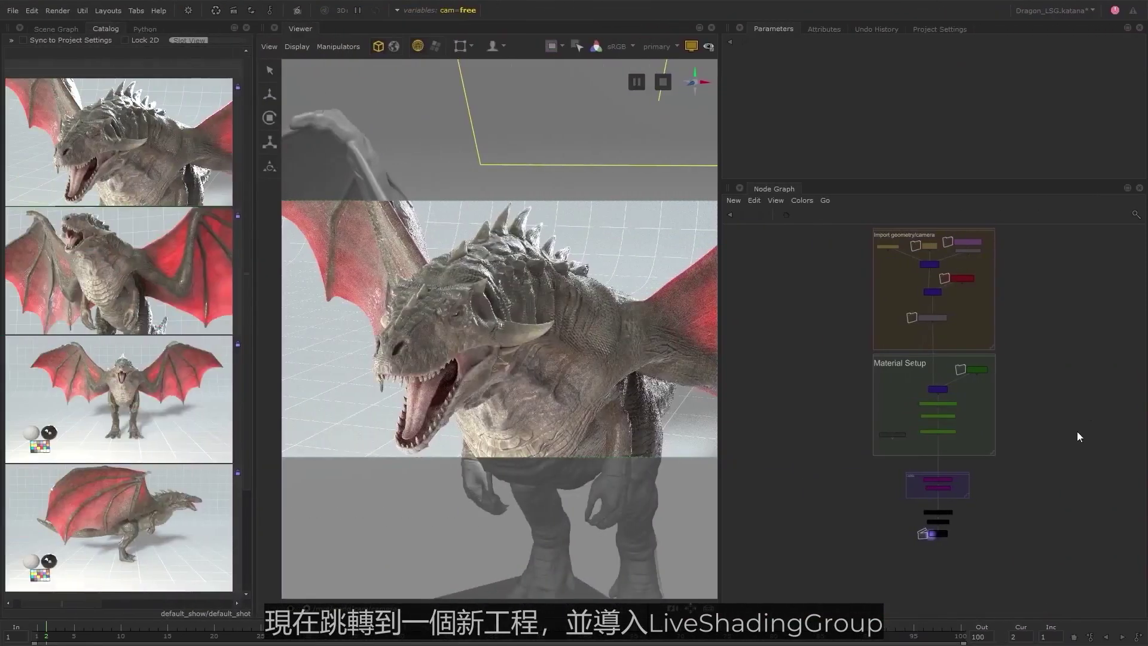
# Switch to the Dragon_LSG.katana project and enter the NMC_Dragon network inside the Materials group.
pyautogui.scroll(8, 981, 365)
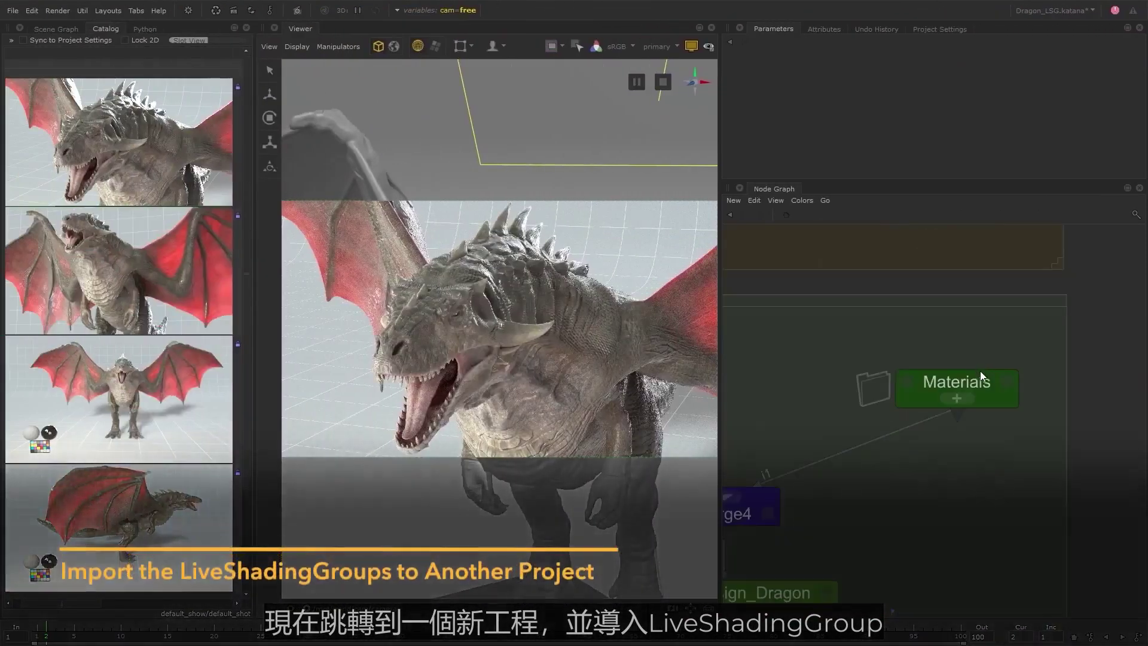
pyautogui.click(959, 391)
pyautogui.click(970, 354)
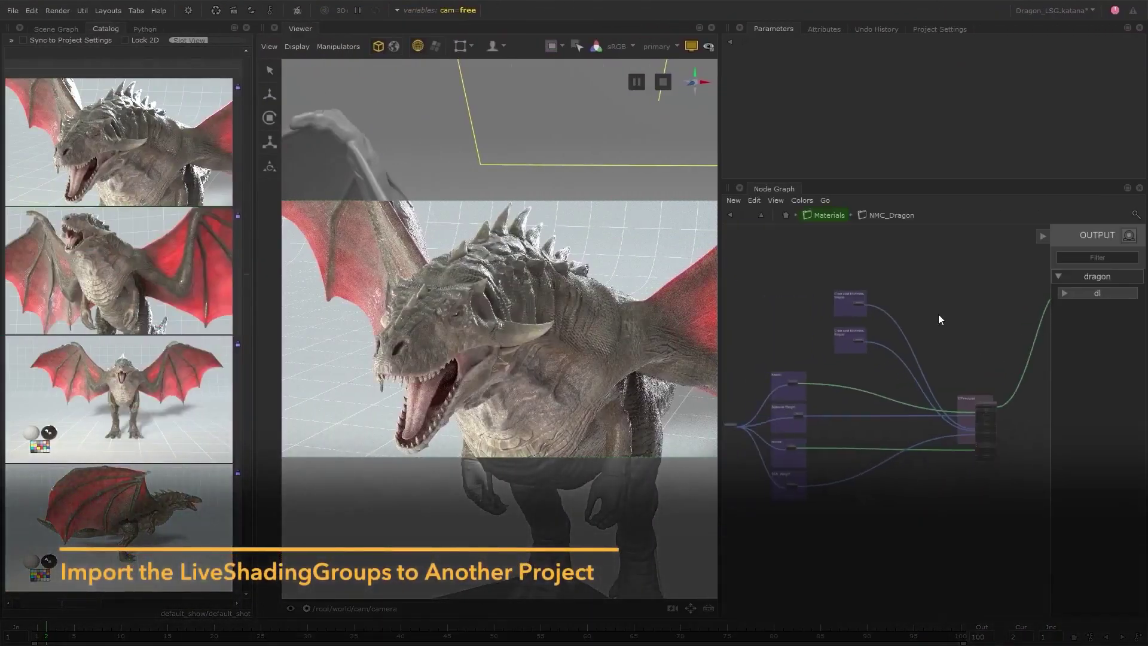
pyautogui.scroll(-2, 877, 410)
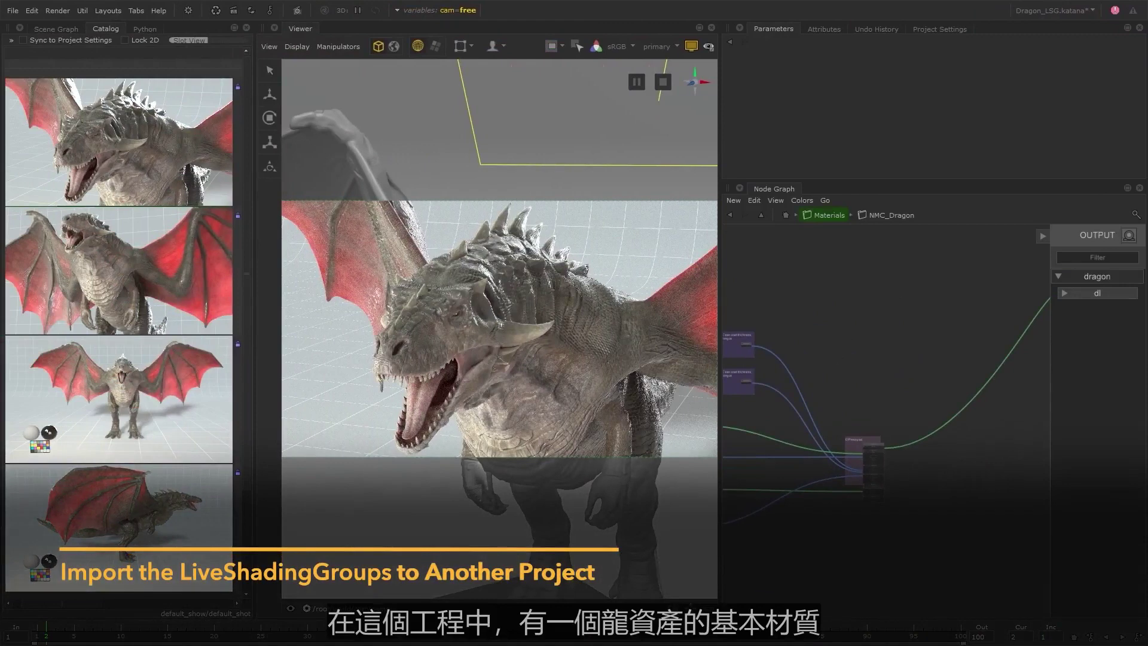
# Add a LiveShadingGroup node in an empty area of the NMC_Dragon network.
pyautogui.scroll(6, 855, 329)
pyautogui.press('Tab')
pyautogui.write('LiveShadingGroup')
pyautogui.press('Return')
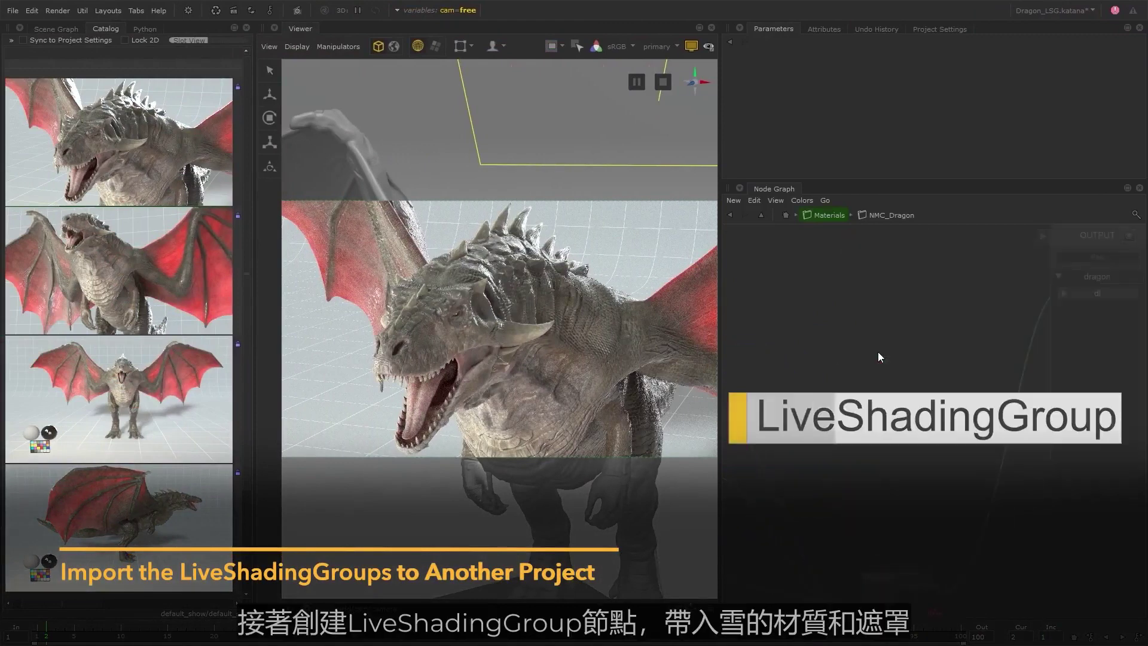
pyautogui.click(868, 374)
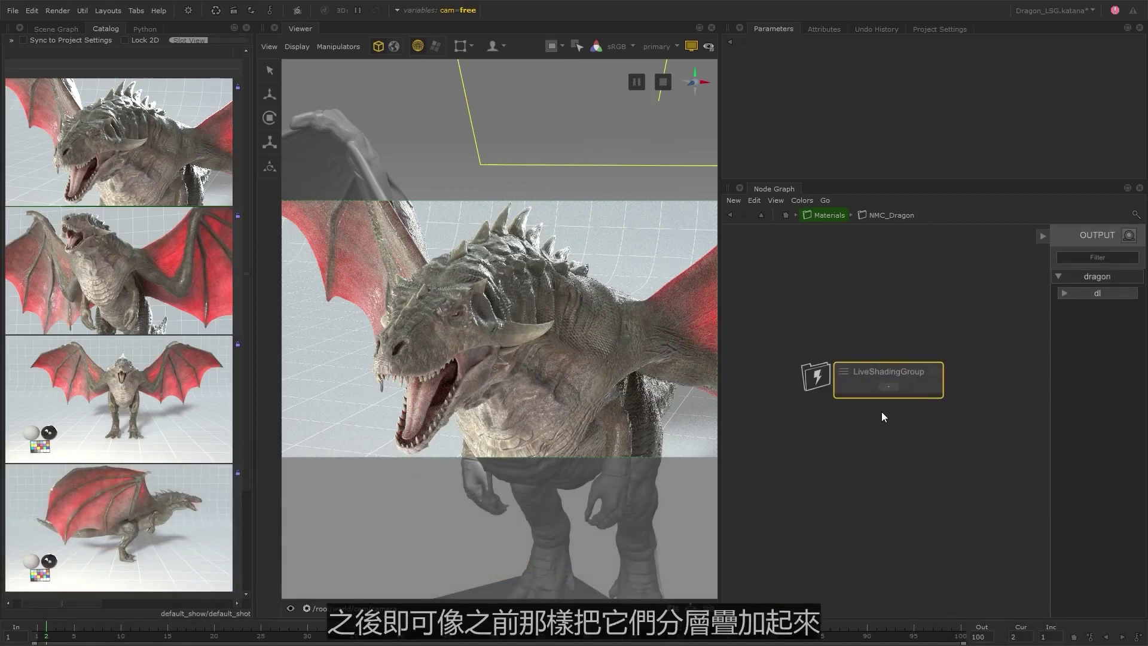
pyautogui.moveTo(908, 379); pyautogui.dragTo(897, 361)
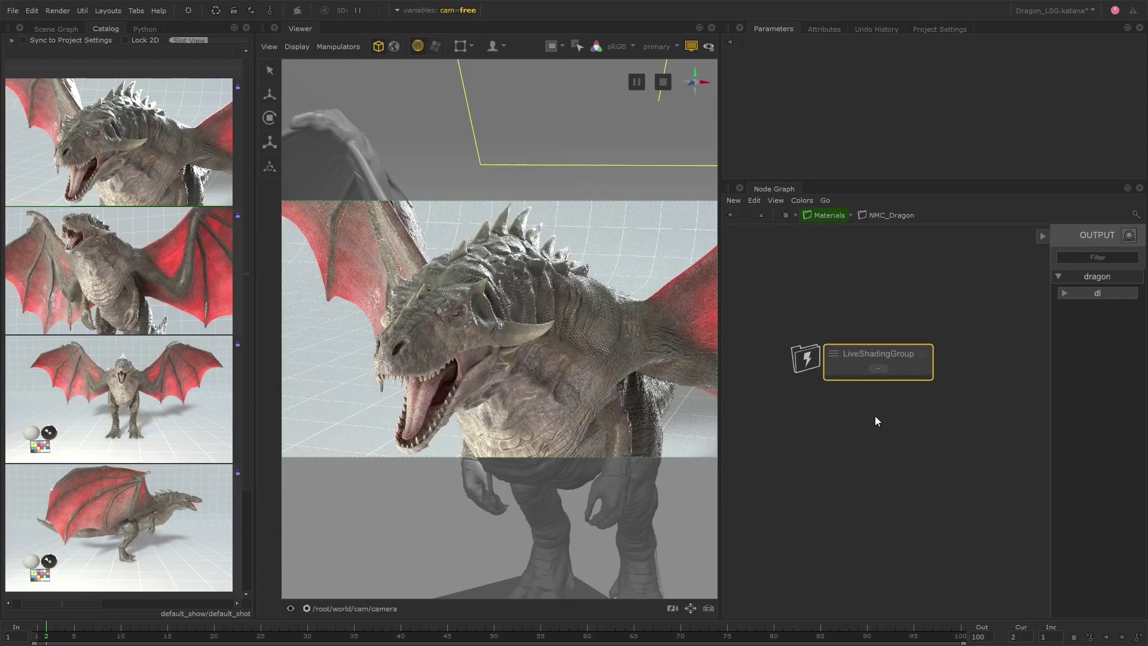
# Load snow_material.livegroup from the livegroups folder into the new LiveShadingGroup and move the node up.
pyautogui.click(922, 354)
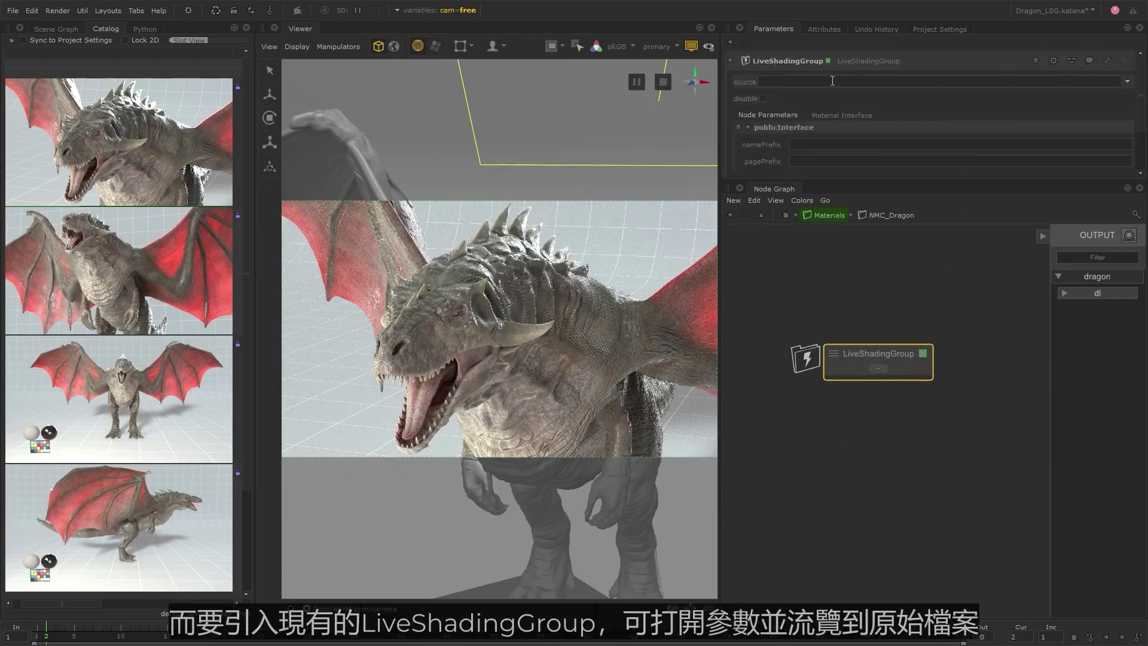
pyautogui.click(1138, 89)
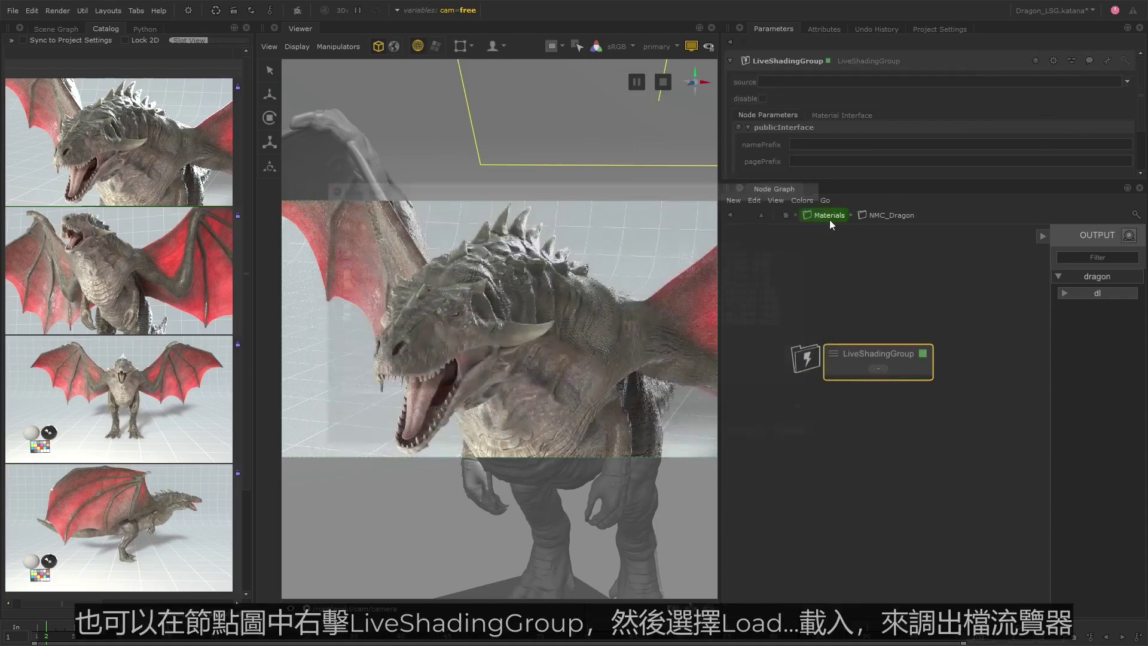
pyautogui.rightClick(898, 354)
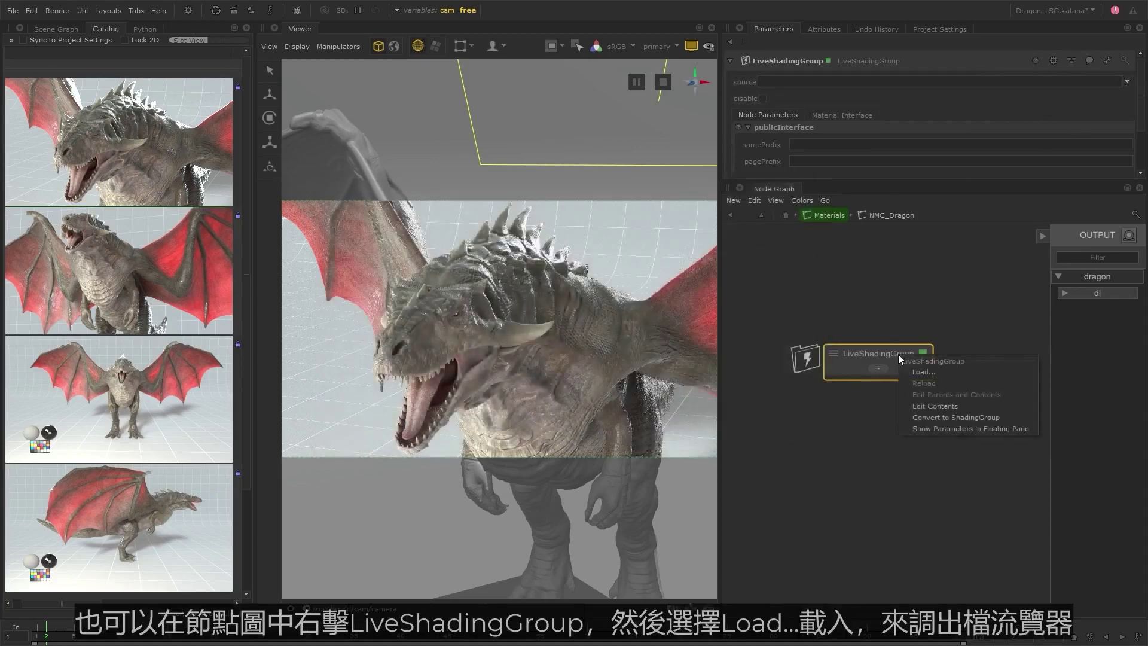
pyautogui.click(942, 373)
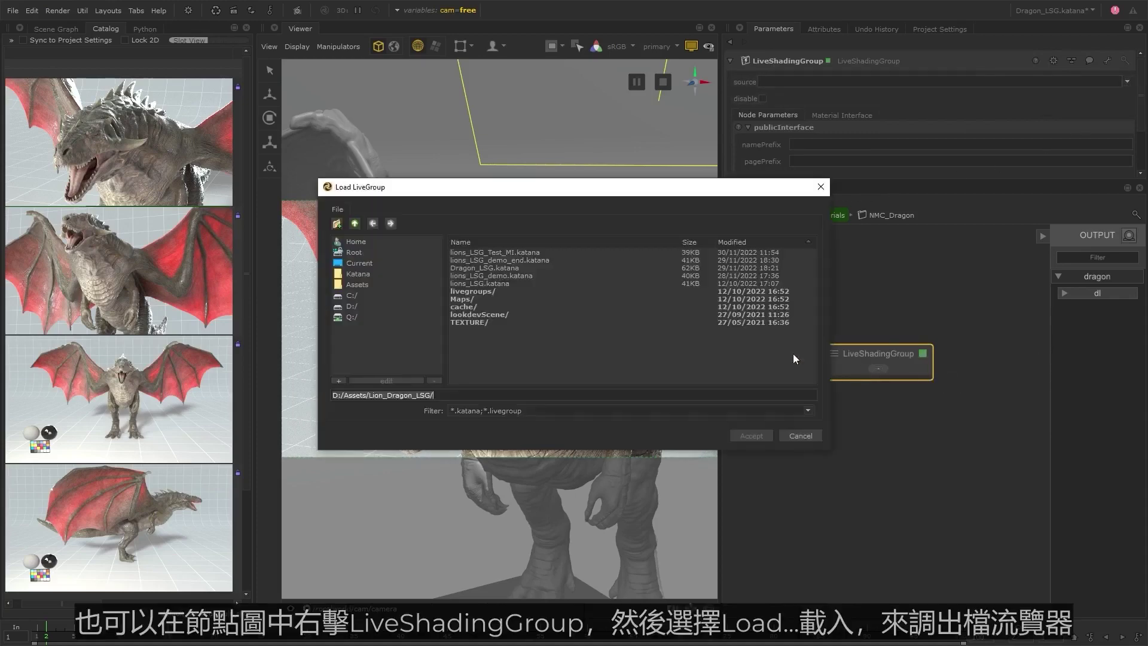
pyautogui.click(496, 291)
pyautogui.doubleClick(496, 292)
pyautogui.click(525, 252)
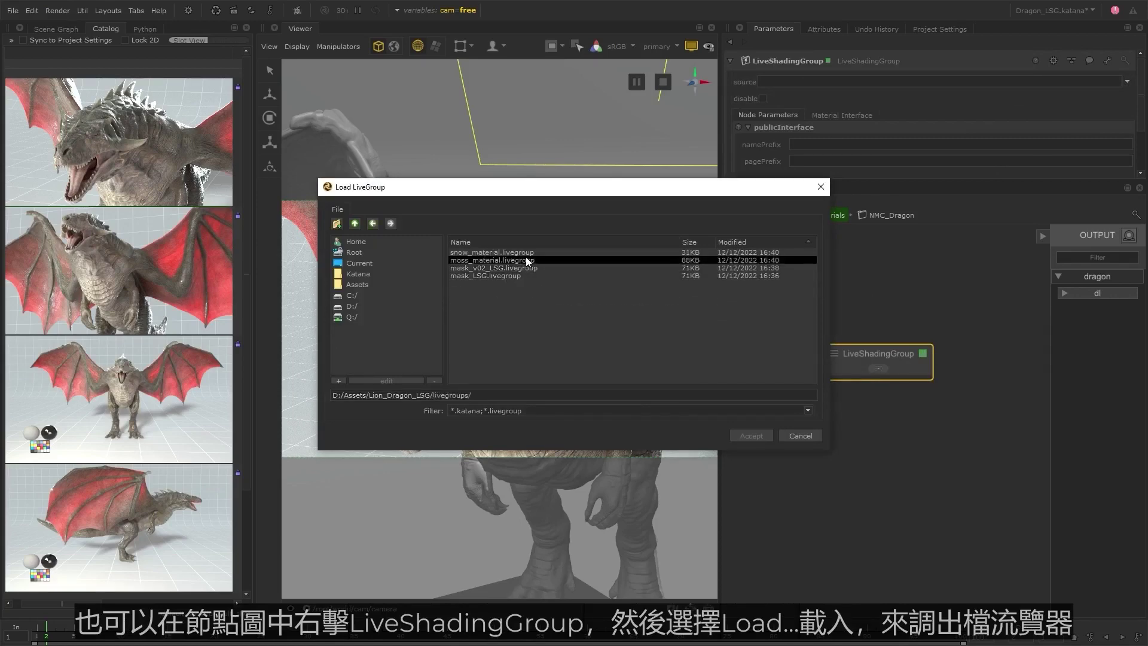
pyautogui.click(767, 435)
pyautogui.moveTo(897, 348); pyautogui.dragTo(881, 274)
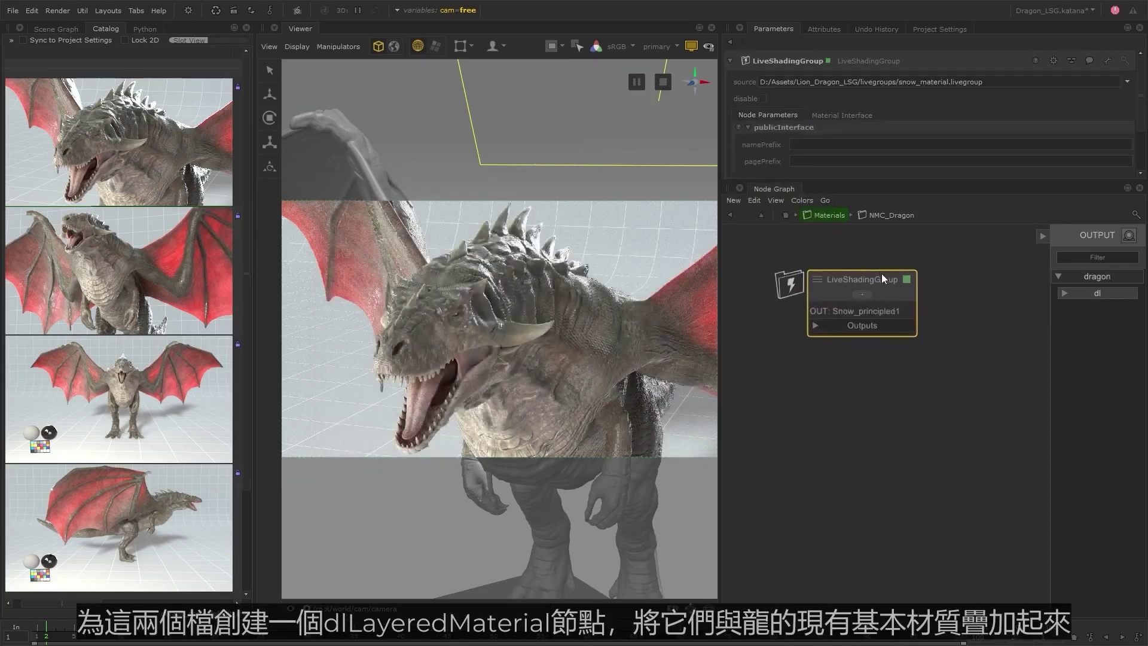
# Add a second LiveShadingGroup below the snow one and set its source to mask_LSG.livegroup.
pyautogui.press('Tab')
pyautogui.write('live')
pyautogui.press('Return')
pyautogui.click(809, 385)
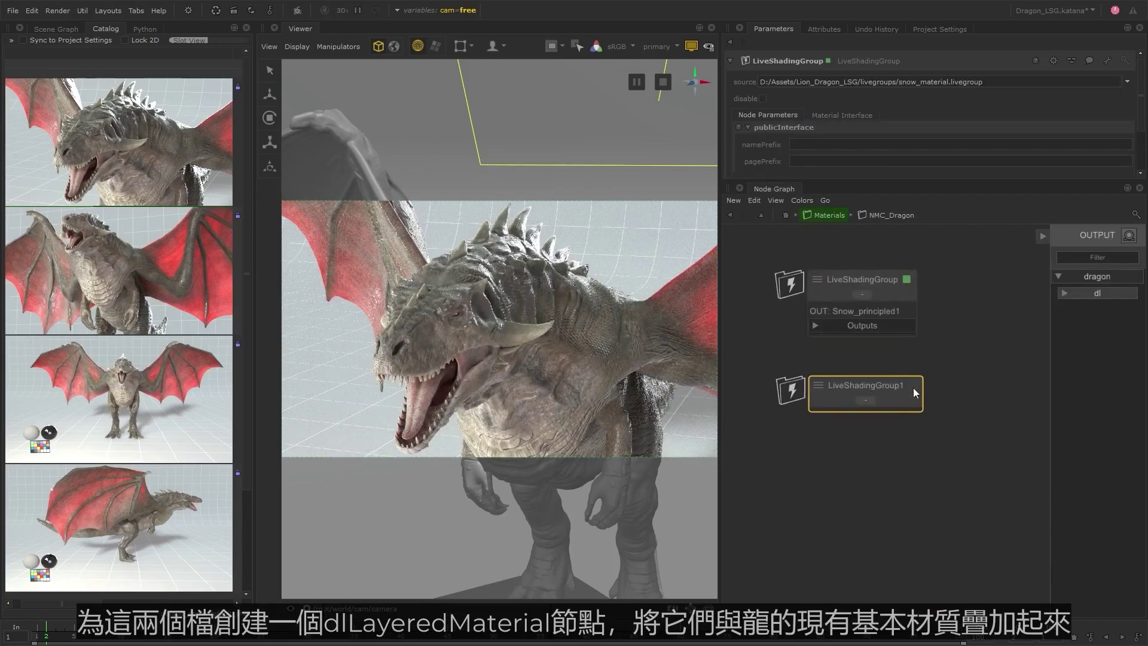
pyautogui.click(912, 385)
pyautogui.click(1128, 82)
pyautogui.click(1058, 94)
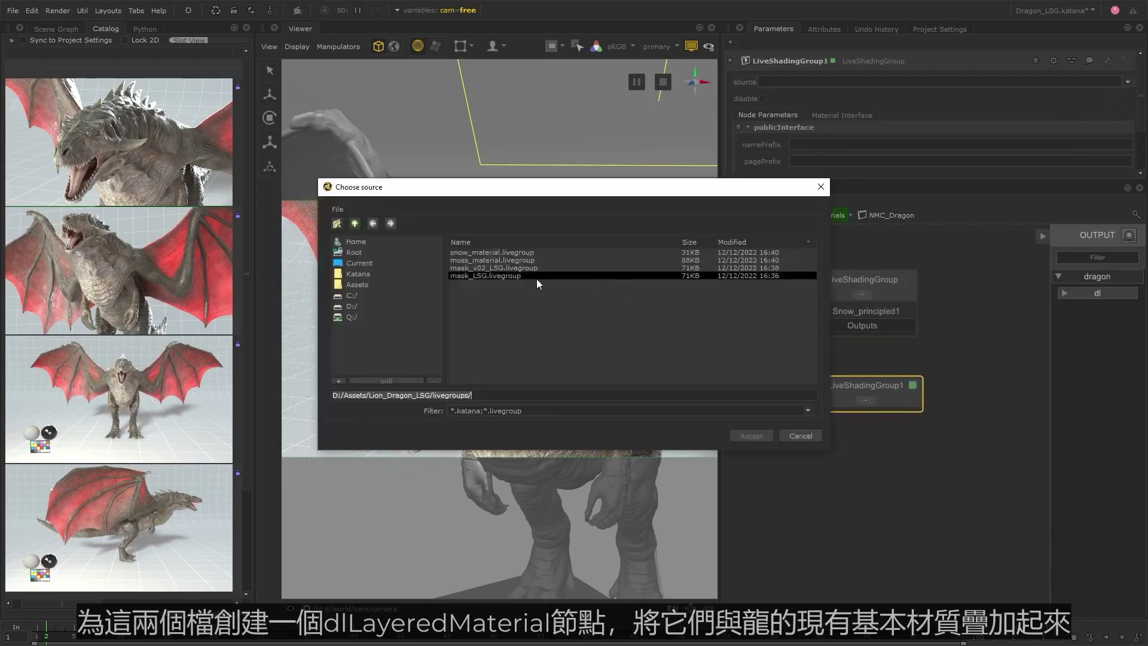
pyautogui.click(525, 275)
pyautogui.press('Return')
# Add a dlLayeredMaterial node beside the dragon's dlPrincipled shader and connect the snow LiveShadingGroup's output to its Top Layer.
pyautogui.press('Tab')
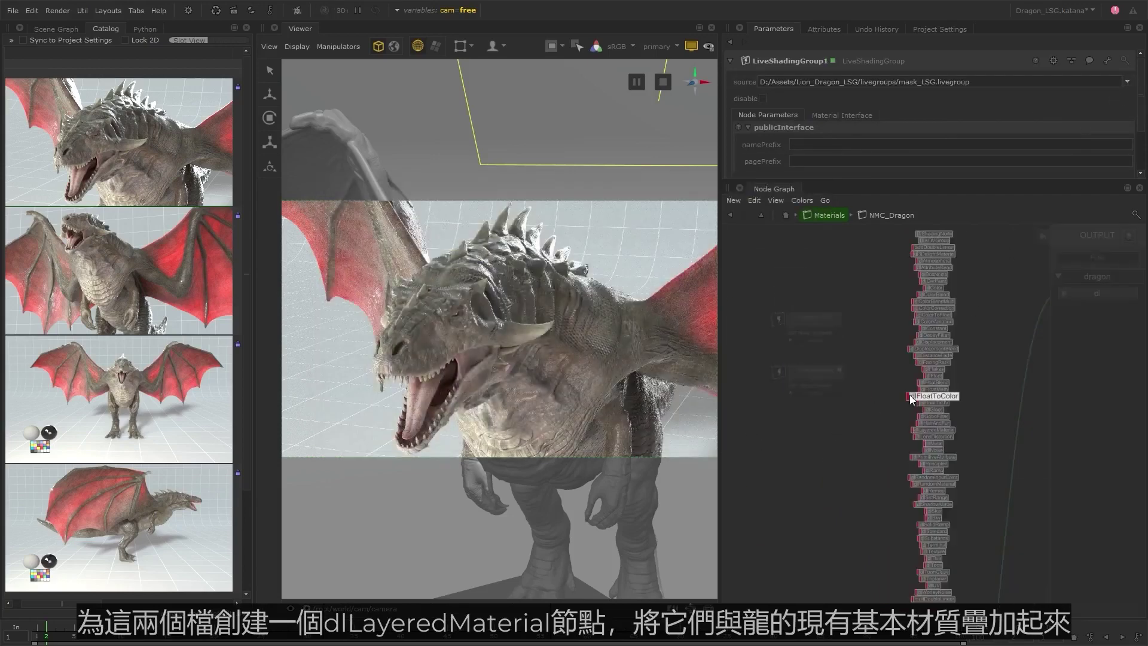
pyautogui.write('dlL')
pyautogui.press('Return')
pyautogui.moveTo(939, 476); pyautogui.dragTo(925, 304, button='middle')
pyautogui.moveTo(923, 303); pyautogui.dragTo(974, 450)
pyautogui.click(952, 417)
pyautogui.scroll(5, 944, 430)
pyautogui.click(937, 447)
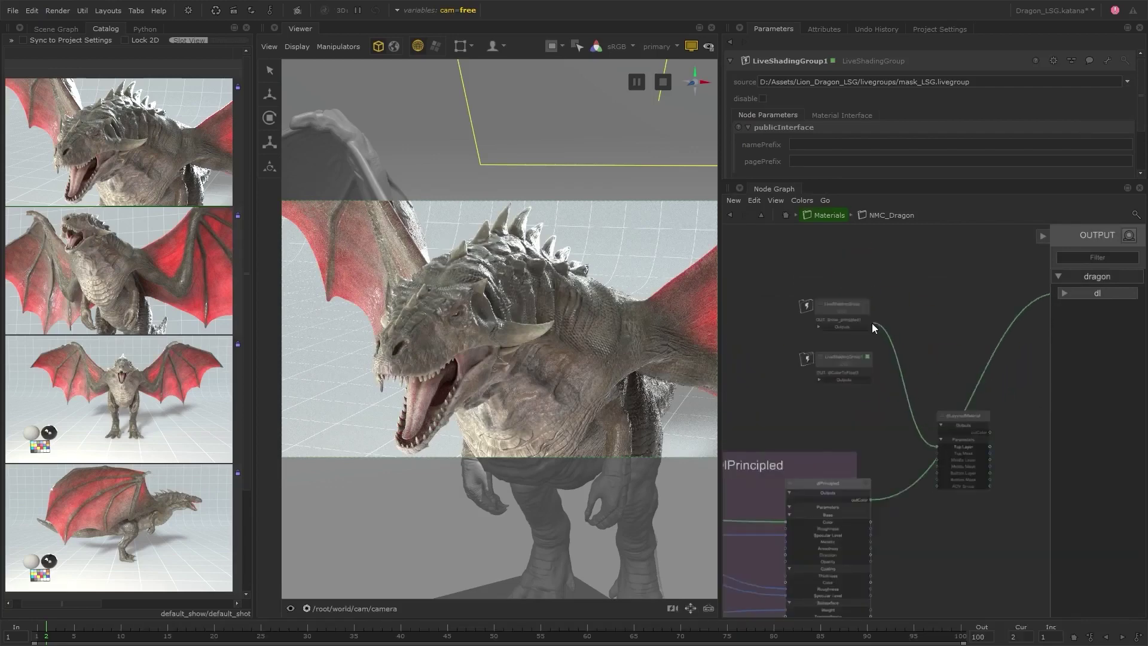
# Connect the mask group's float output to Top Mask, dlPrincipled's outColor to Middle Layer, and the dlLayeredMaterial's outColor to the dragon's dl output.
pyautogui.click(870, 333)
pyautogui.click(937, 453)
pyautogui.click(872, 387)
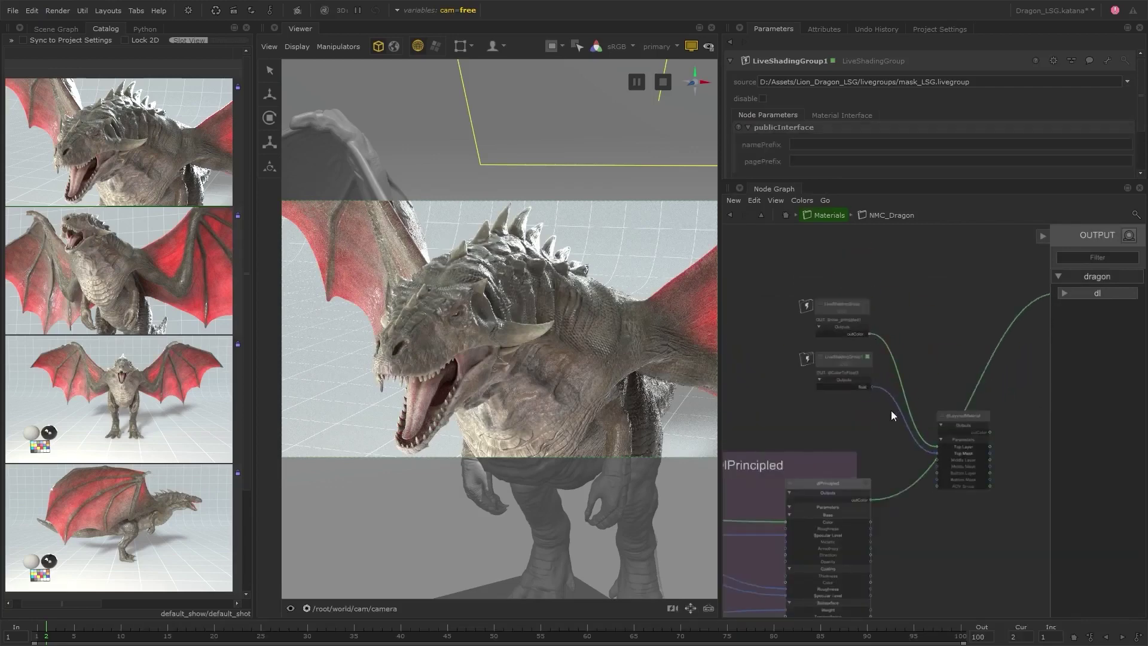
pyautogui.click(936, 459)
pyautogui.click(870, 499)
pyautogui.click(990, 431)
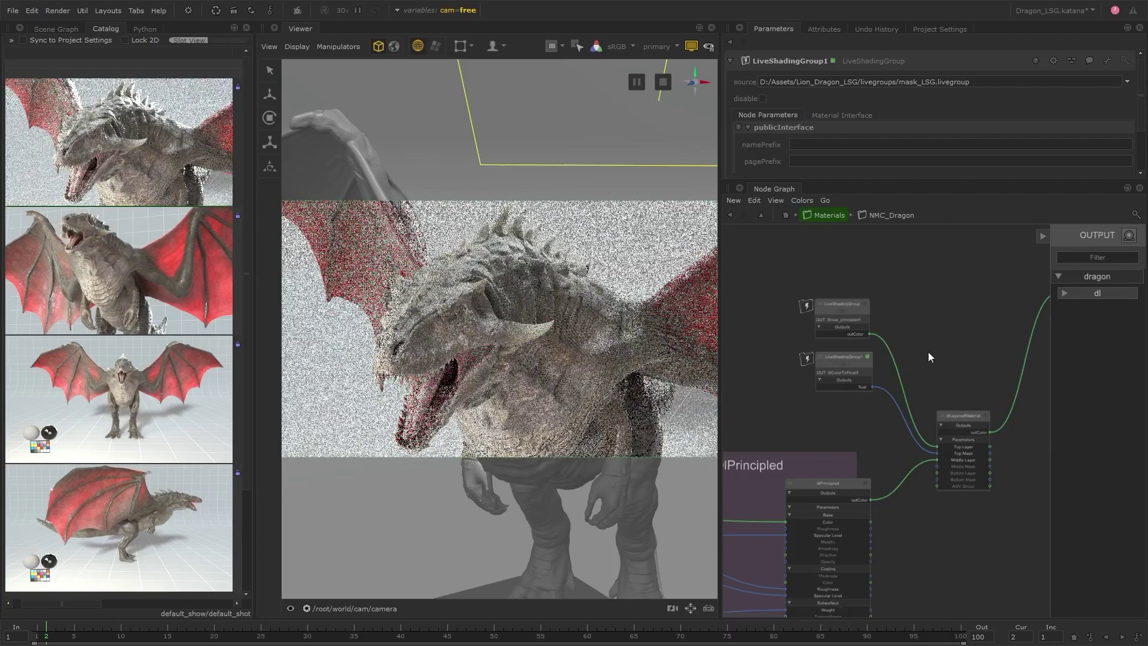
# Enter LiveShadingGroup1, widen the node graph area and frame its locked mask nodes for inspection.
pyautogui.scroll(3, 831, 321)
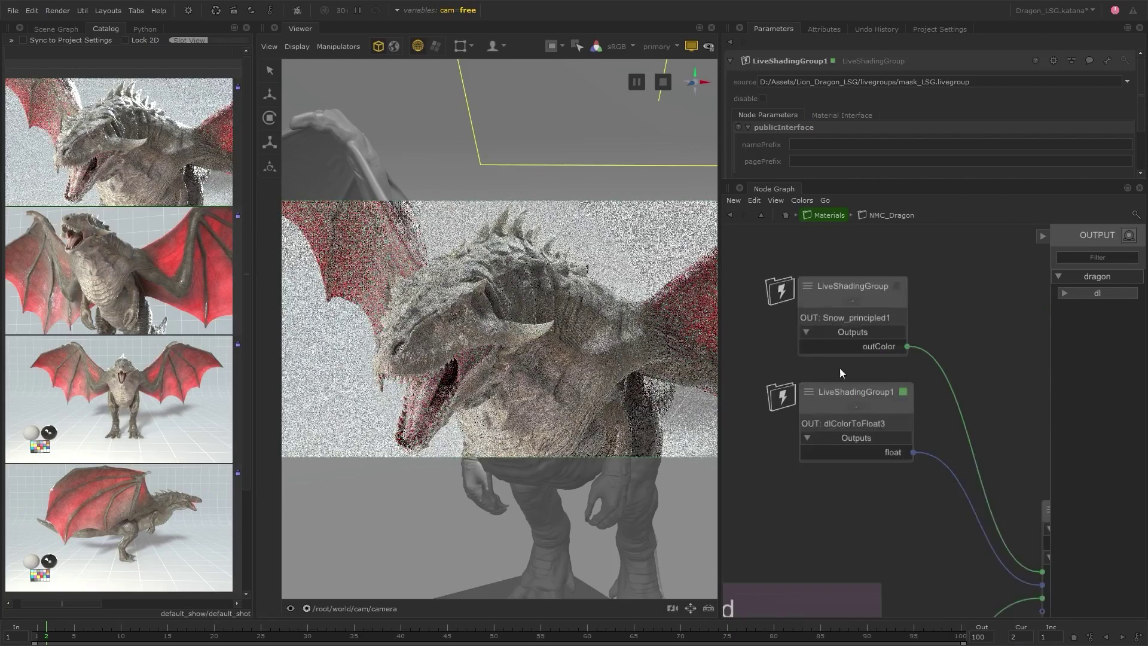
pyautogui.doubleClick(857, 405)
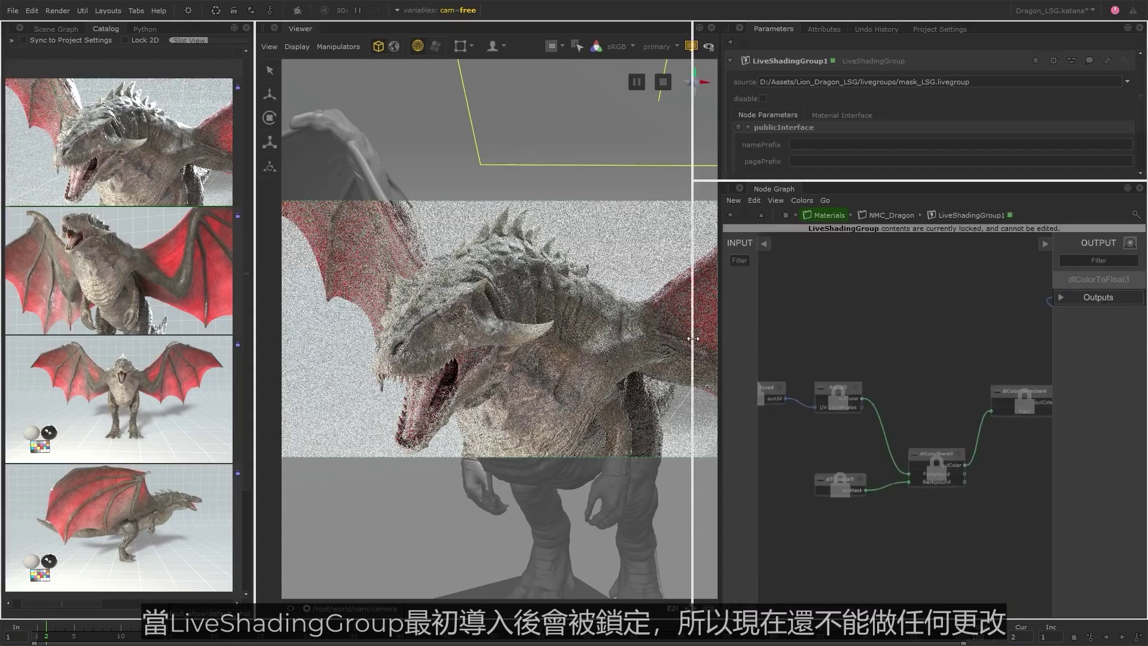
pyautogui.moveTo(719, 341); pyautogui.dragTo(594, 347)
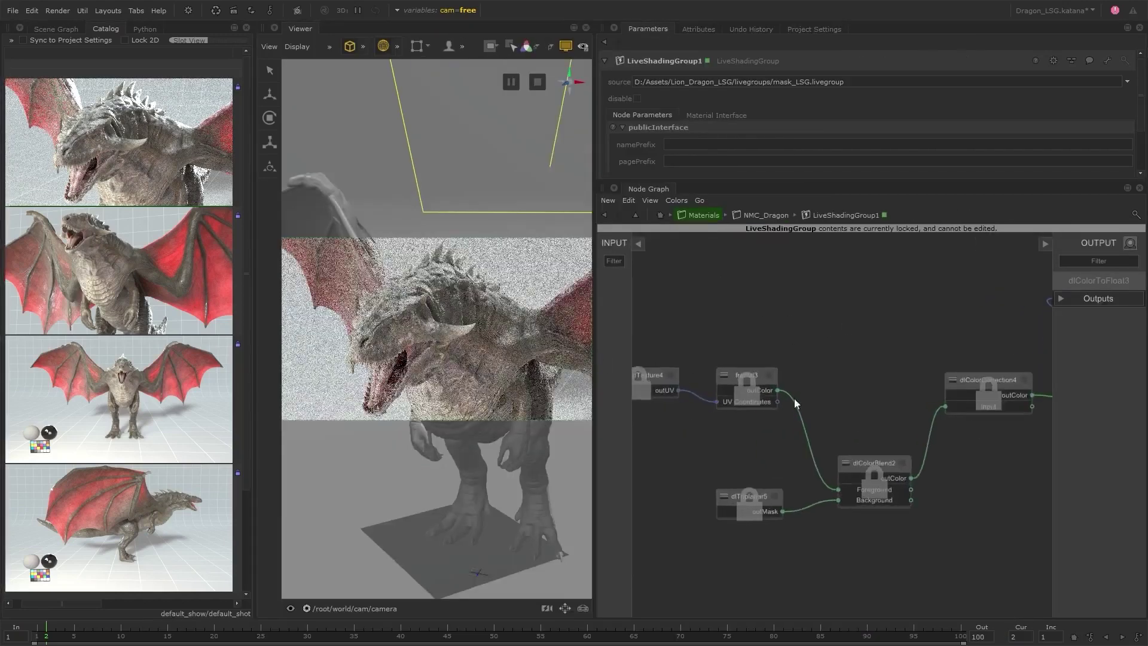
pyautogui.press('f')
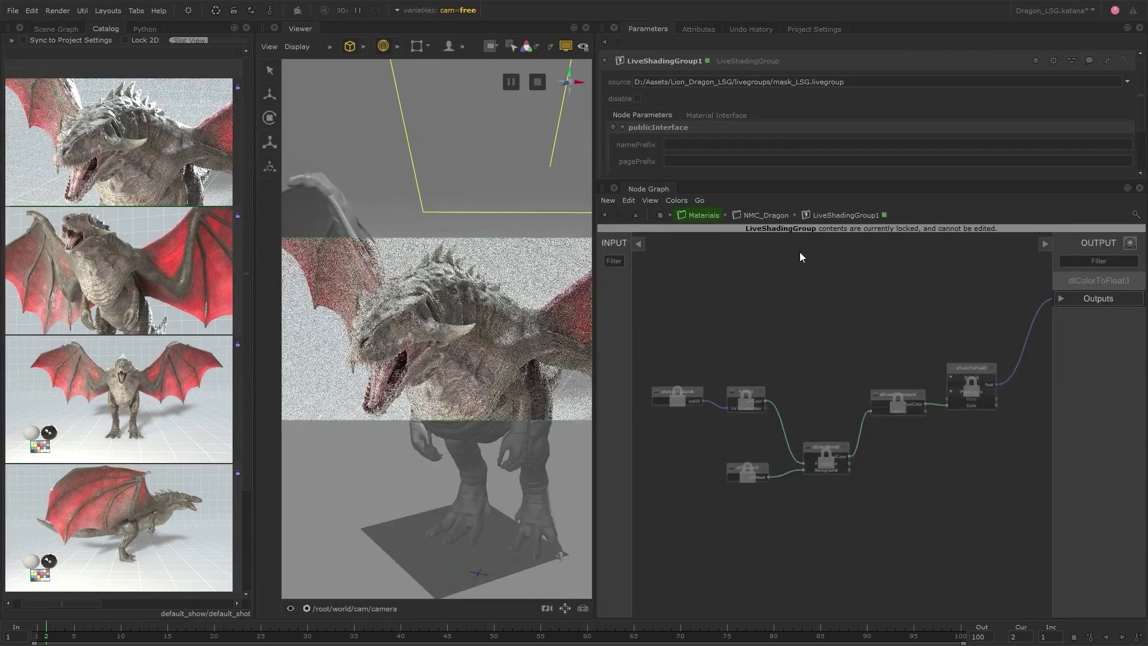
# Return to NMC_Dragon, make LiveShadingGroup1's contents editable and enter the unlocked group.
pyautogui.click(777, 215)
pyautogui.rightClick(808, 386)
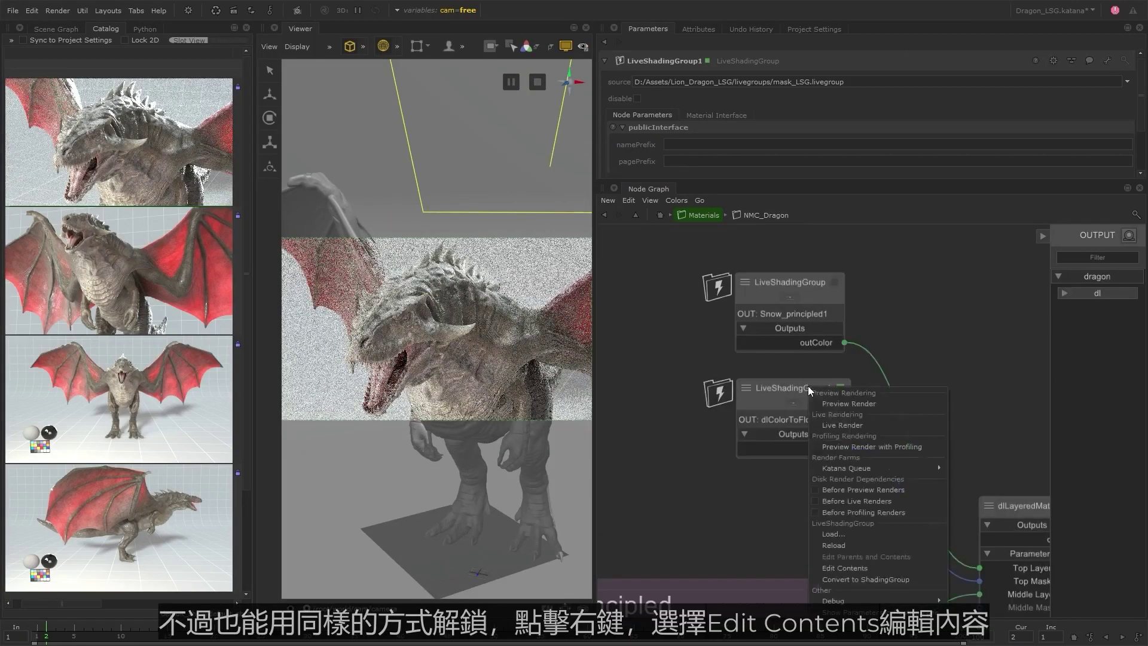
pyautogui.click(876, 568)
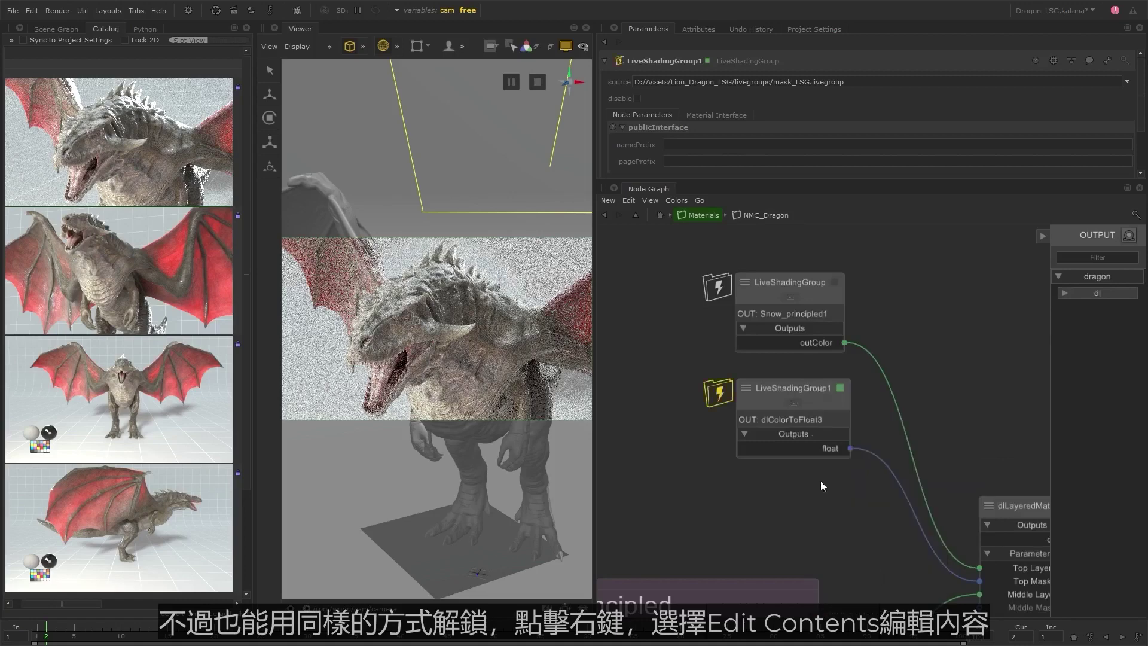
pyautogui.doubleClick(796, 406)
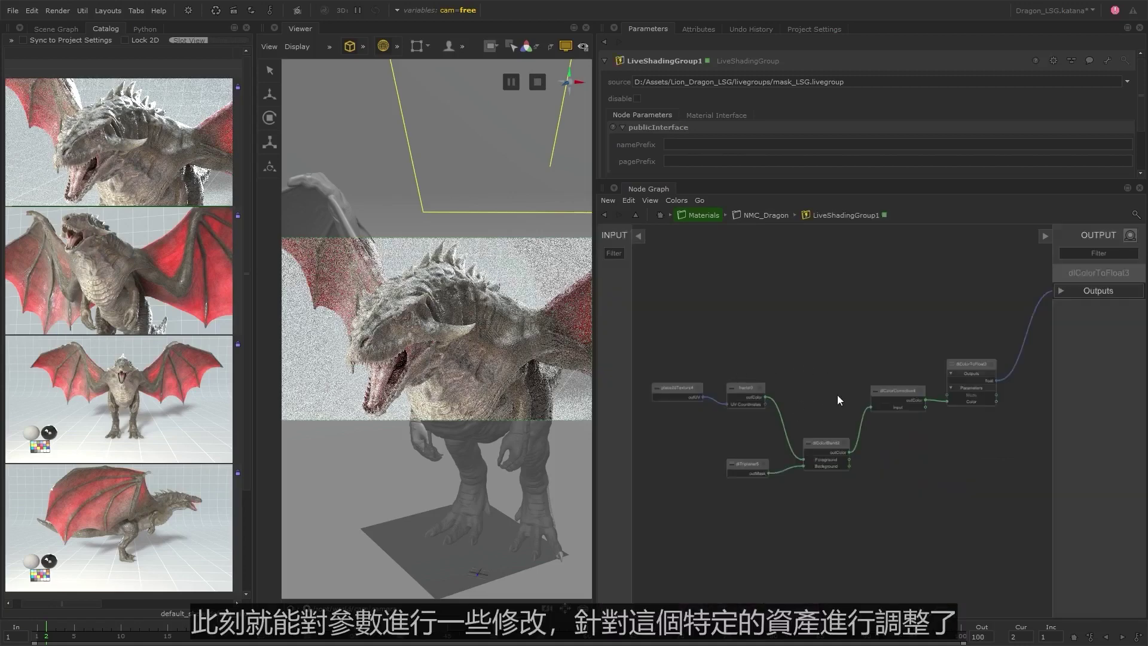
# Enlarge the parameters area and set the dlColorCorrection4 node's exposure to -0.94 and contrast to 1.39.
pyautogui.click(920, 391)
pyautogui.moveTo(921, 181); pyautogui.dragTo(909, 311)
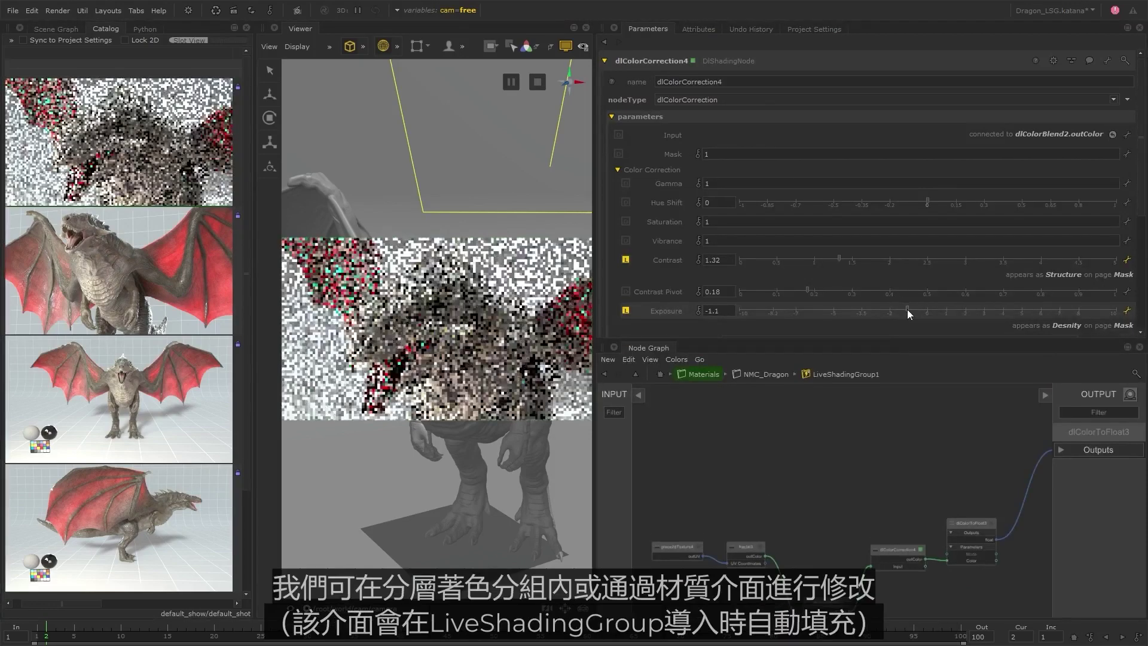
pyautogui.moveTo(839, 260); pyautogui.dragTo(845, 263)
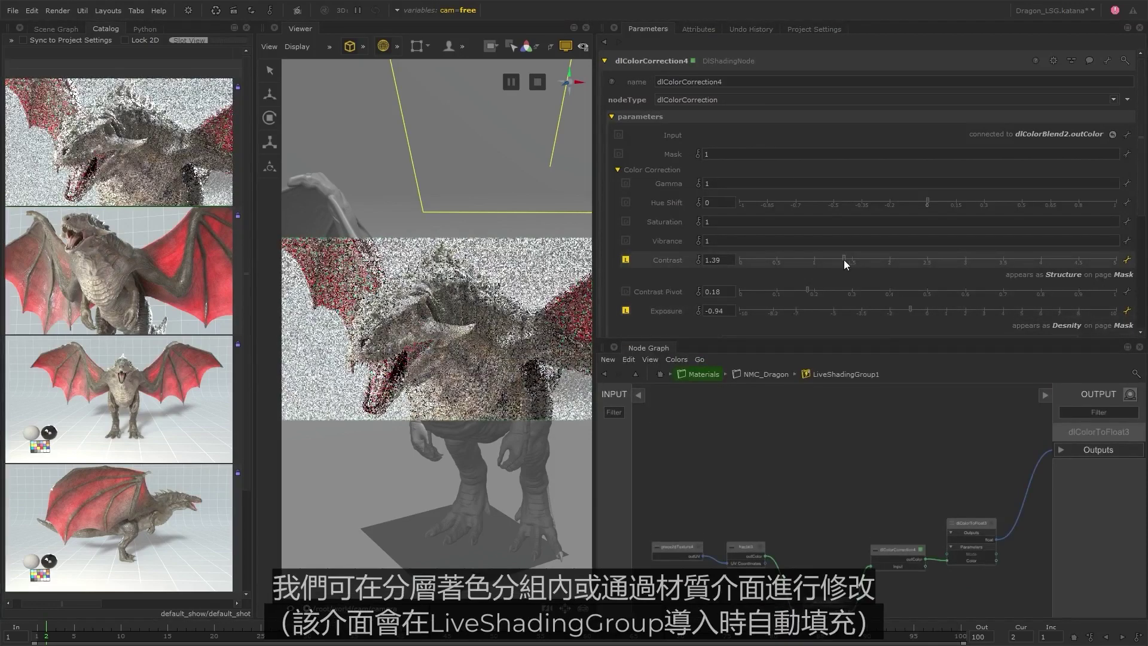
# In NMC_Dragon's material interface, set the mask's density to 0.42 and structure to 1.76.
pyautogui.click(766, 373)
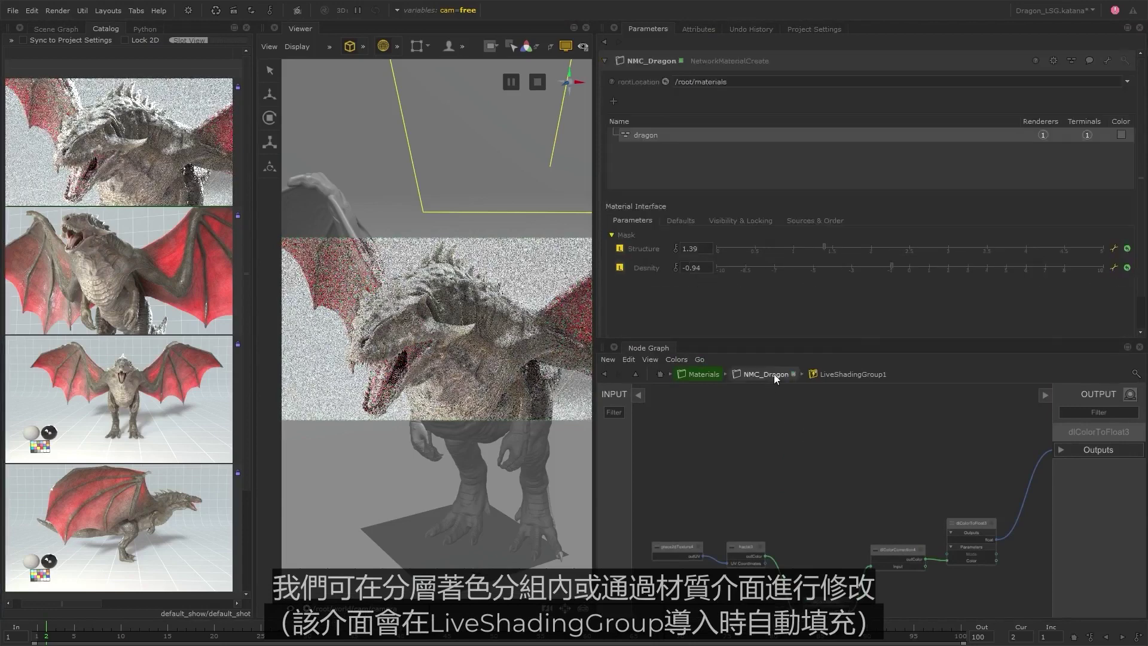
pyautogui.moveTo(909, 266); pyautogui.dragTo(918, 265)
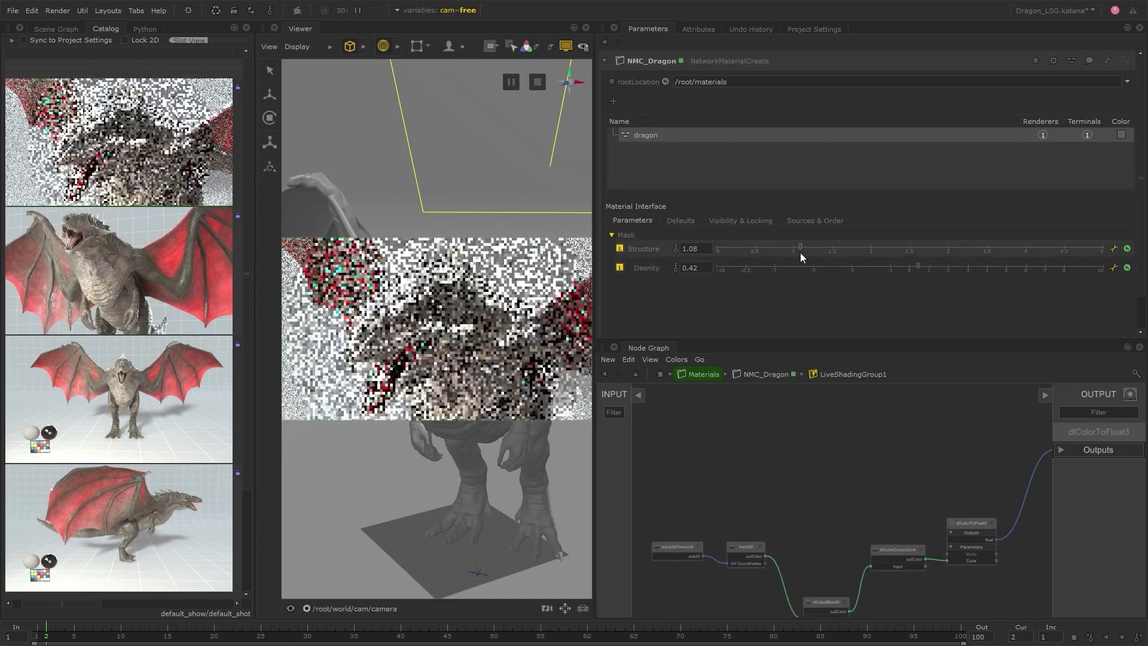
pyautogui.moveTo(800, 247); pyautogui.dragTo(852, 247)
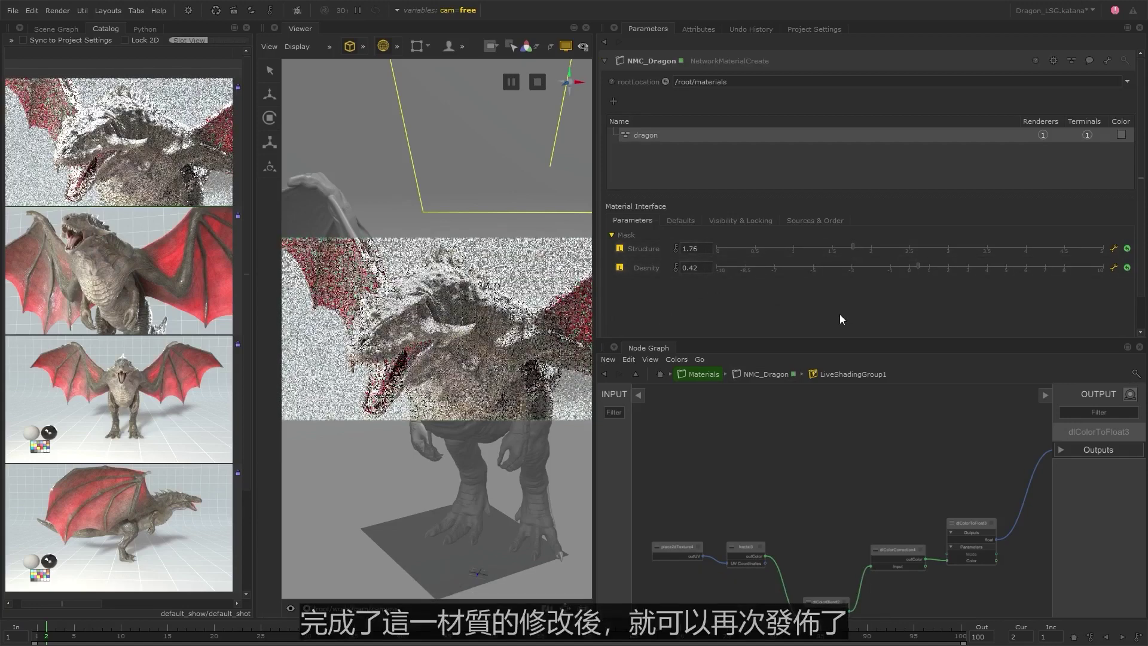
# Publish LiveShadingGroup1 as mask_LSG_dragon.livegroup in the livegroups folder and finish editing its contents.
pyautogui.click(783, 377)
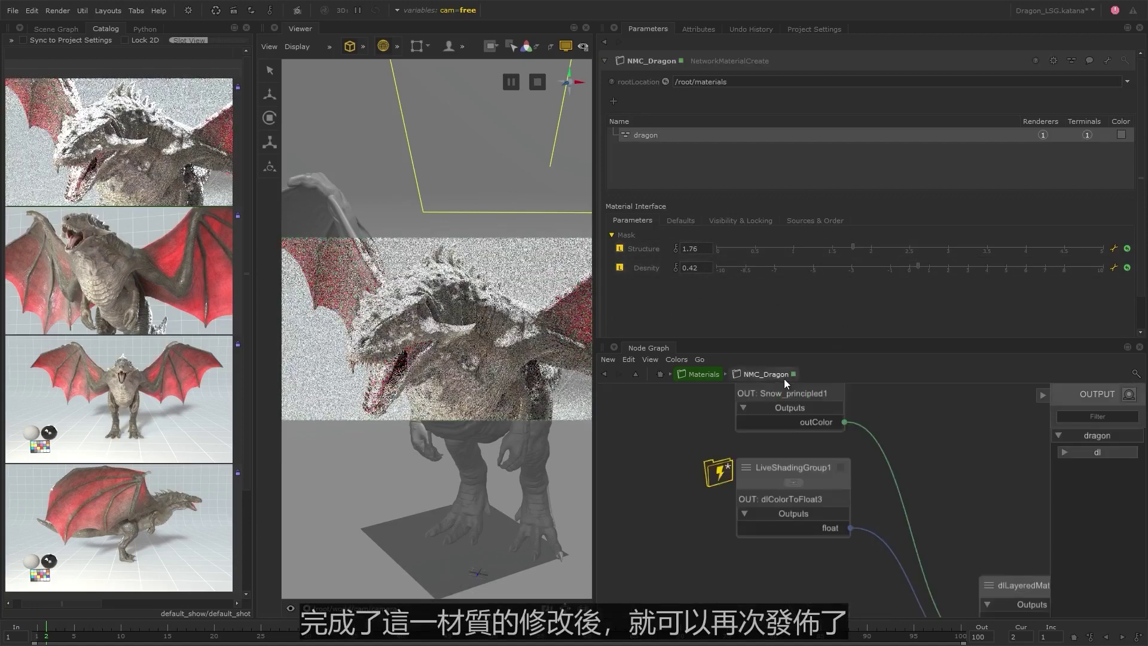
pyautogui.rightClick(811, 471)
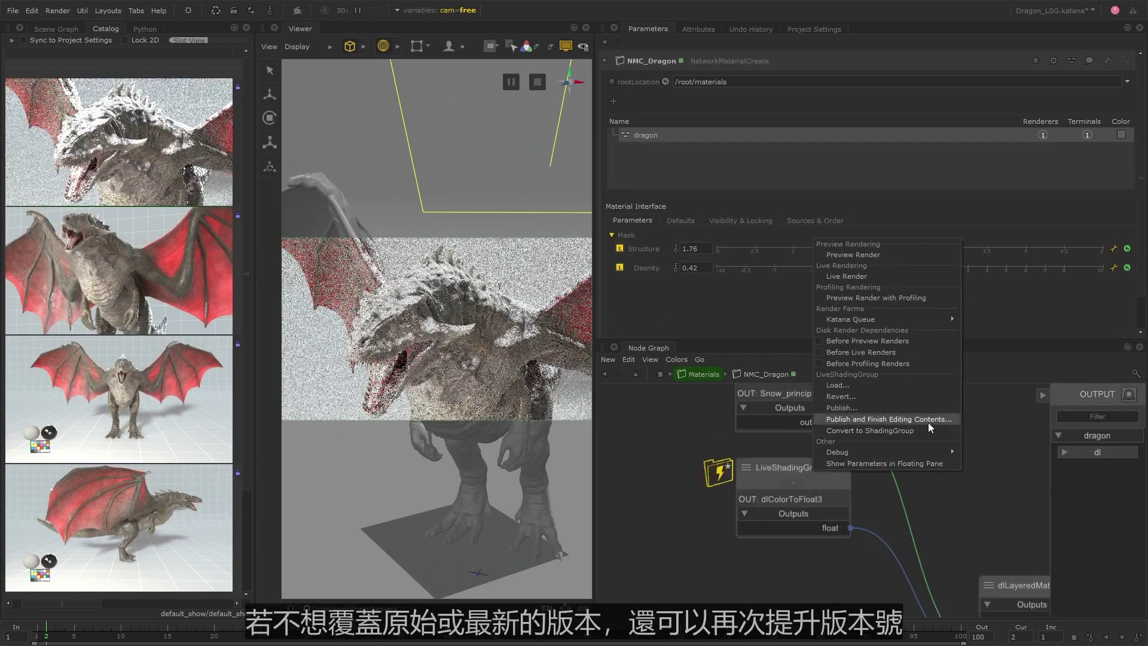
pyautogui.click(956, 420)
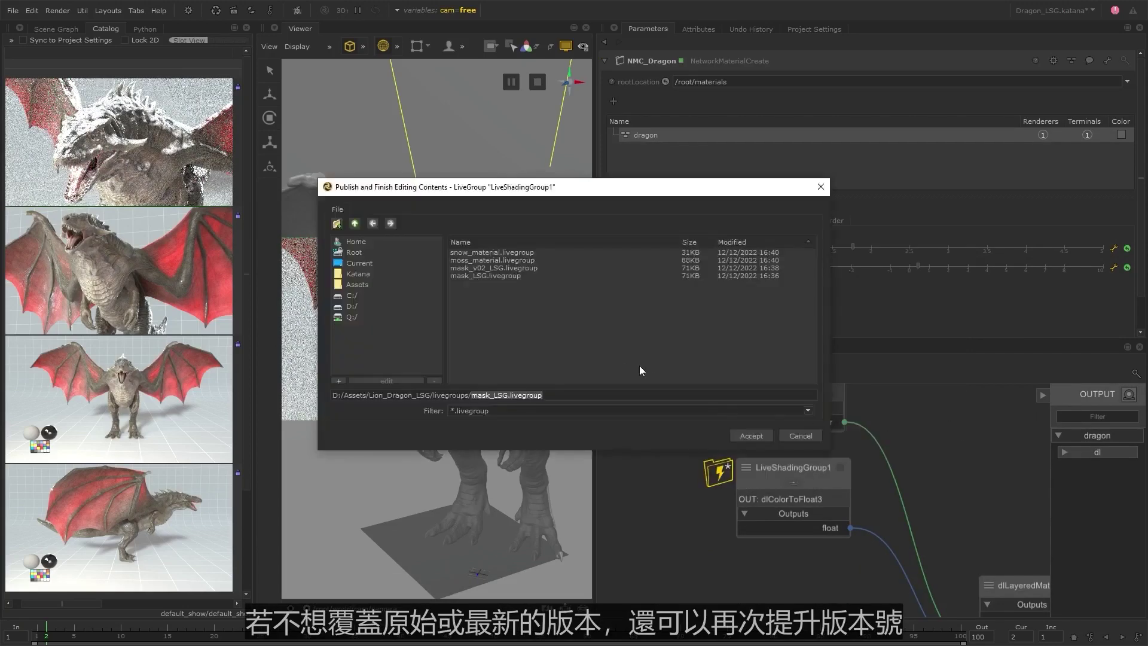
pyautogui.click(509, 396)
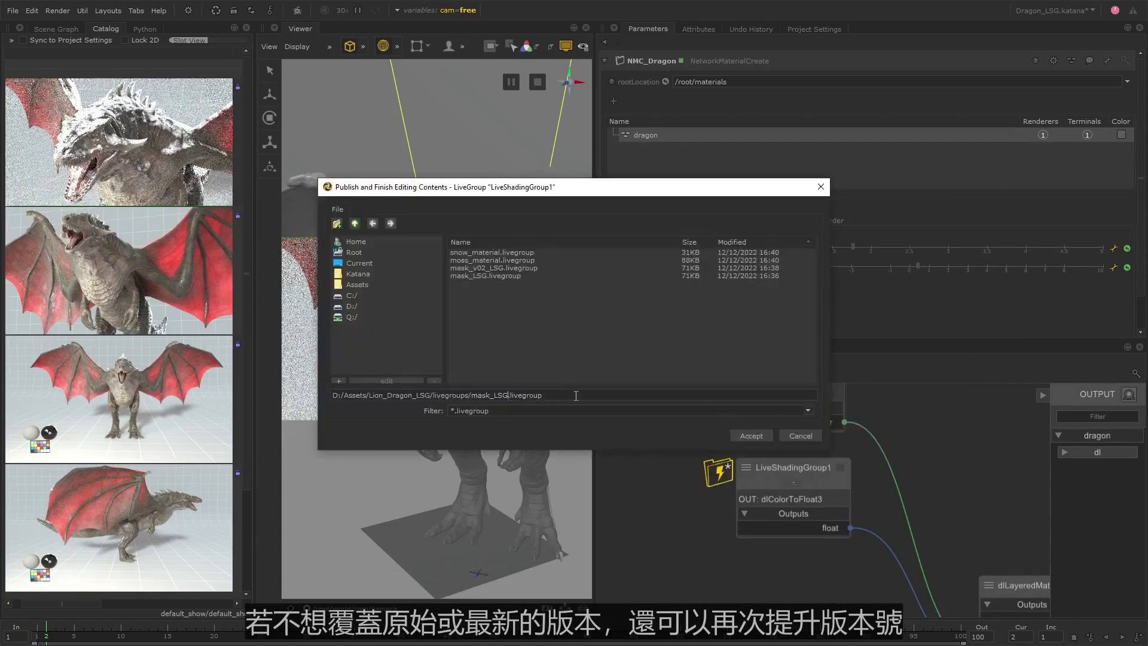
pyautogui.write('_dragon')
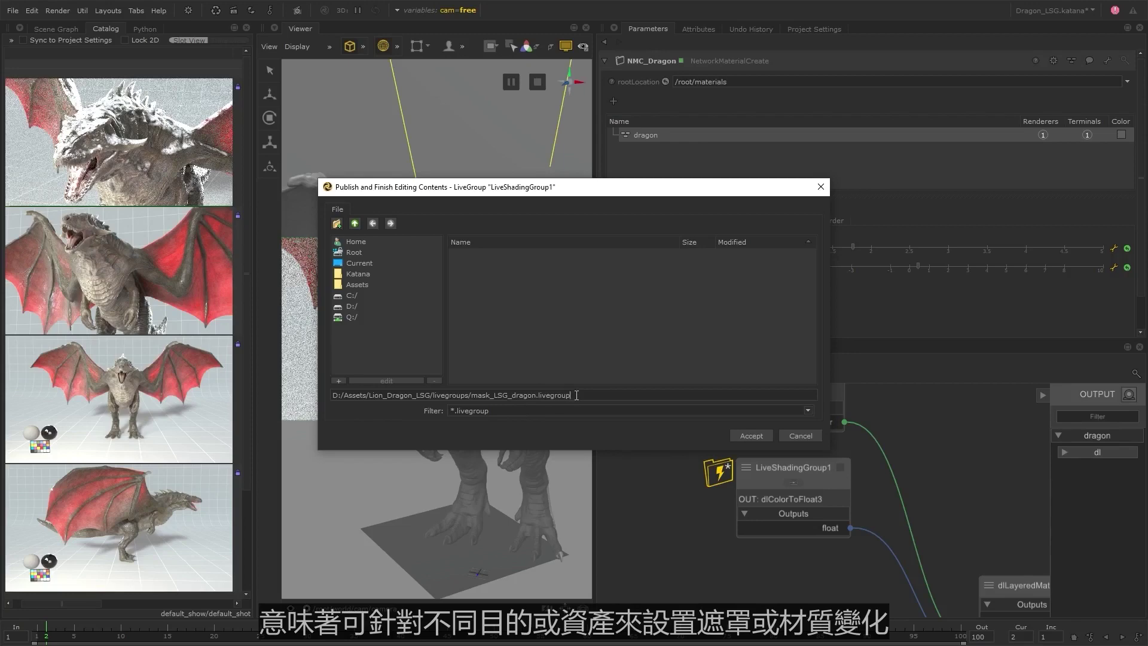
pyautogui.click(757, 439)
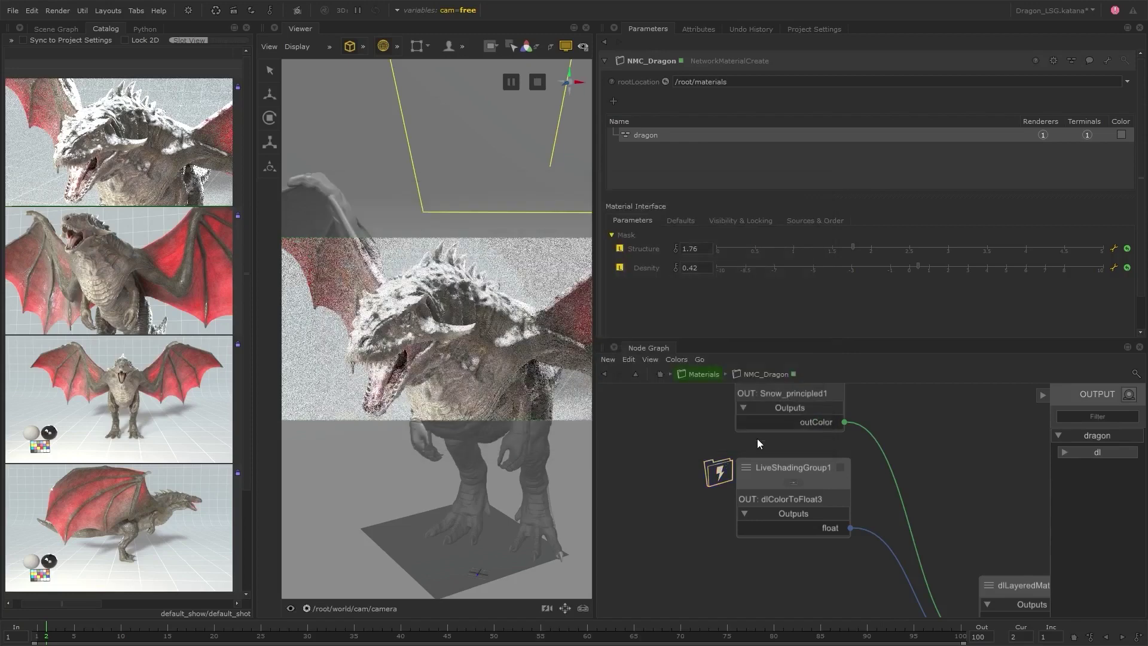
# Switch LiveShadingGroup1's source back to mask_LSG.livegroup.
pyautogui.click(840, 467)
pyautogui.click(1136, 82)
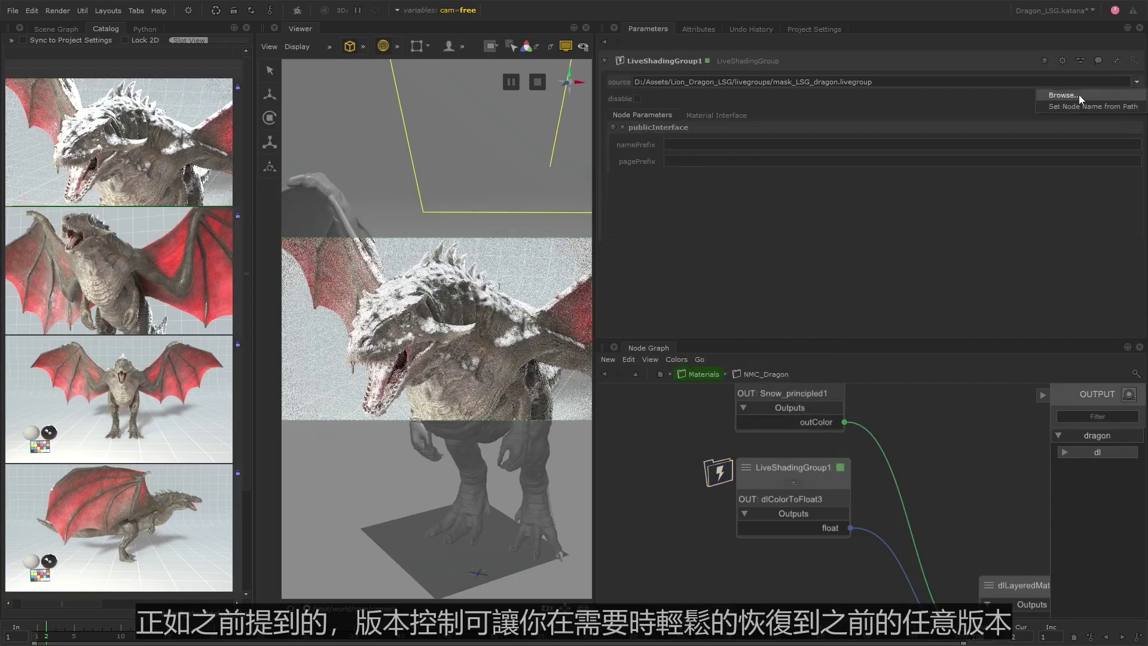
pyautogui.click(1063, 95)
pyautogui.click(496, 286)
pyautogui.click(759, 437)
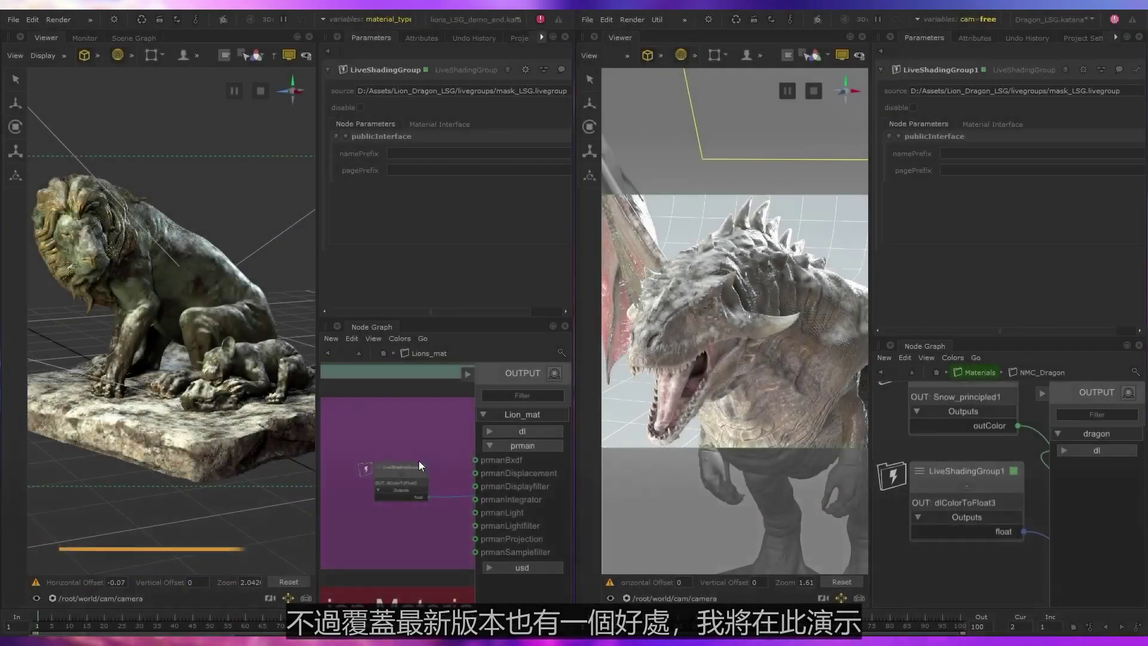
# In the lion project, unlock the mask LiveShadingGroup and set its dlColorCorrection node's exposure to 1.8 and contrast to 1.57.
pyautogui.rightClick(420, 462)
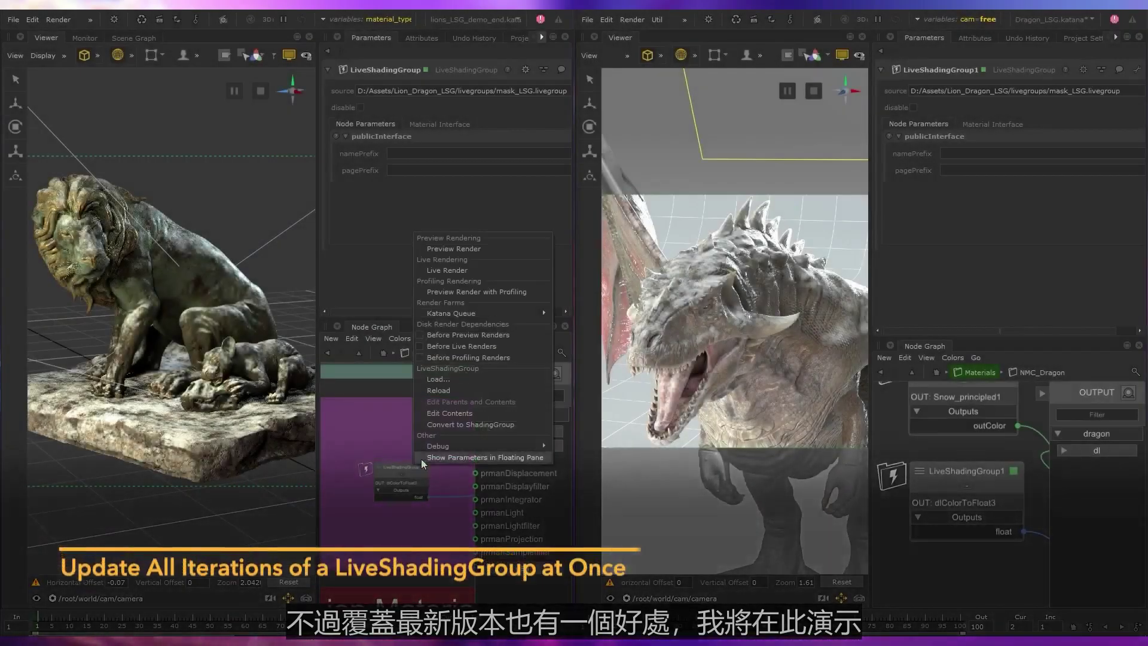
pyautogui.click(458, 413)
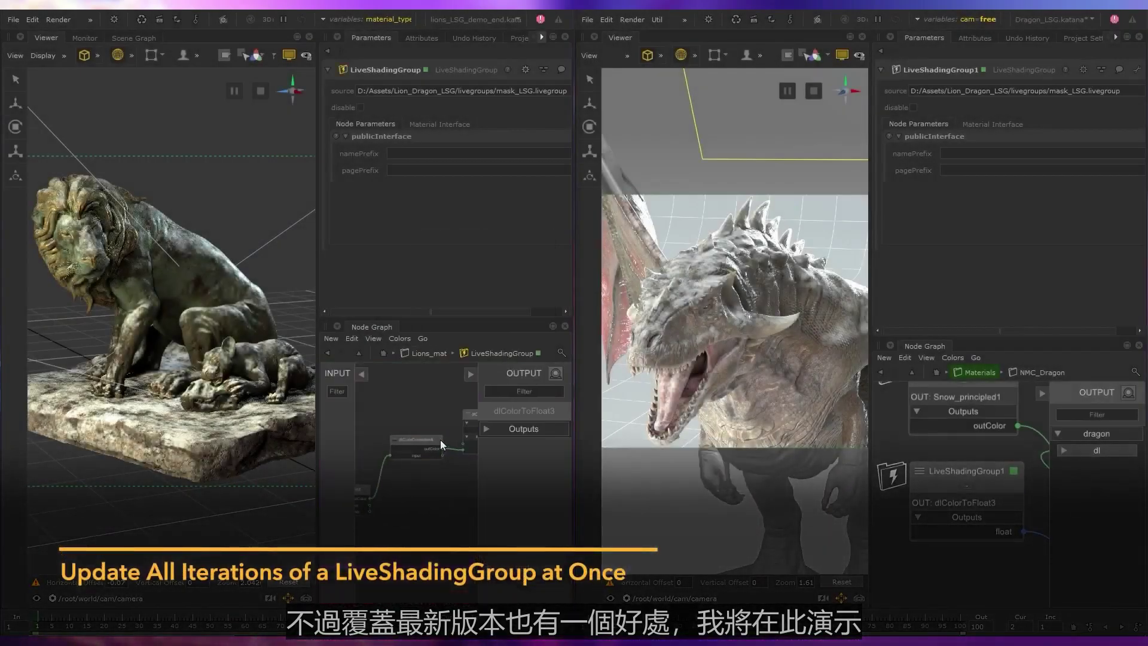
pyautogui.click(443, 445)
pyautogui.scroll(-2, 383, 230)
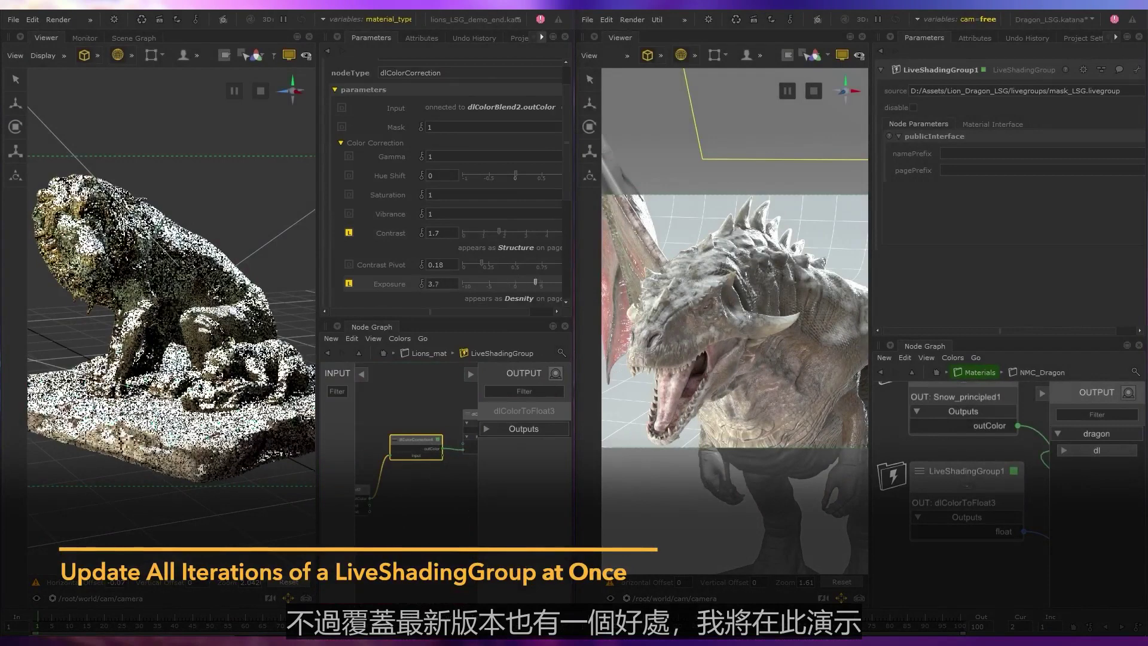
pyautogui.moveTo(535, 282); pyautogui.dragTo(525, 283)
pyautogui.moveTo(498, 231); pyautogui.dragTo(495, 232)
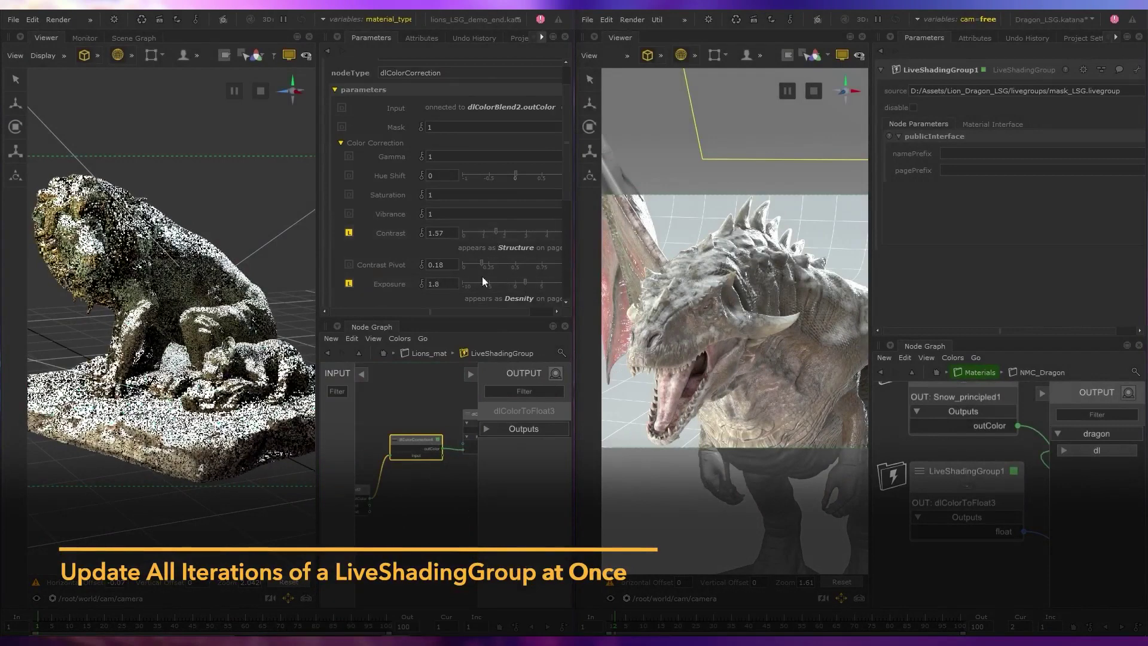
# Publish the lion's mask LiveShadingGroup over the existing mask_LSG.livegroup and finish editing its contents.
pyautogui.click(434, 354)
pyautogui.rightClick(408, 464)
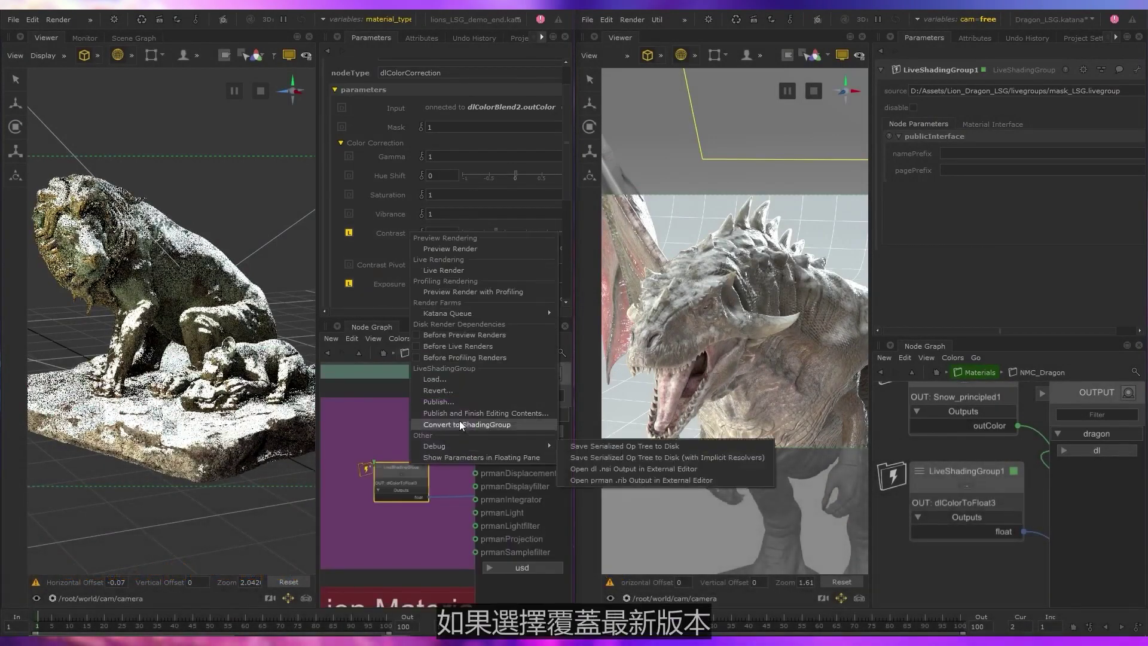
pyautogui.click(472, 413)
pyautogui.click(752, 426)
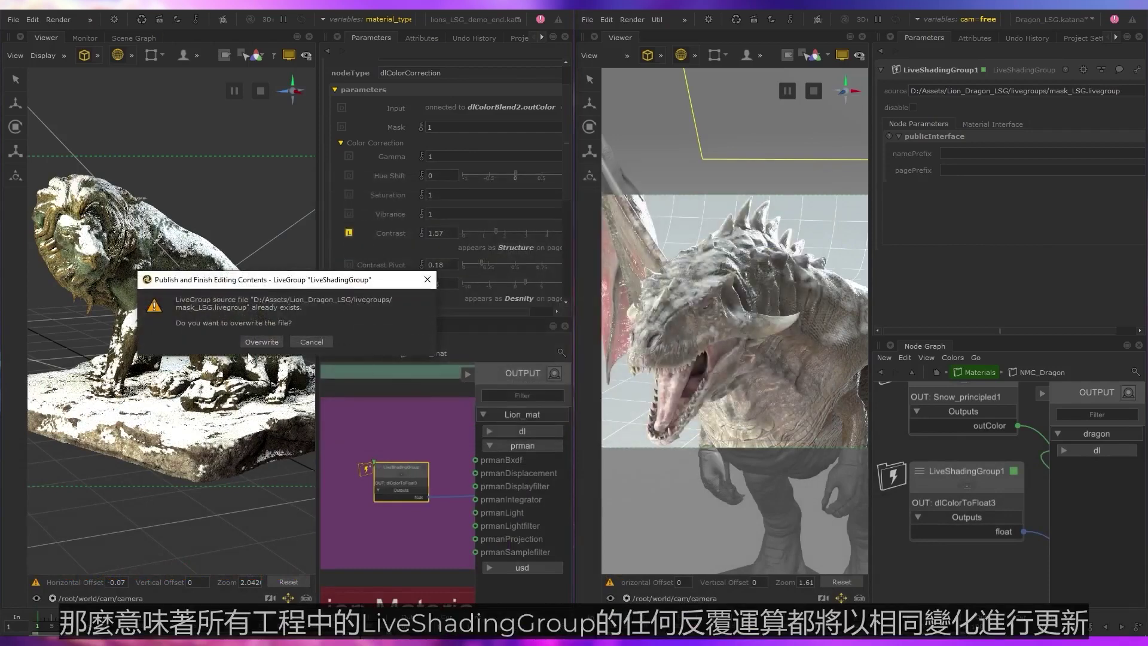
pyautogui.click(274, 341)
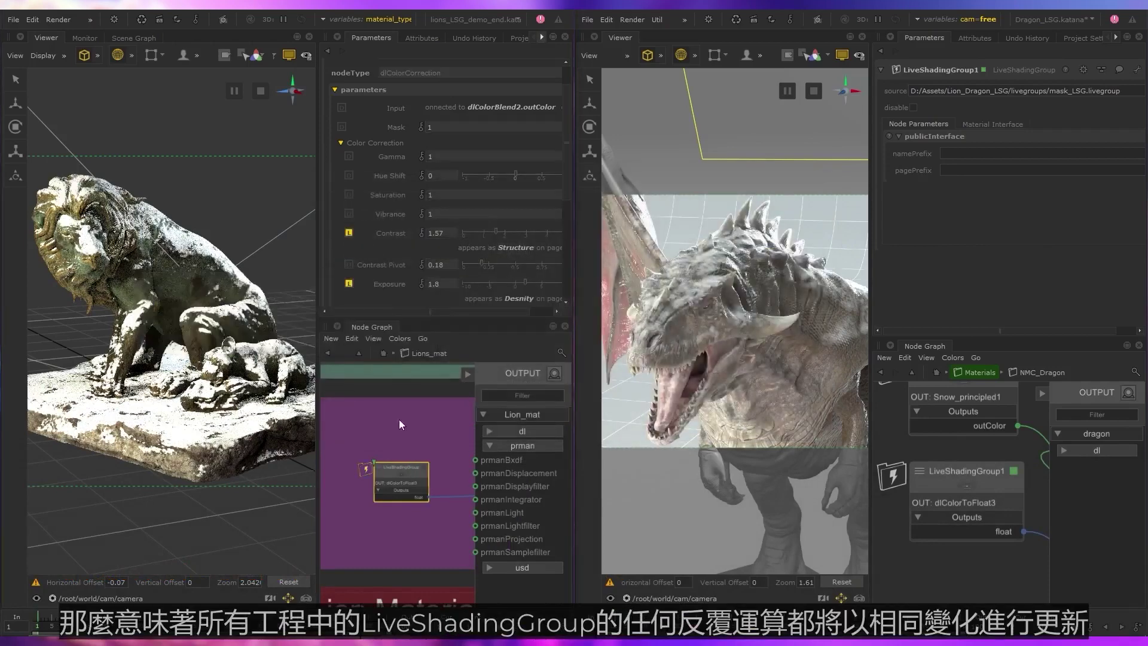
# Switch to the dragon project and flush its caches to reload the overwritten mask.
pyautogui.click(419, 430)
pyautogui.click(737, 20)
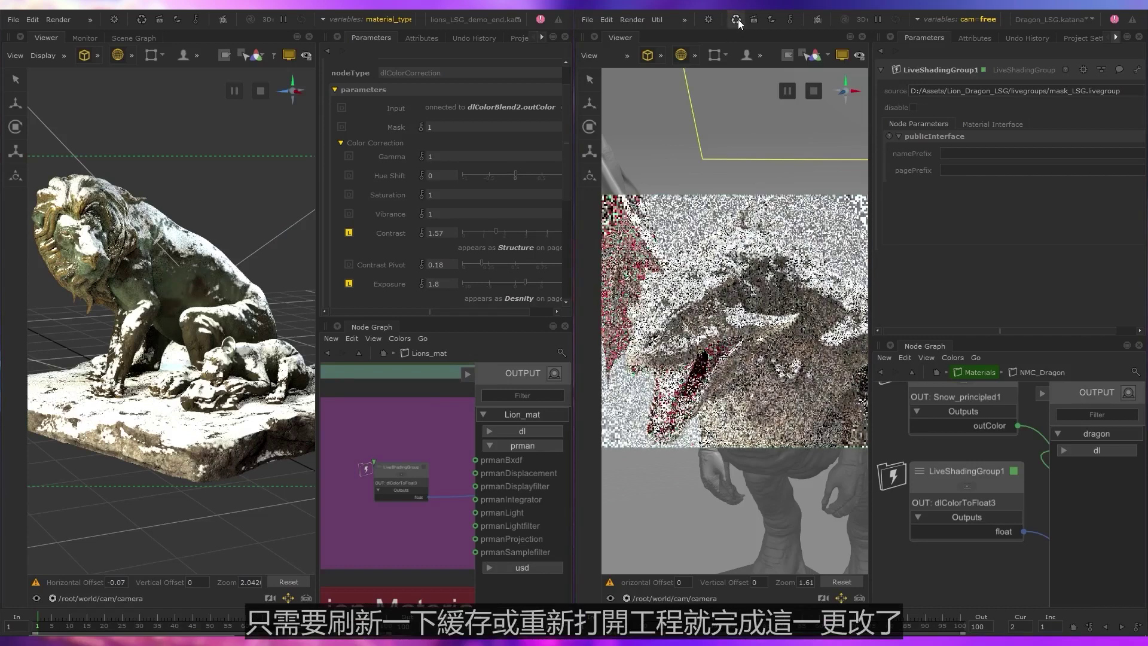